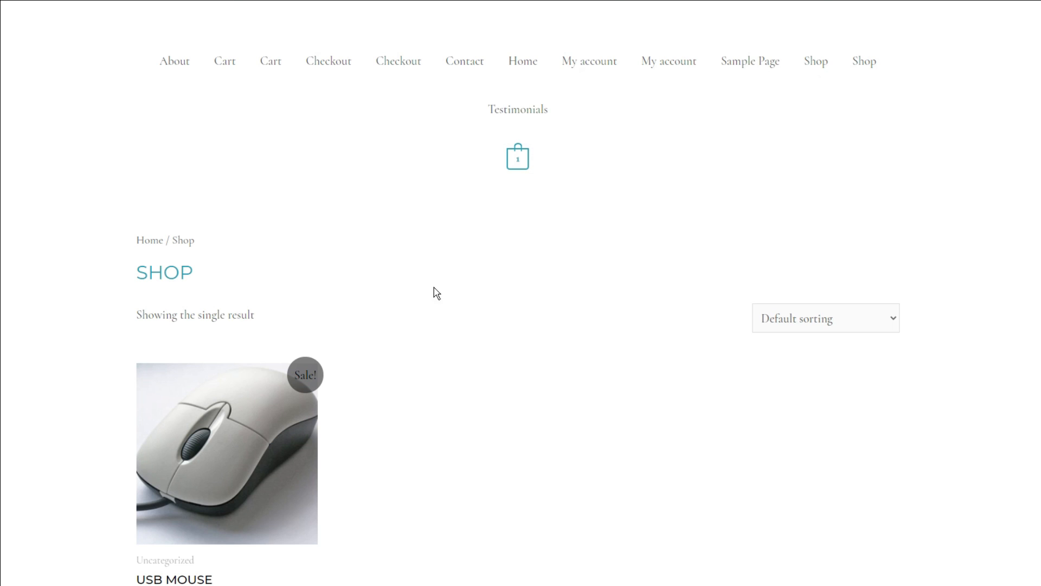
Step: Open the USB Mouse product in the sample shop and add one to the cart
left_click(277, 283)
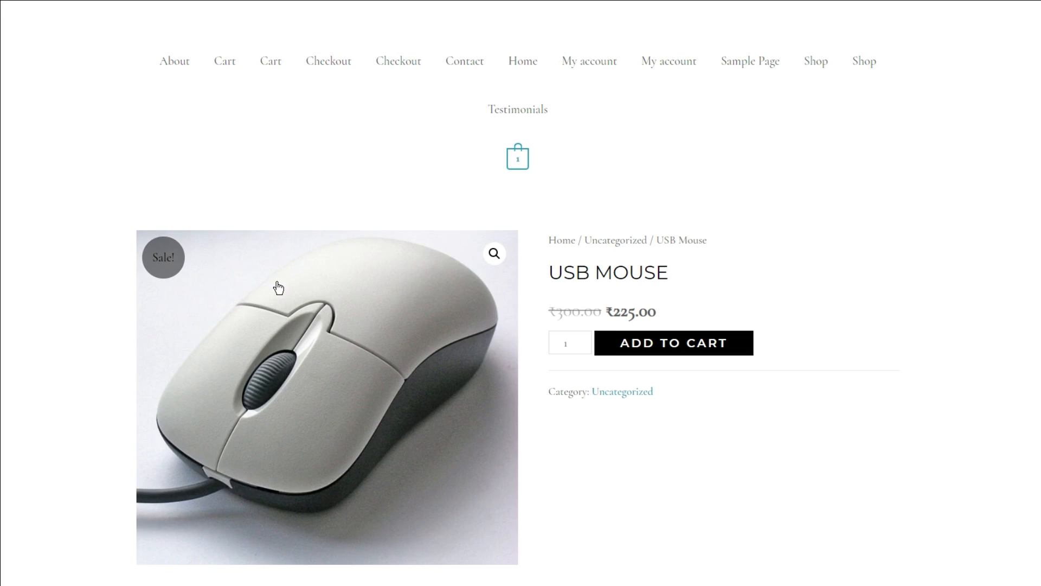
left_click(658, 349)
left_click(817, 525)
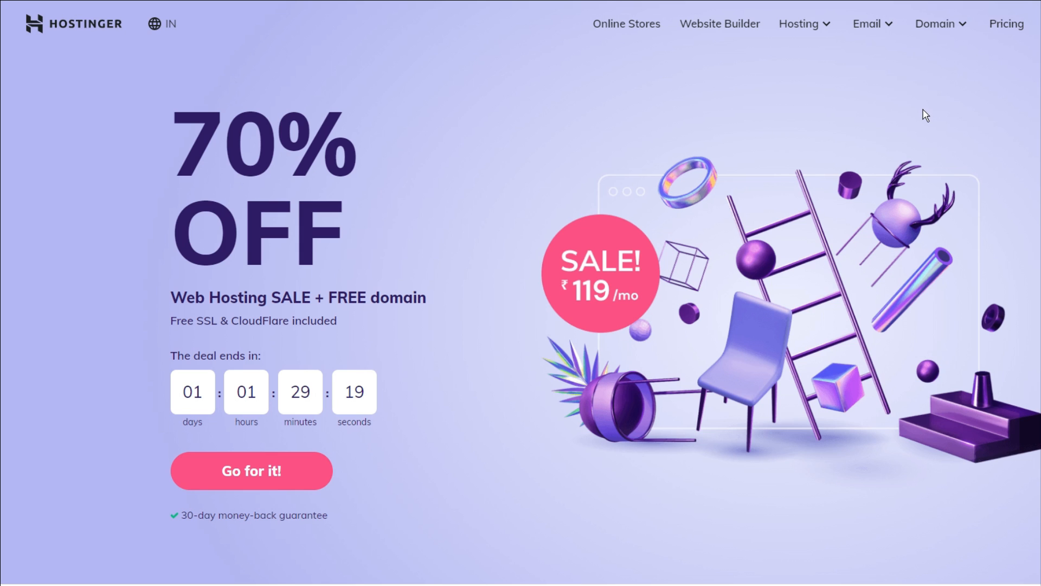
Step: Open Hostinger's shared web hosting plans and add Premium Web Hosting to the cart
left_click(821, 27)
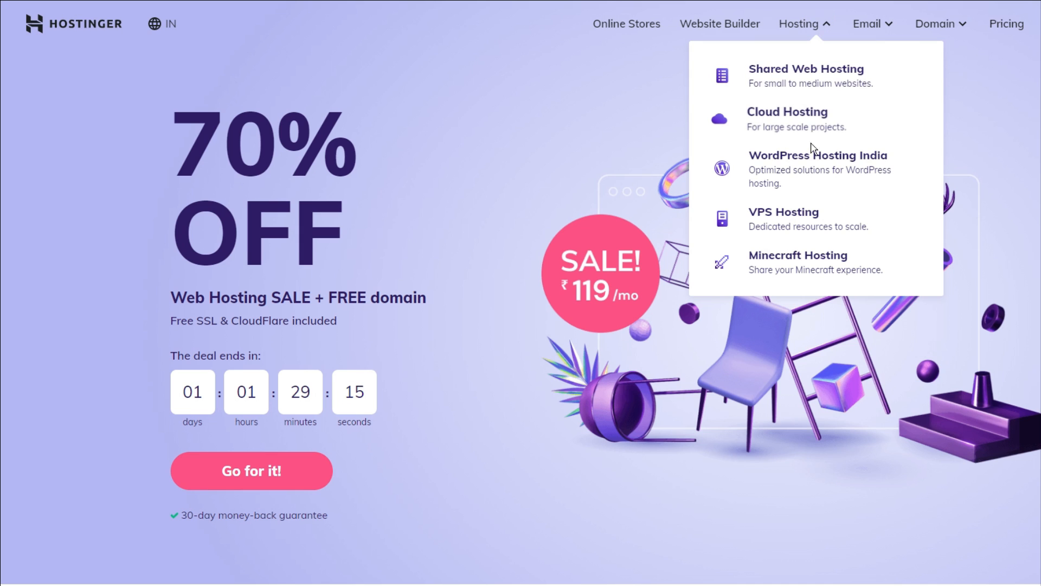
left_click(818, 83)
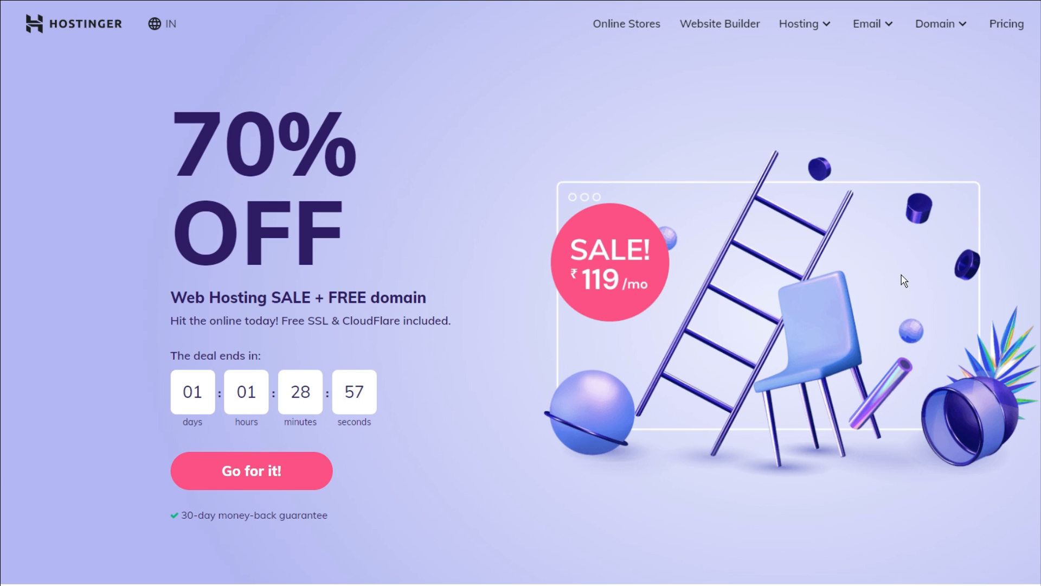
scroll(903, 281, "down", 15)
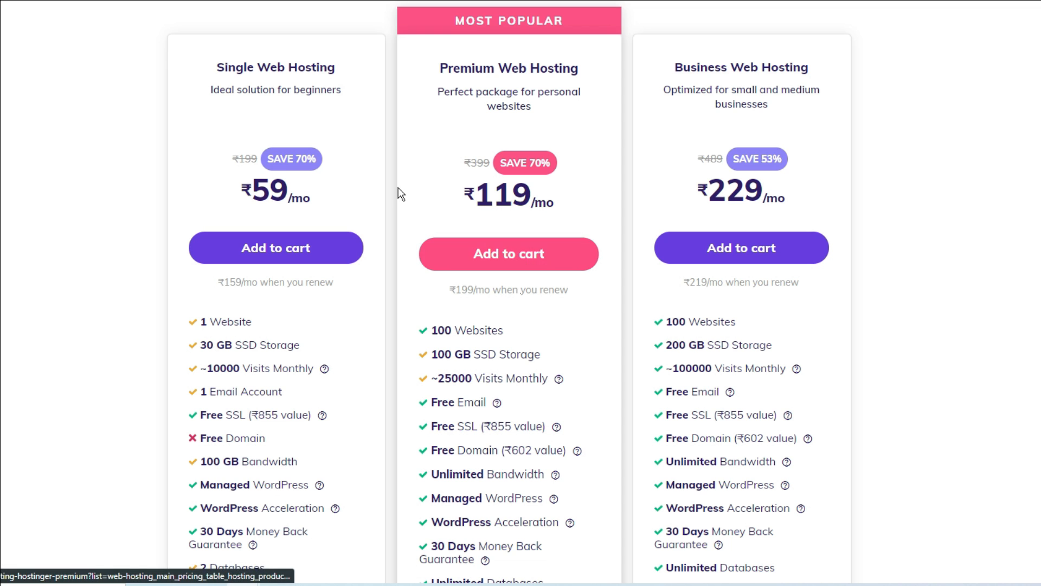
left_click(532, 265)
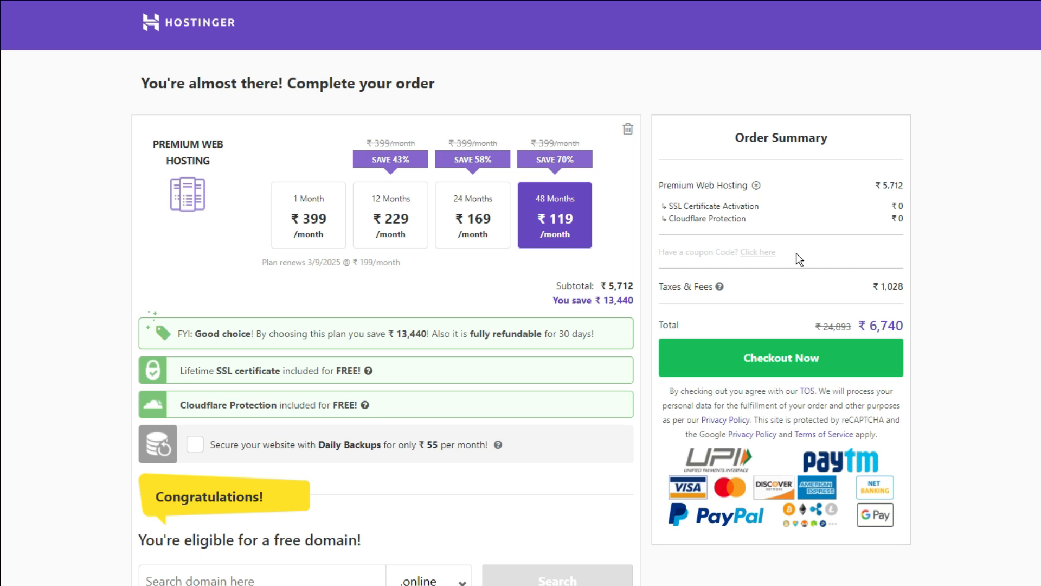
Step: Apply the coupon code MYBIGGUIDE to the Premium Web Hosting order
left_click(764, 254)
left_click(761, 265)
type("MY")
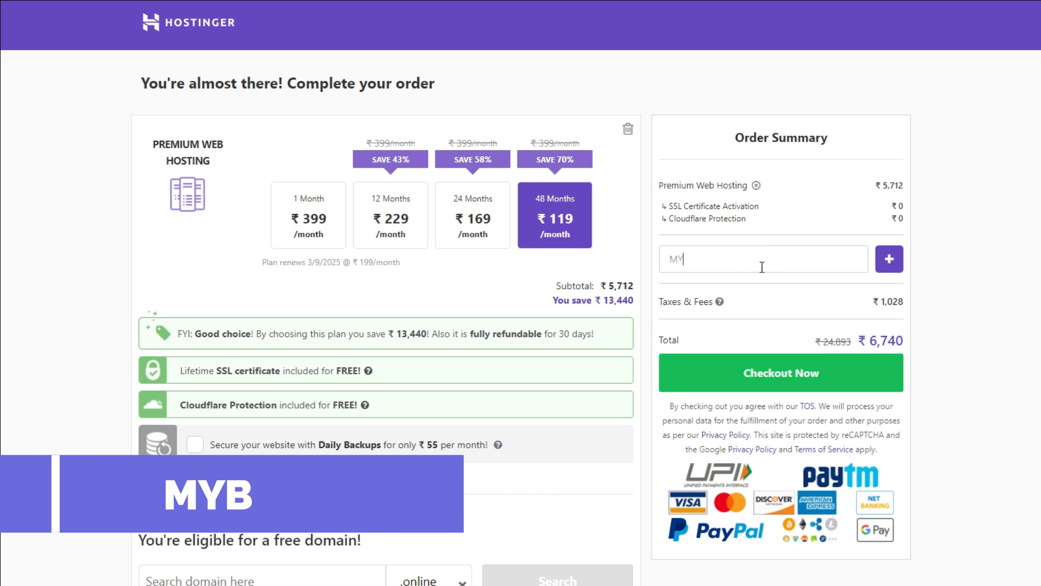
type("BIGGUIDE")
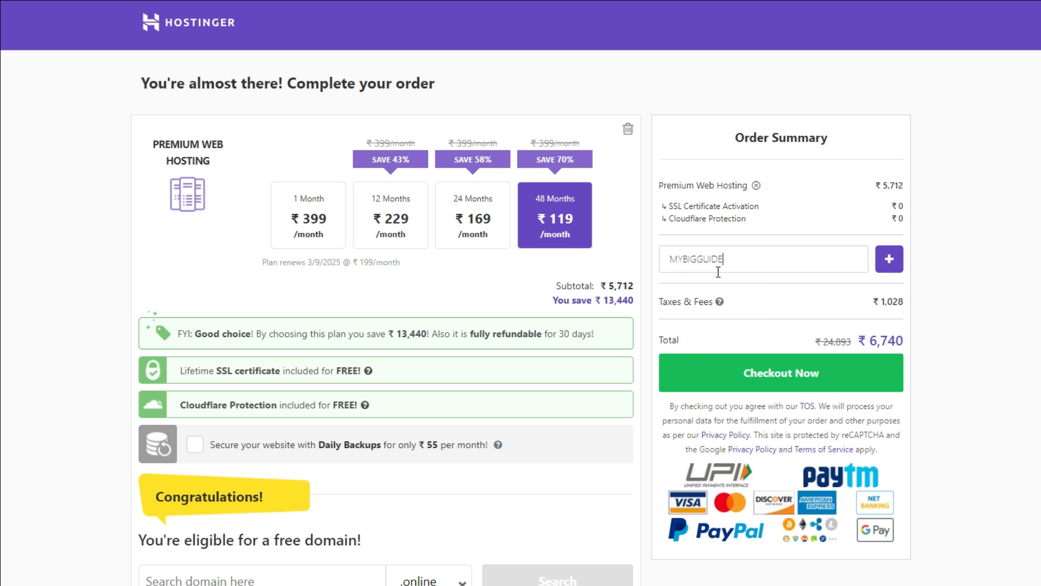
left_click(892, 264)
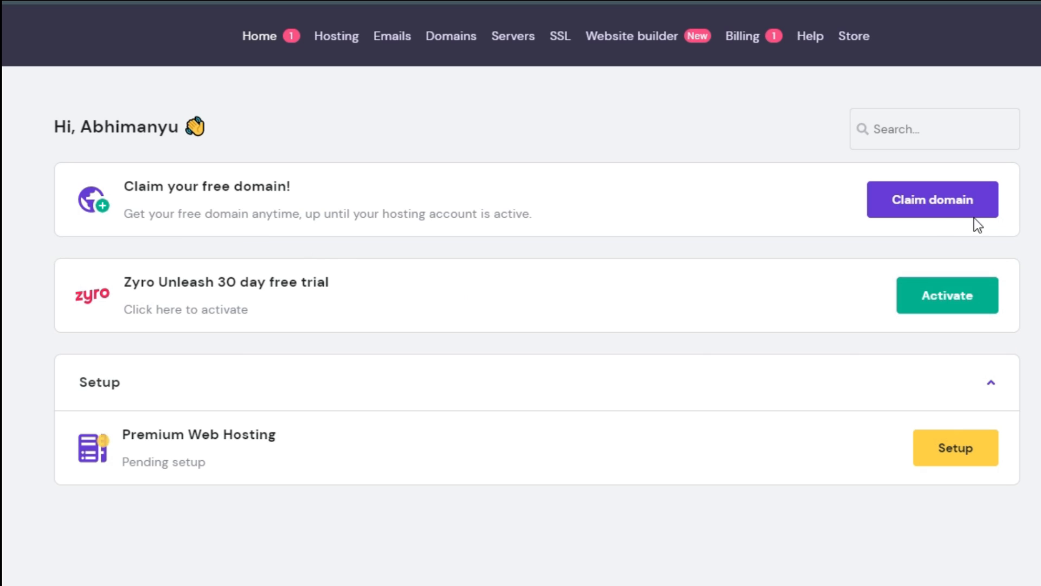
Step: Claim sharmajikishop.com as the free domain included with the hosting account
left_click(940, 206)
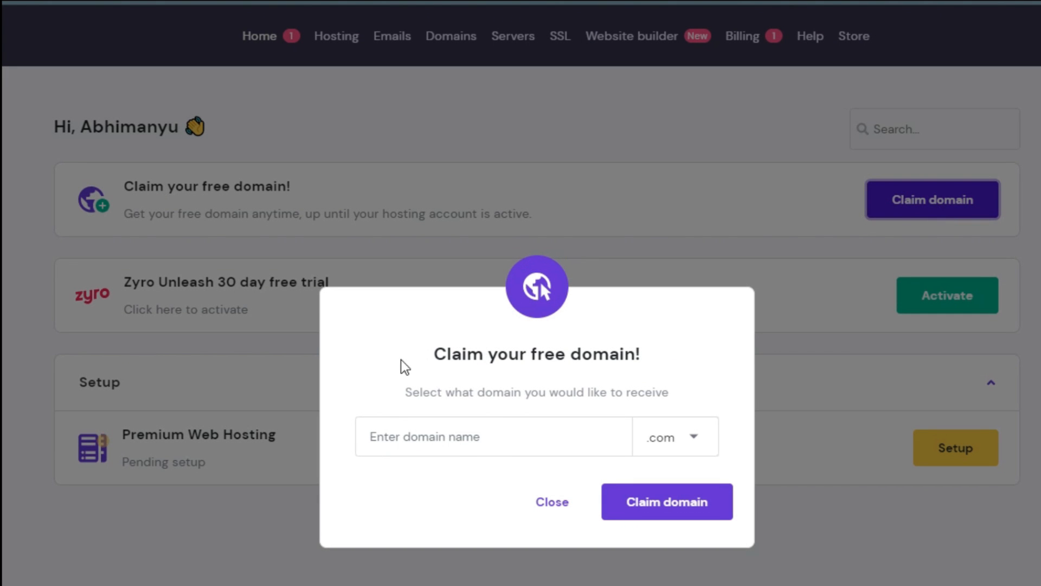
left_click(416, 442)
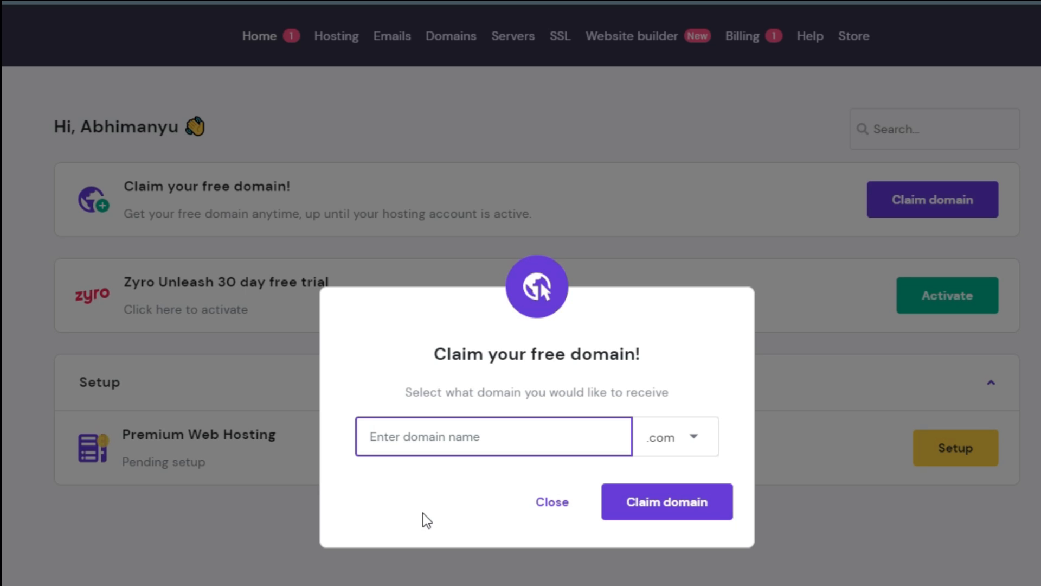
type("sharmajikishop")
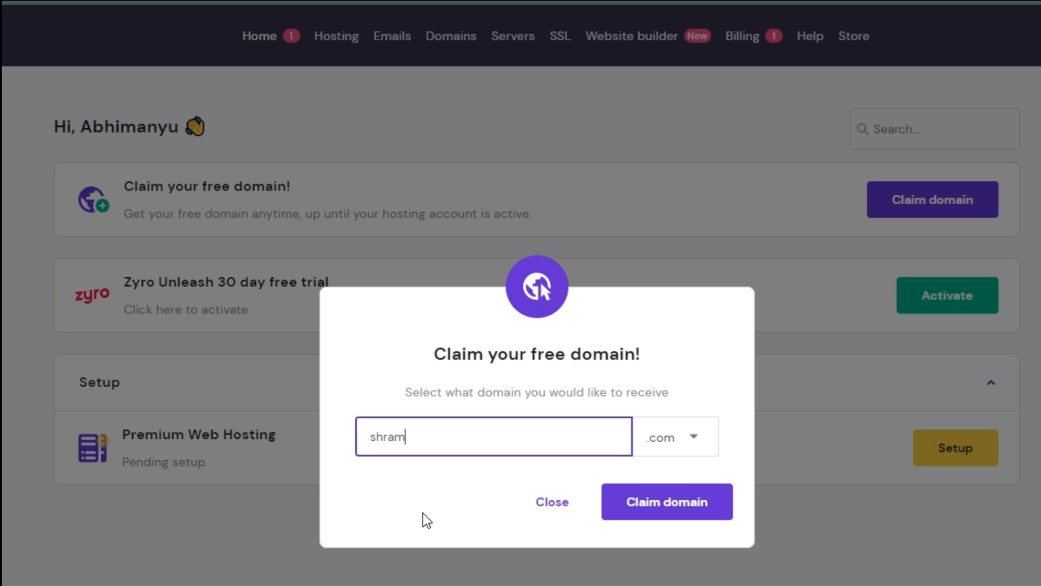
left_click(546, 470)
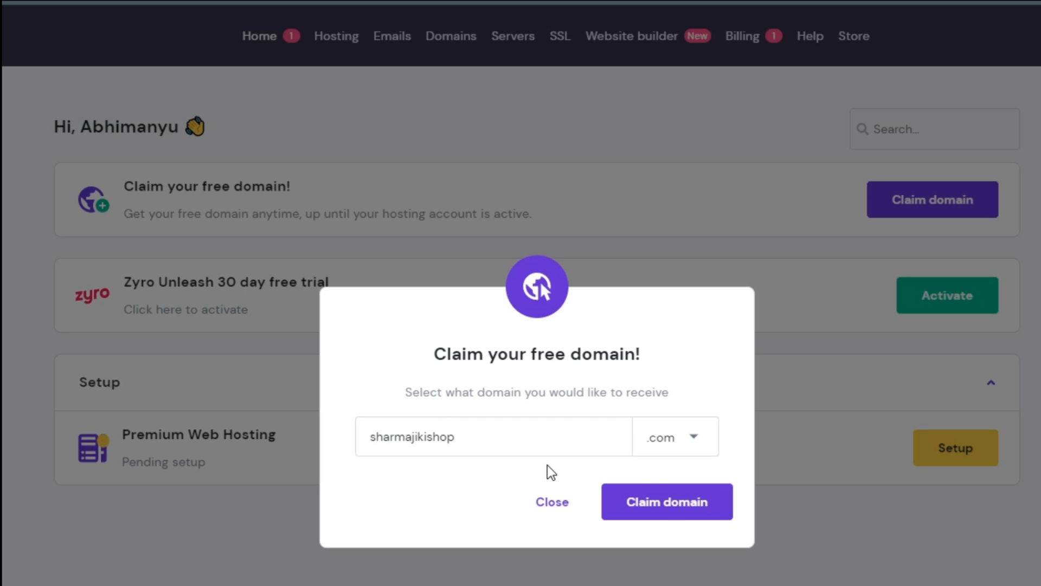
left_click(667, 511)
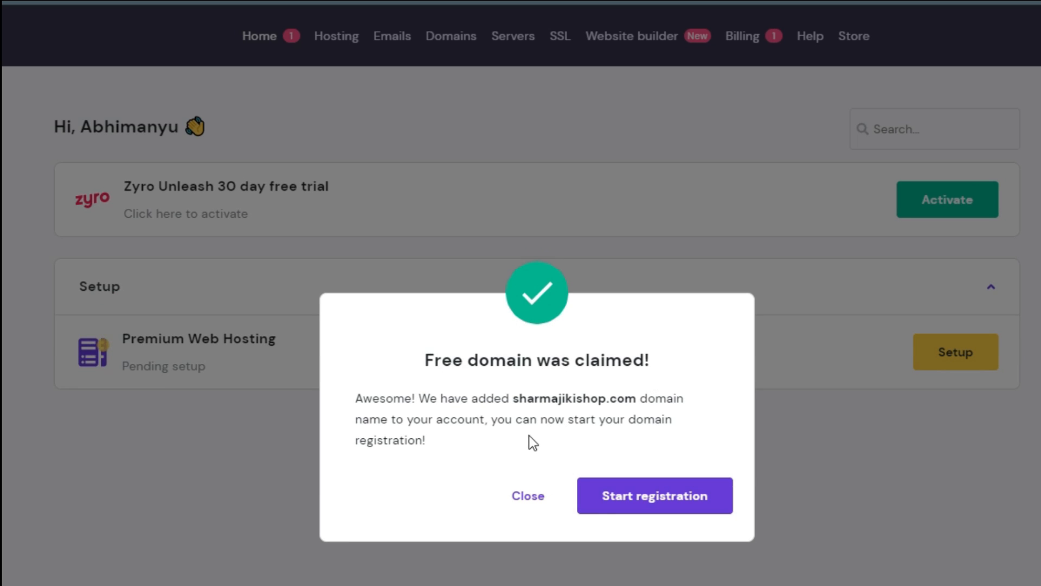
Step: Register sharmajikishop.com with India and Personal as the primary details, and request the verification email again
left_click(642, 499)
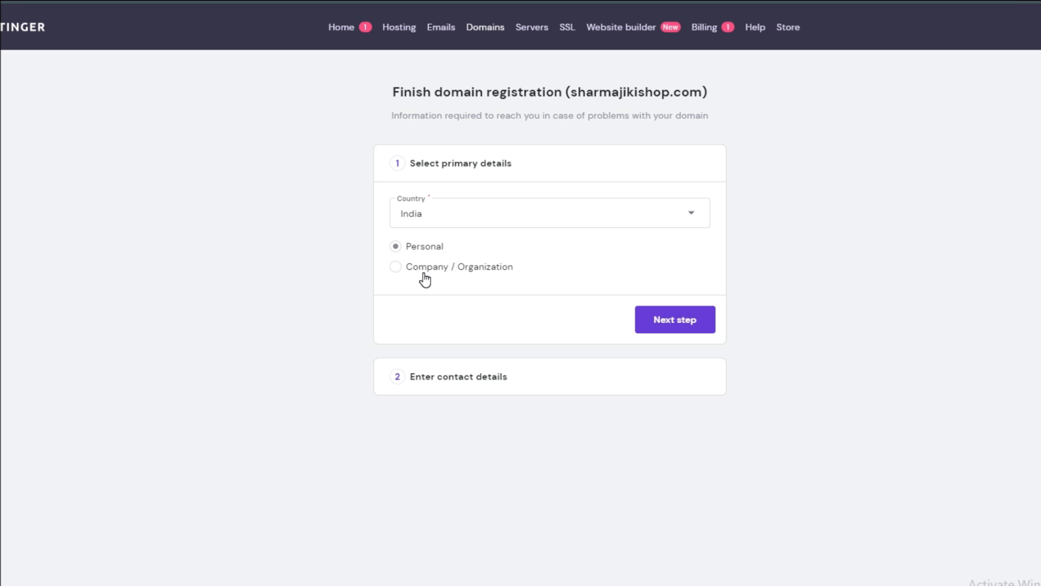
left_click(684, 324)
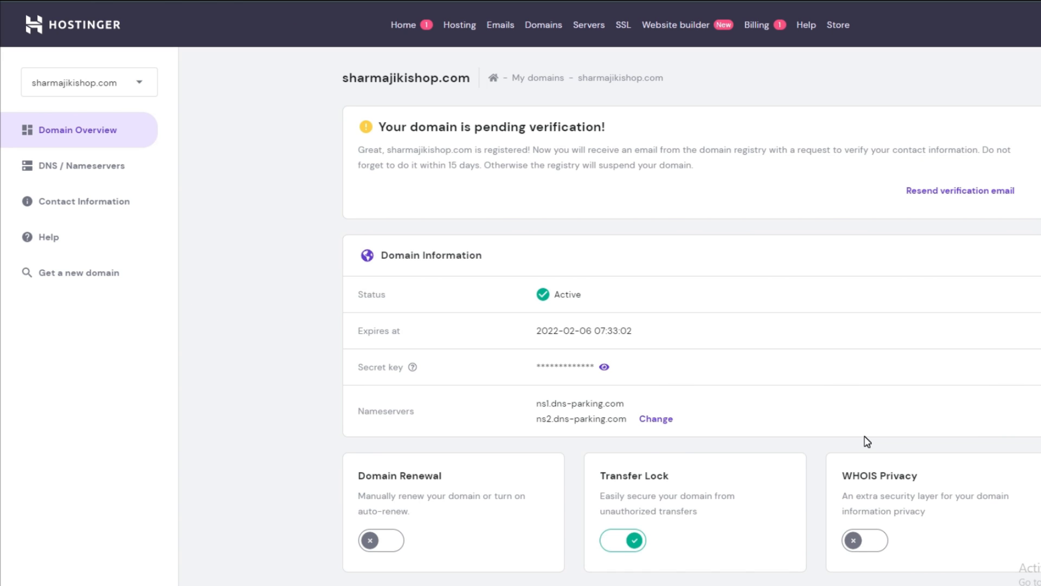
left_click(968, 197)
left_click(981, 197)
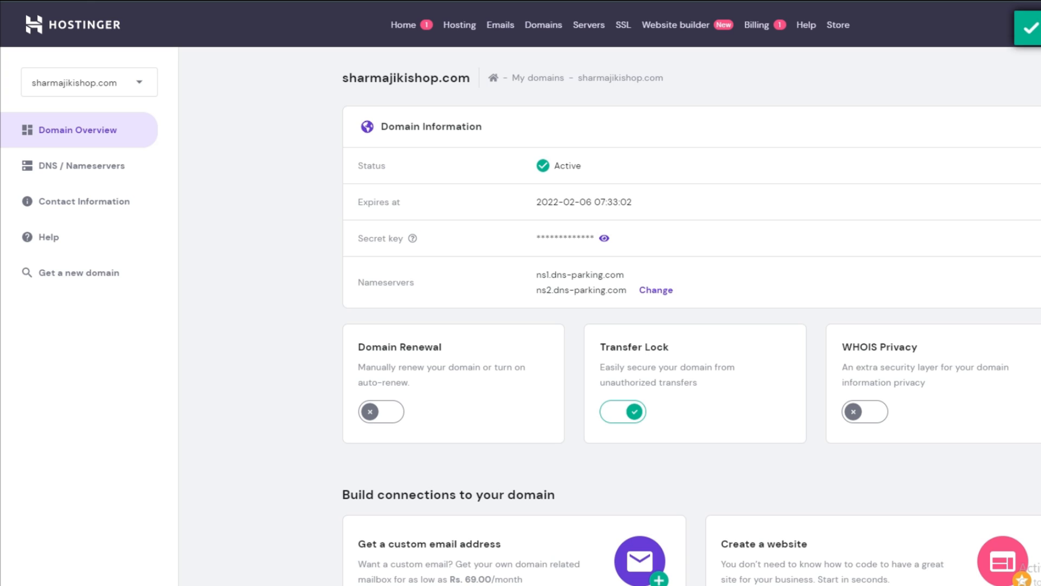
Step: Set up the pending Premium Web Hosting plan with the domain sharmajikishop.com, starting a new website from scratch
left_click(461, 25)
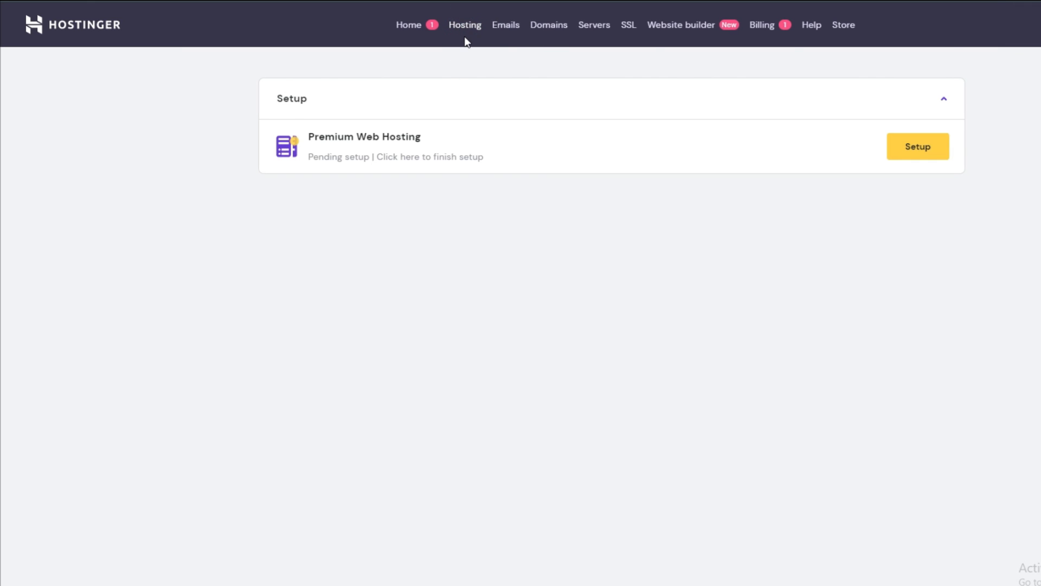
left_click(921, 161)
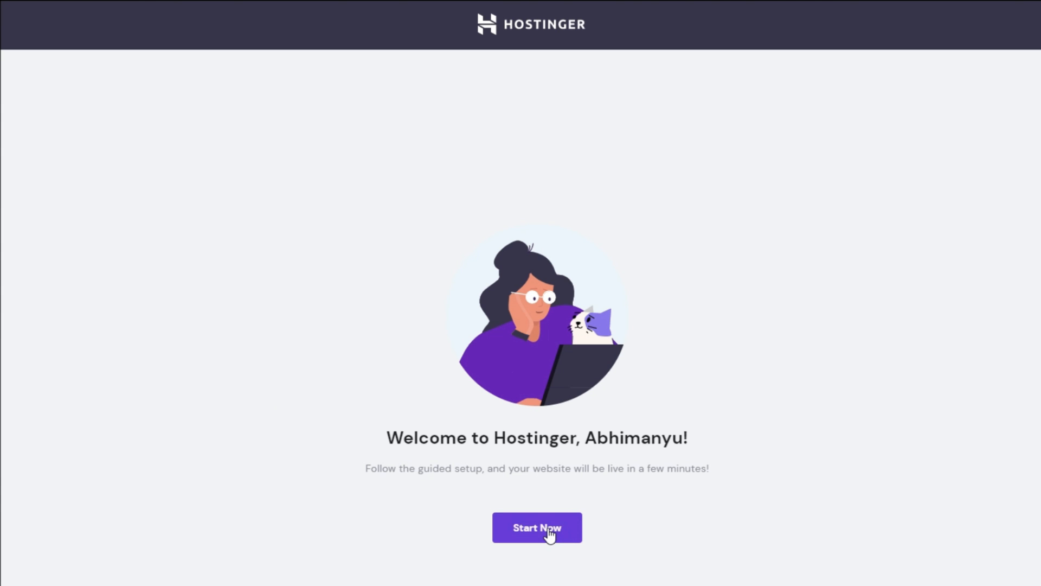
left_click(548, 535)
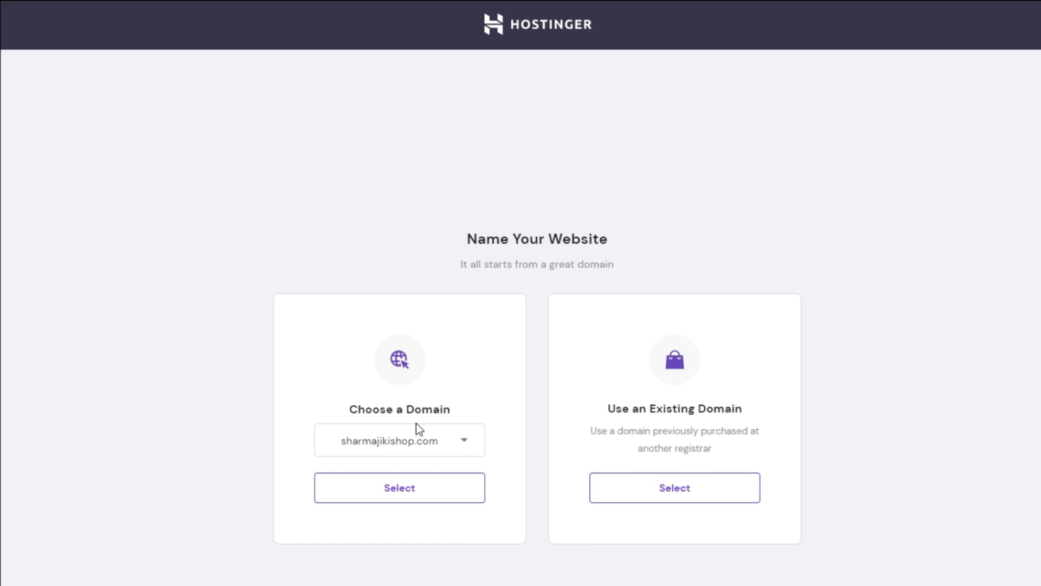
left_click(394, 504)
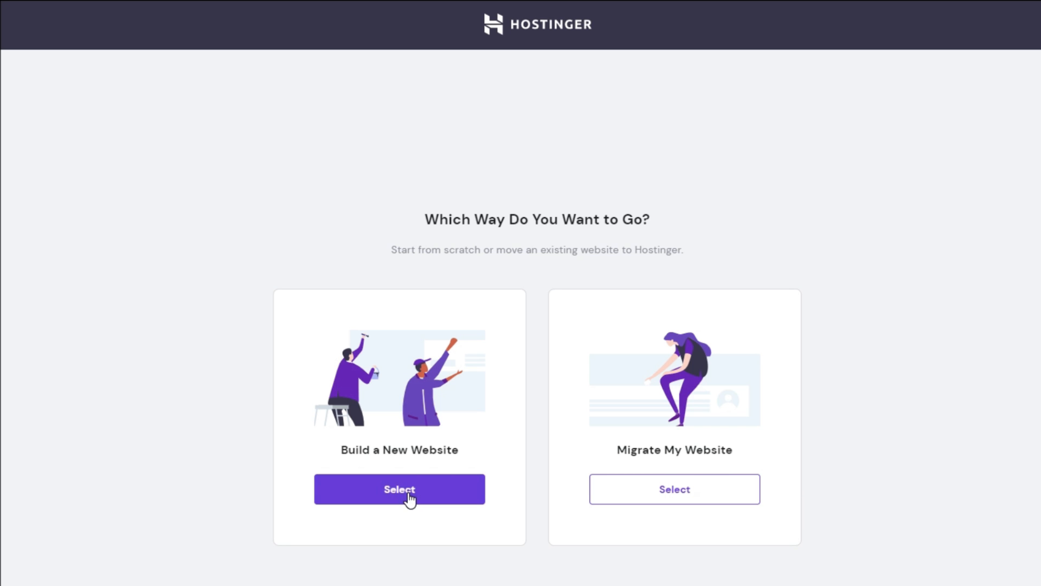
scroll(479, 509, "down", 2)
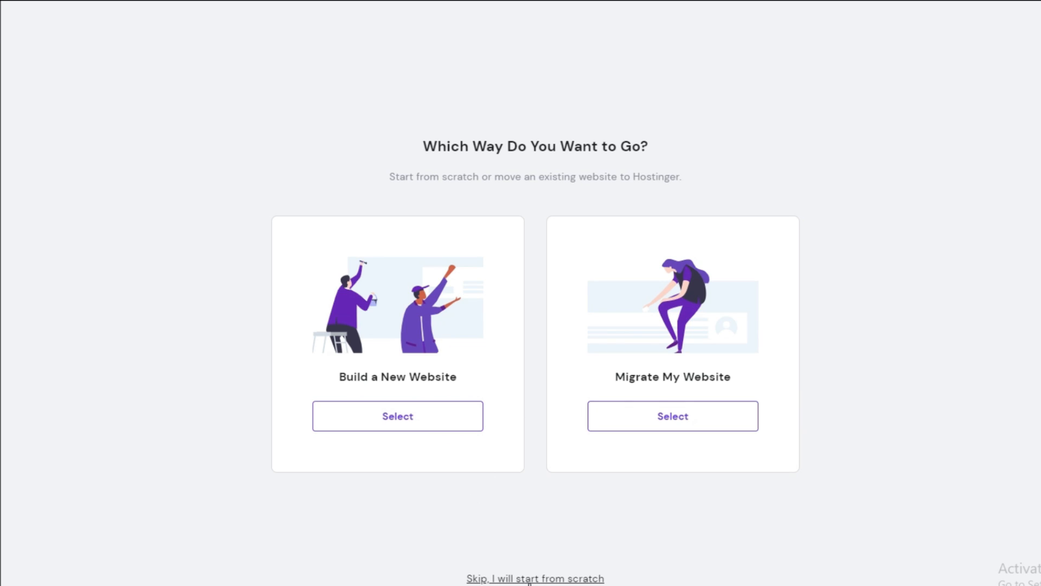
left_click(397, 428)
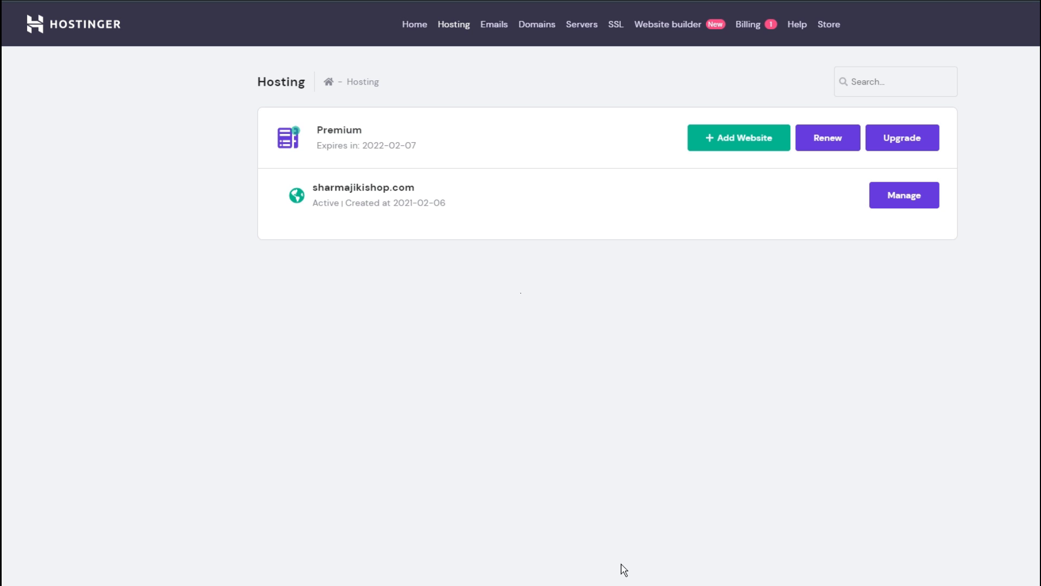
Step: Open the hosting management of sharmajikishop.com and go to its Auto Installer
left_click(455, 27)
left_click(896, 203)
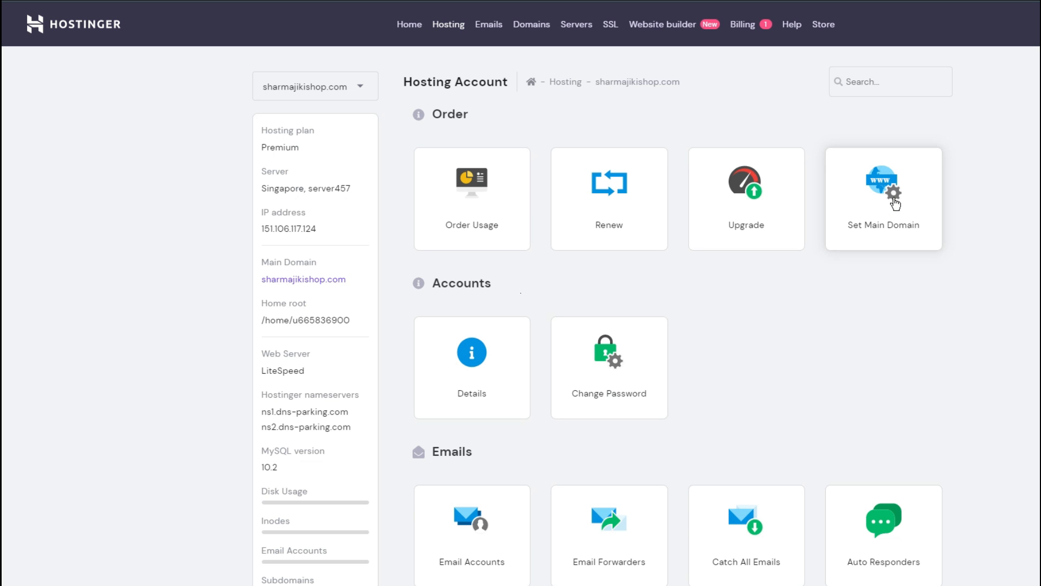
scroll(1000, 258, "down", 5)
scroll(1017, 387, "down", 11)
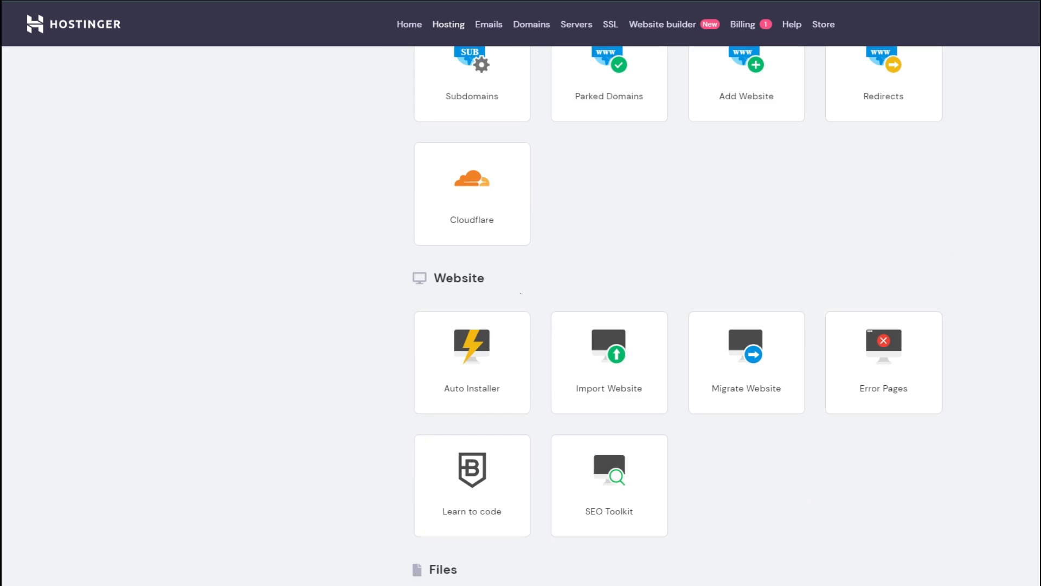
scroll(1015, 386, "up", 3)
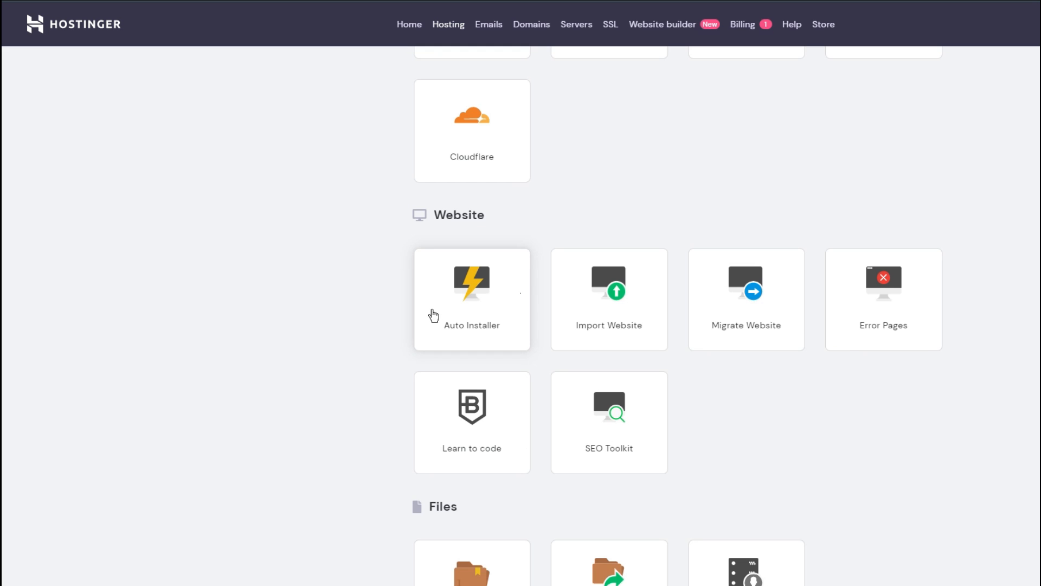
left_click(480, 300)
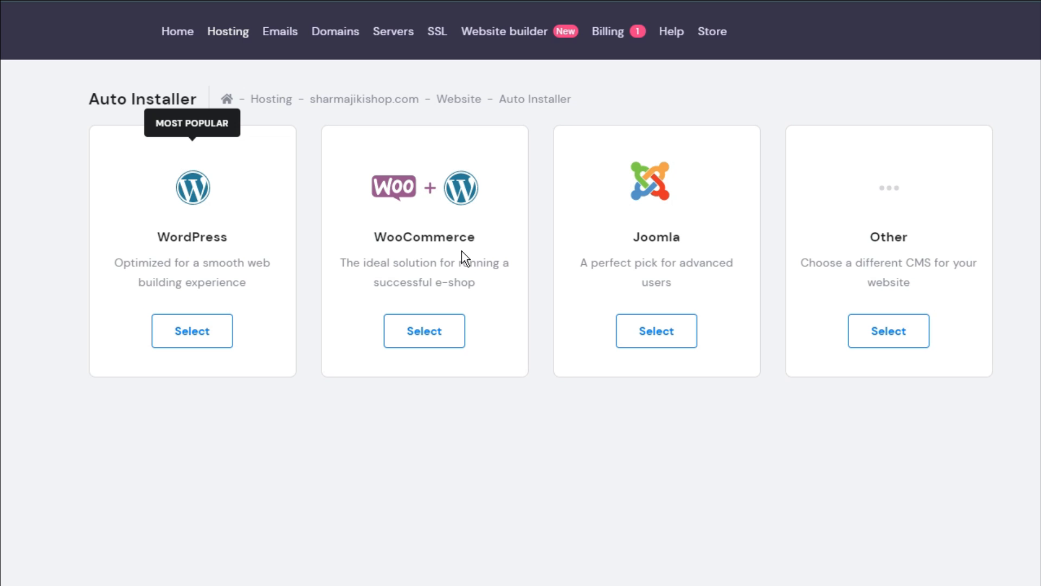
Step: Install WooCommerce with WordPress on sharmajikishop.com, entering the administrator password and the website title "sharma ji ki shop"
left_click(442, 340)
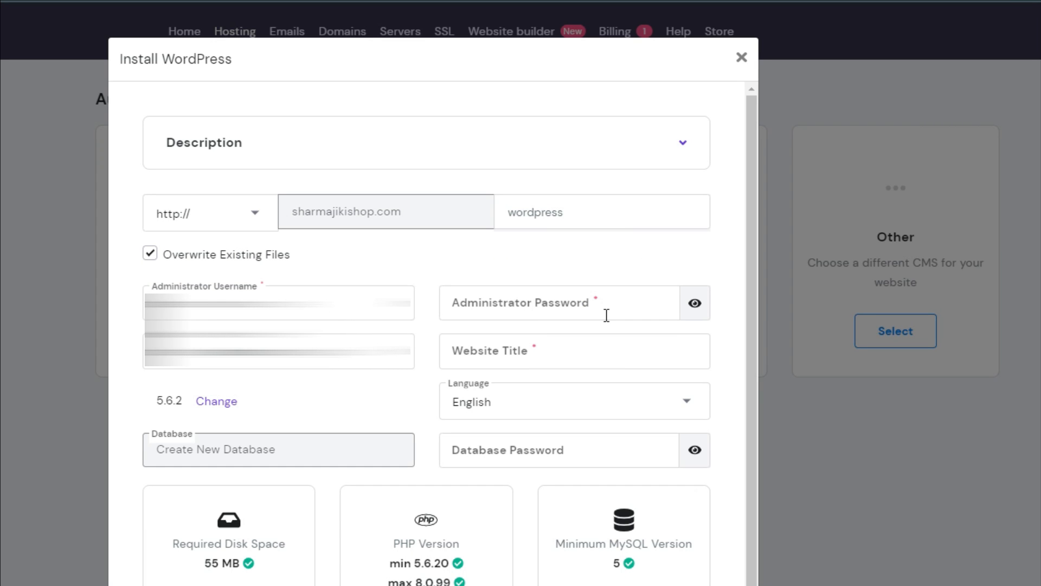
left_click(592, 355)
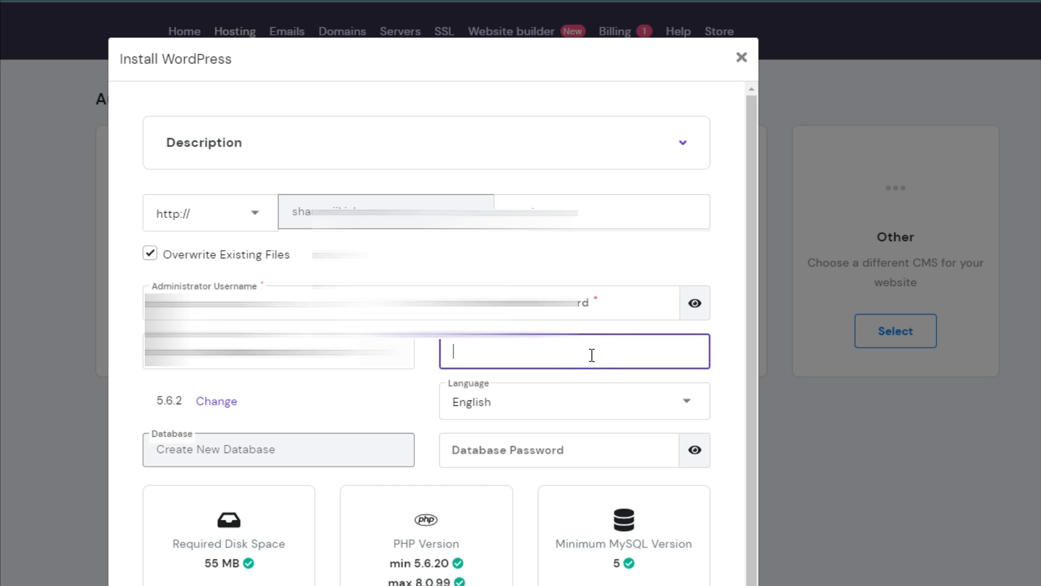
left_click_drag(404, 212, 312, 211)
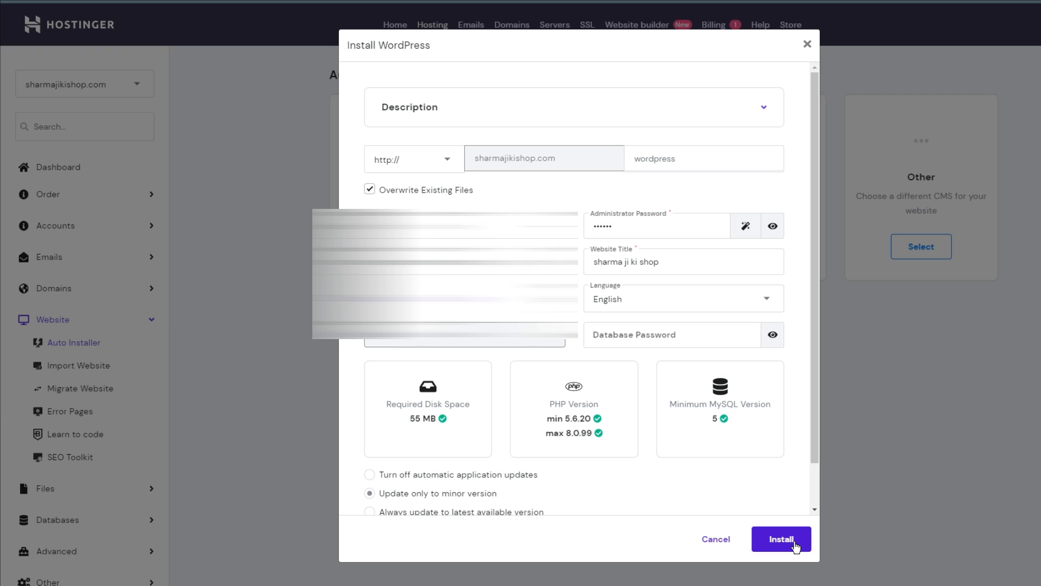
left_click(794, 543)
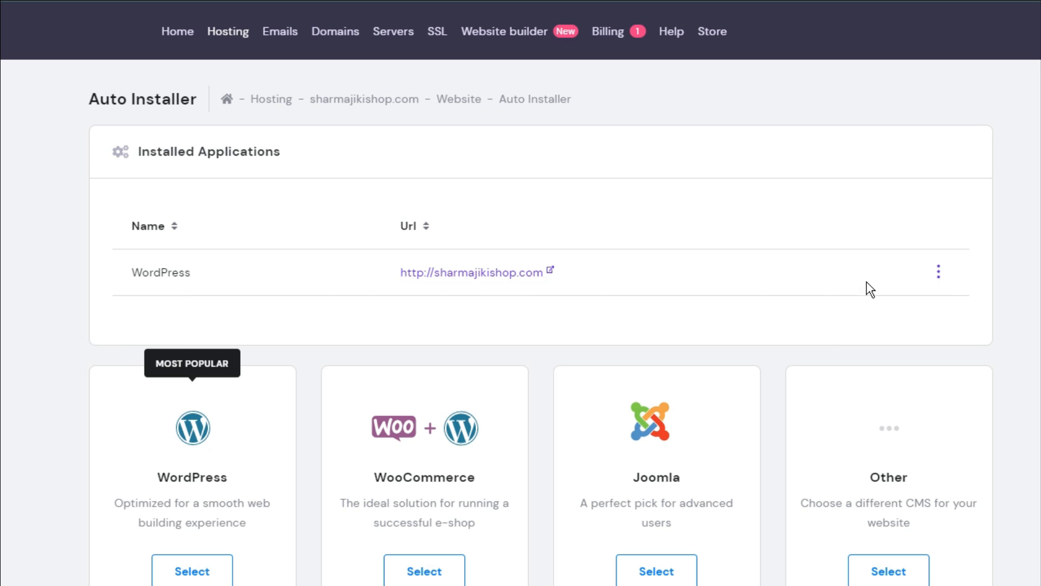
Step: Open the management page of the installed WordPress site and review its Core settings
left_click(939, 277)
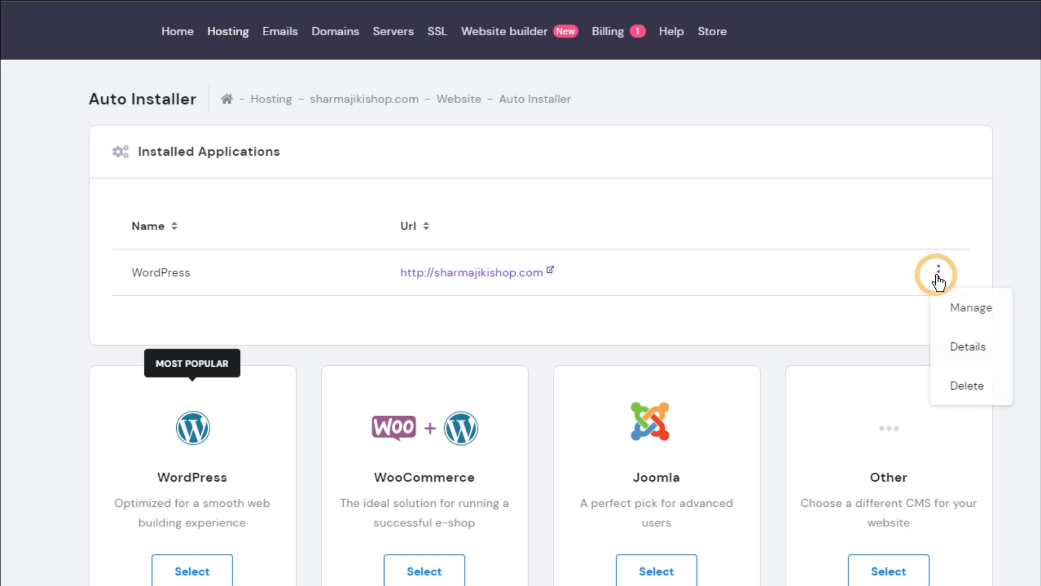
left_click(992, 316)
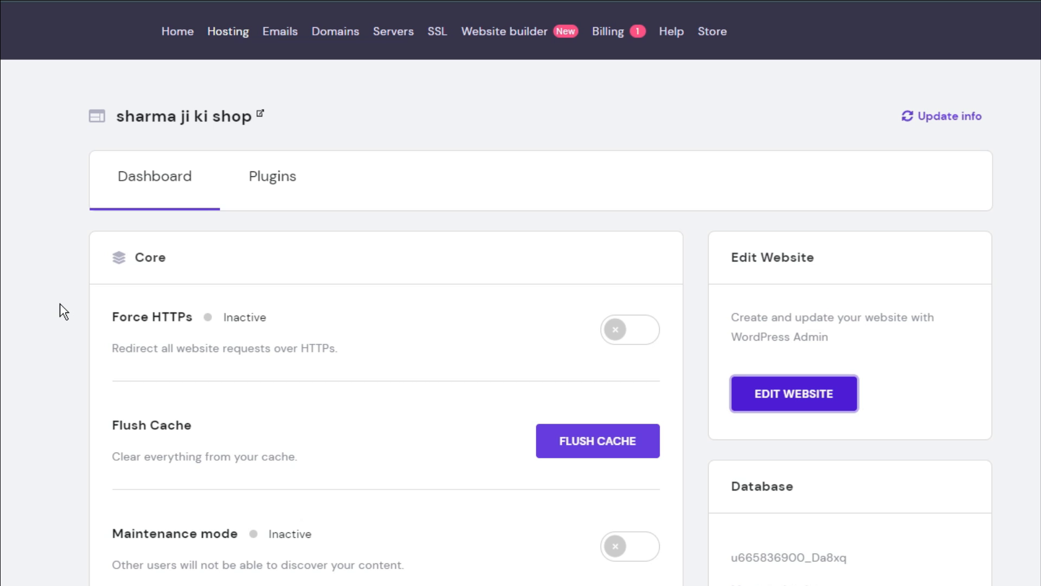
scroll(59, 304, "down", 3)
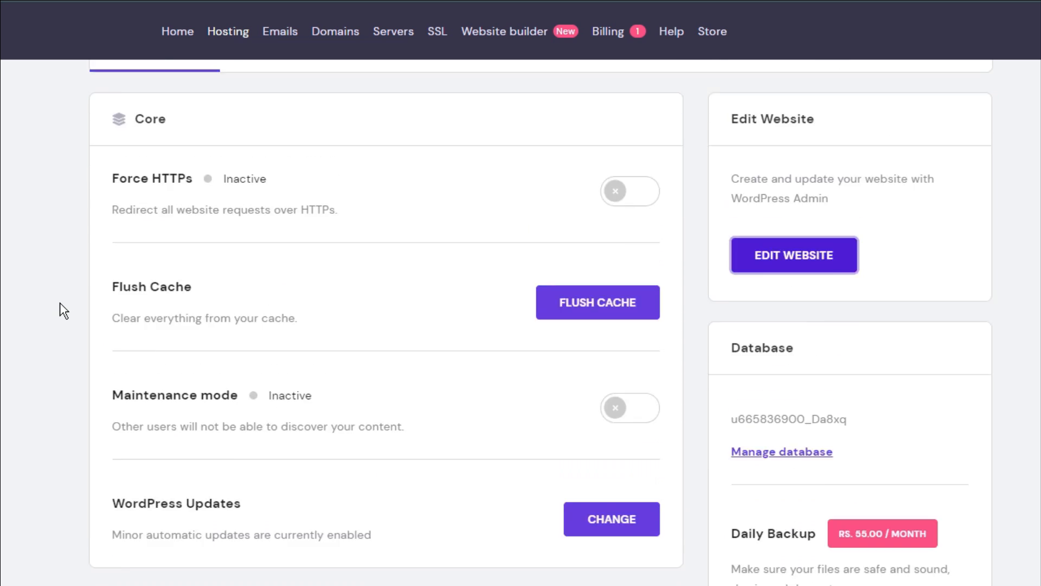
scroll(64, 311, "up", 1)
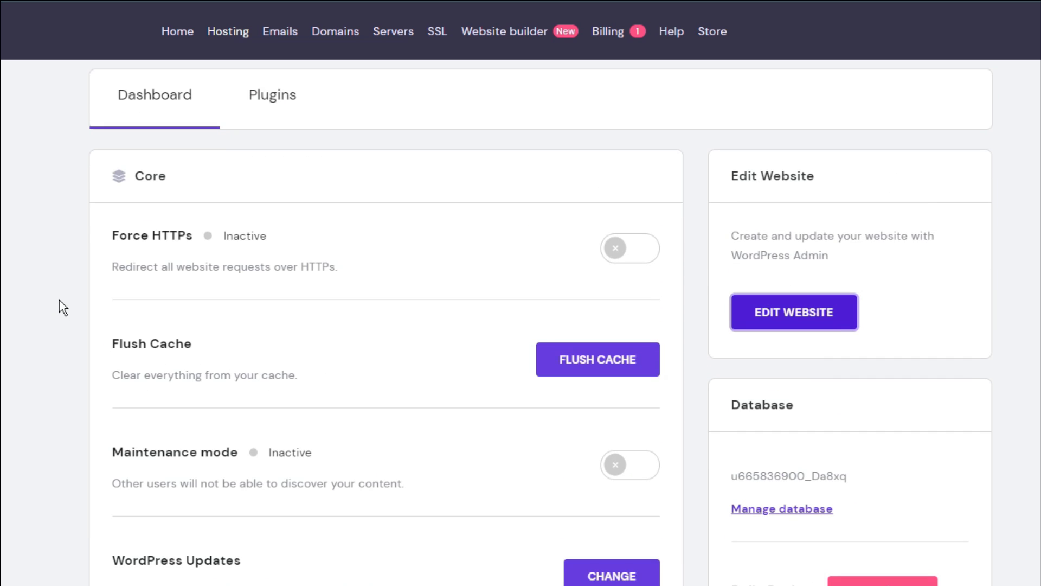
Step: Review the site's installed plugins, then its core and Speed & Security settings on the hosting dashboard
left_click(279, 98)
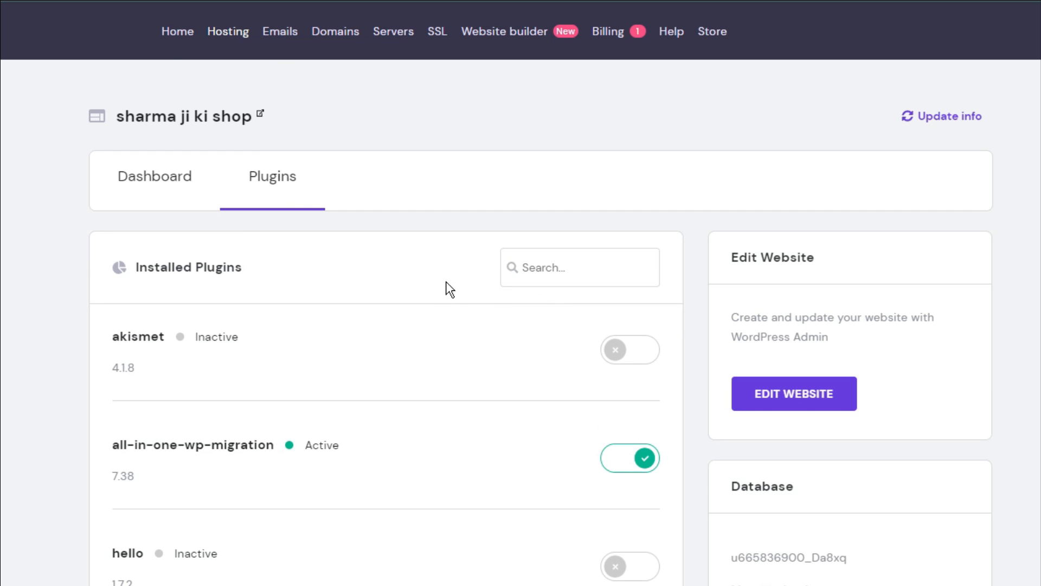
left_click(146, 184)
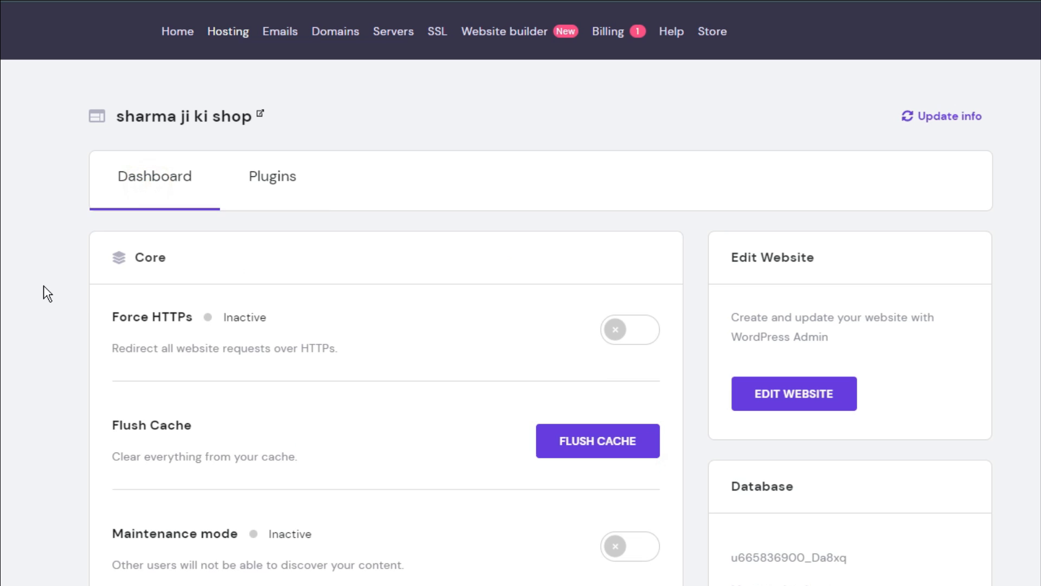
scroll(43, 286, "down", 8)
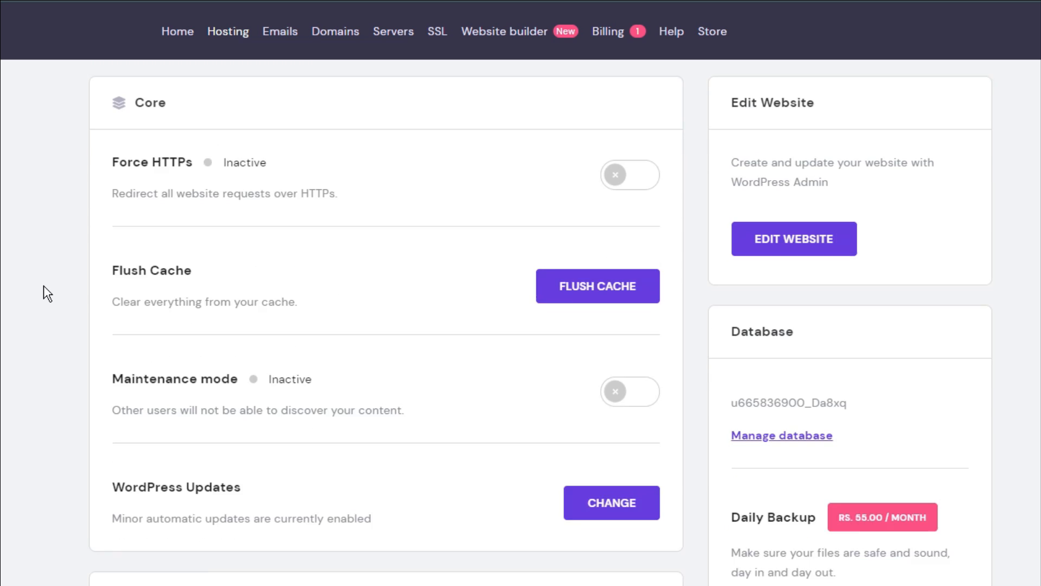
scroll(40, 280, "down", 3)
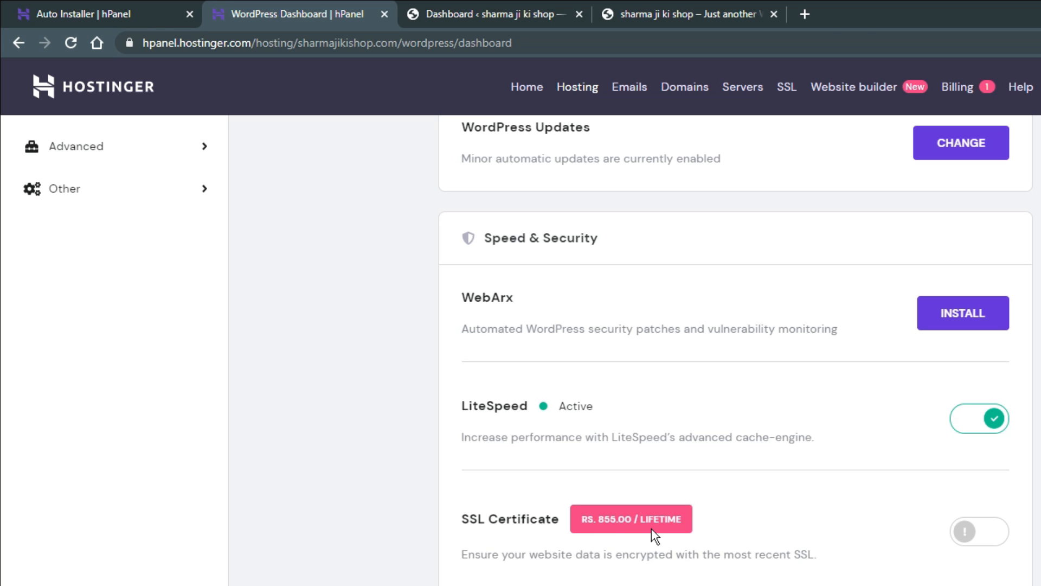
Step: Compare the browser's connection security details for the Hostinger panel and the sharmajikishop.com admin page, then return to the hosting dashboard
left_click(129, 43)
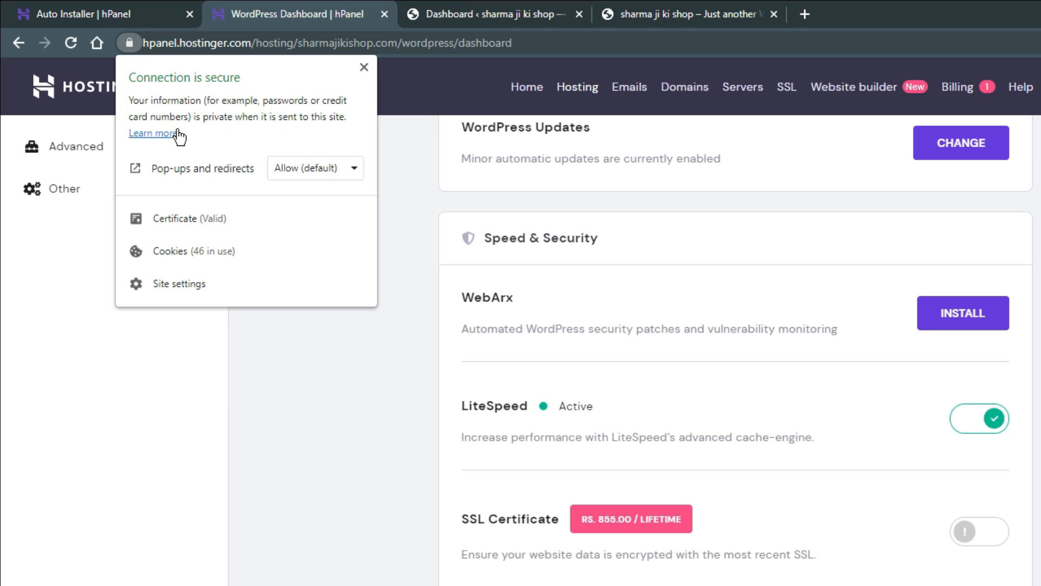
left_click(481, 14)
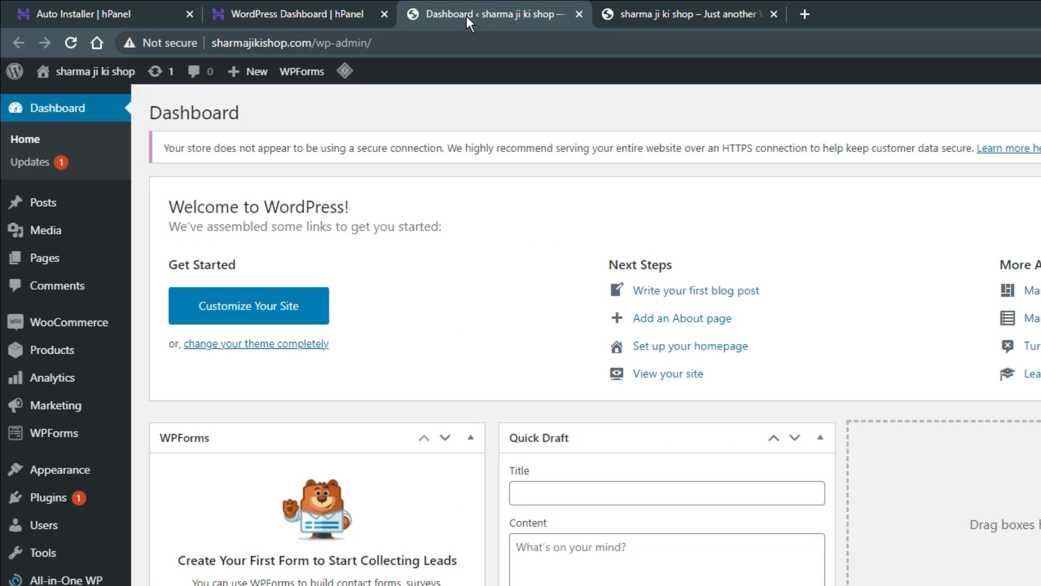
left_click(162, 45)
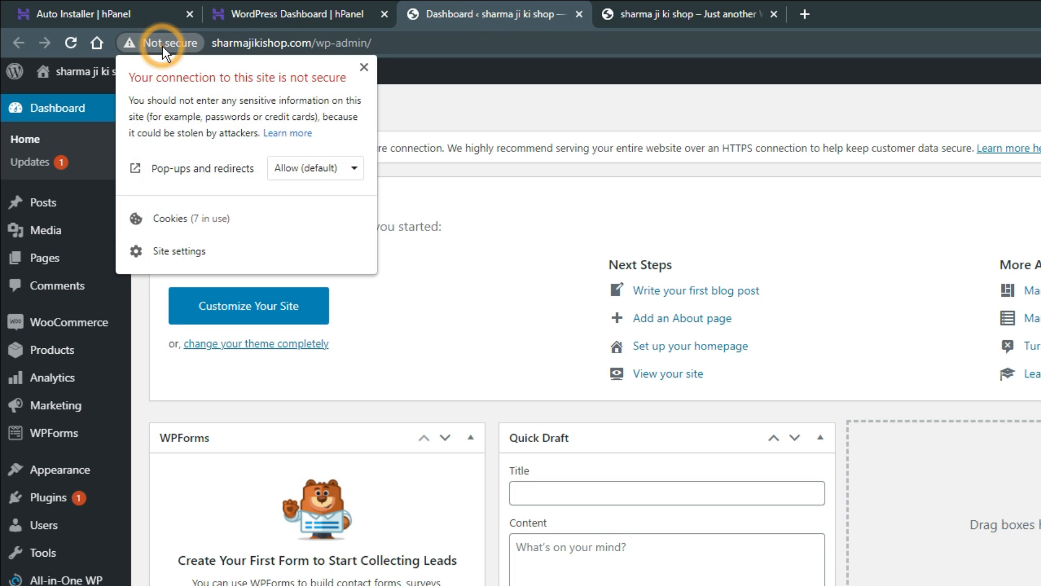
left_click(295, 13)
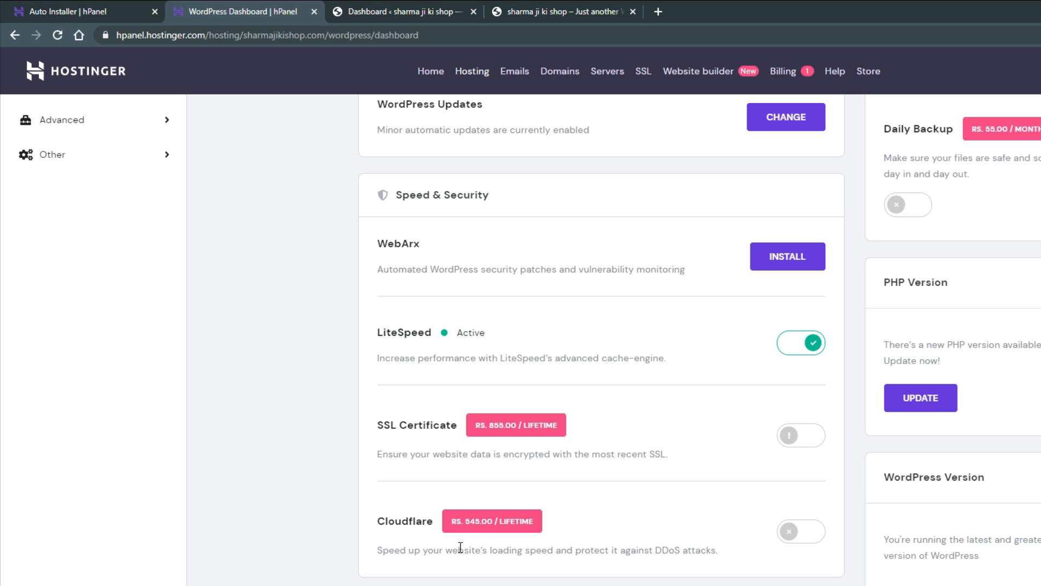
scroll(542, 434, "up", 8)
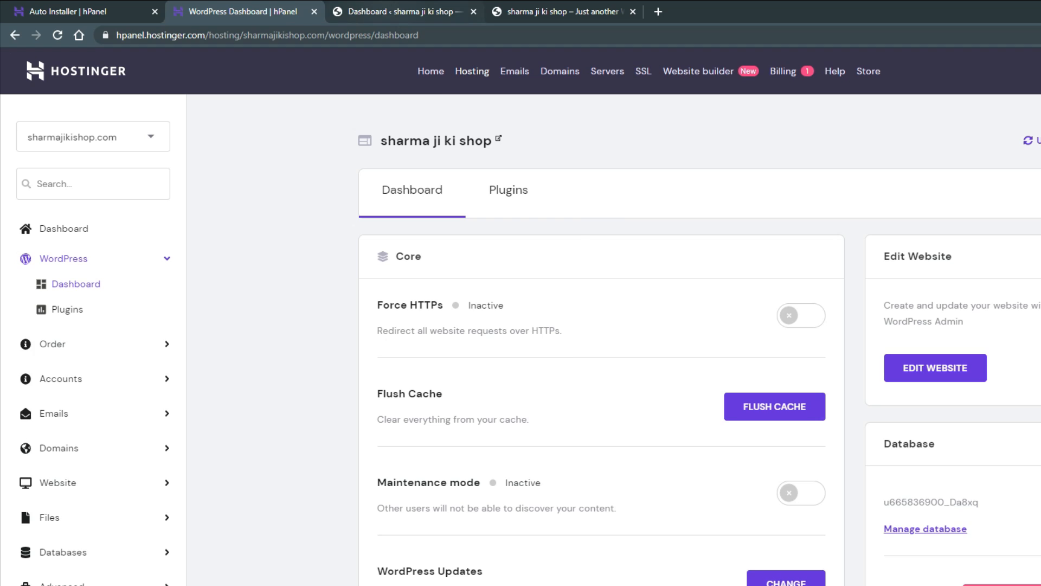
Step: Look over the WordPress admin dashboard and the public home page of sharmajikishop.com
left_click(401, 12)
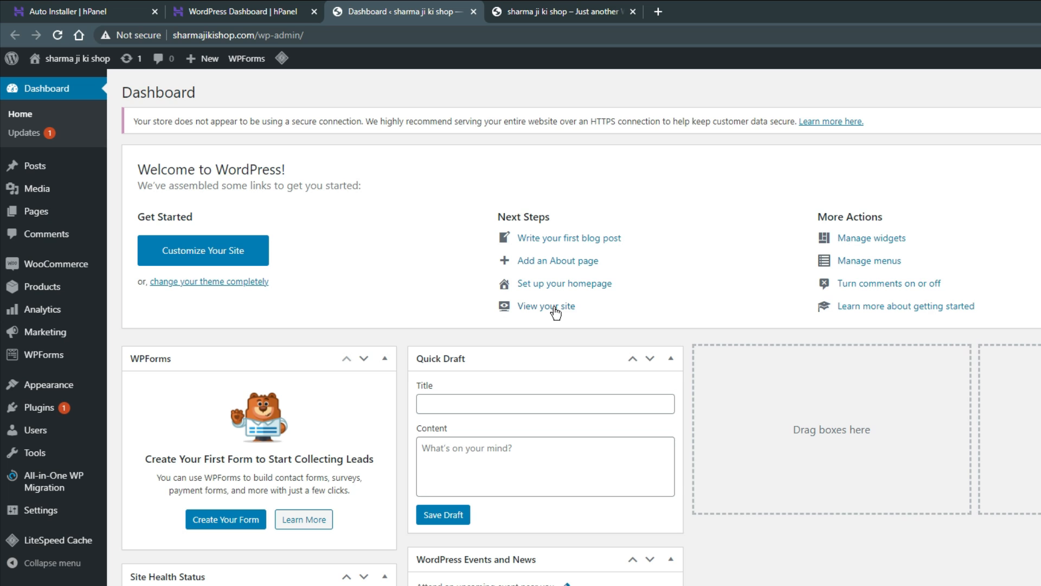
mouse_move(71, 62)
left_click(559, 11)
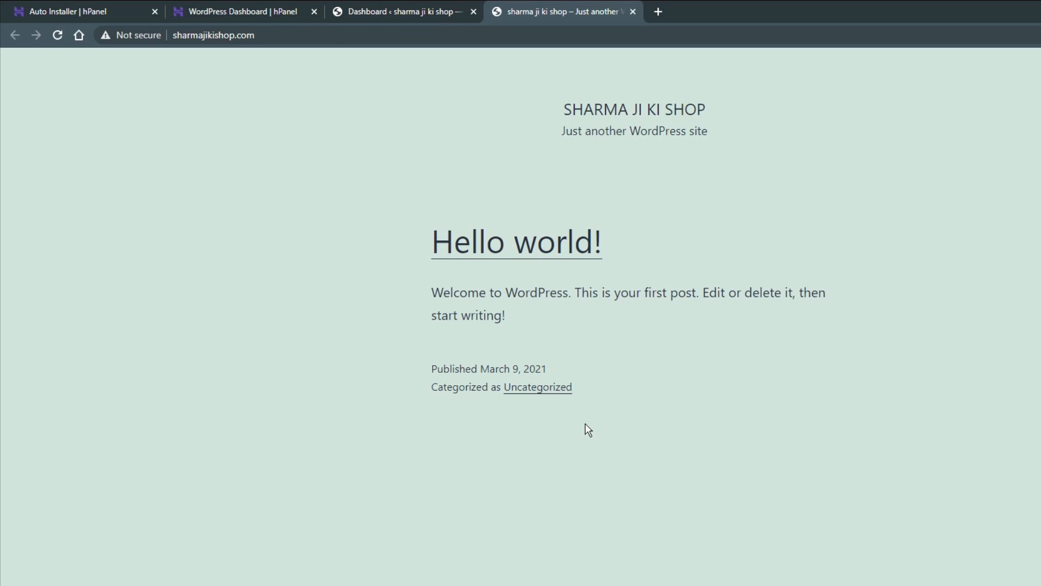
scroll(716, 418, "down", 3)
scroll(716, 418, "up", 3)
Step: Find the Astra theme in the WordPress theme directory, install it and activate it
left_click(402, 11)
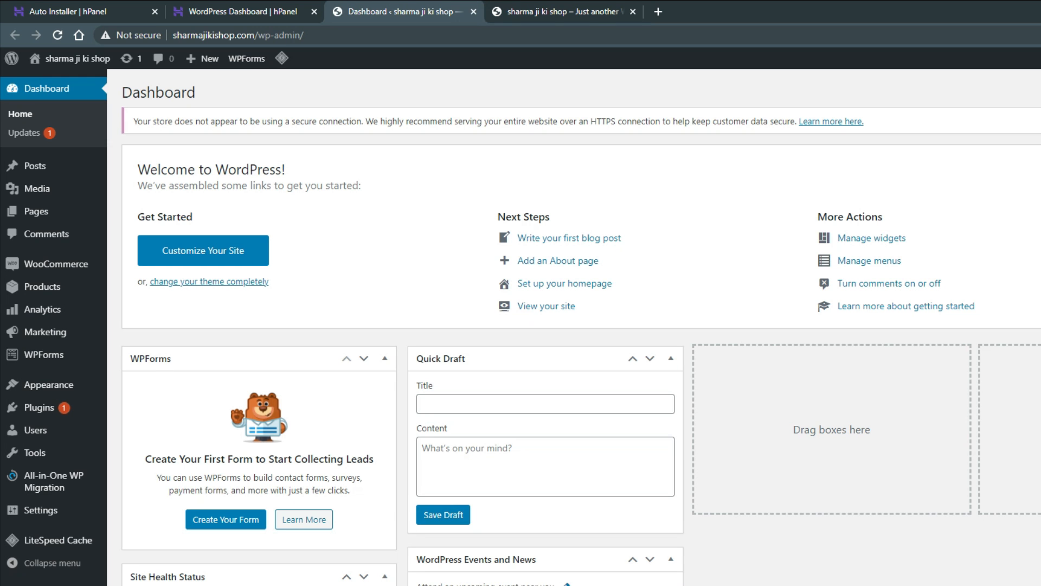
mouse_move(73, 390)
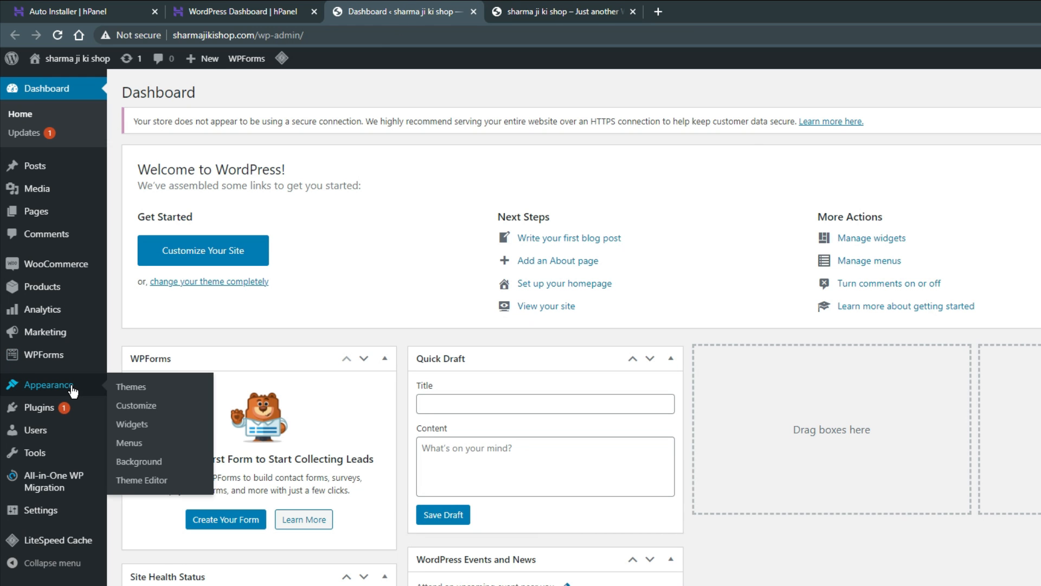
left_click(150, 388)
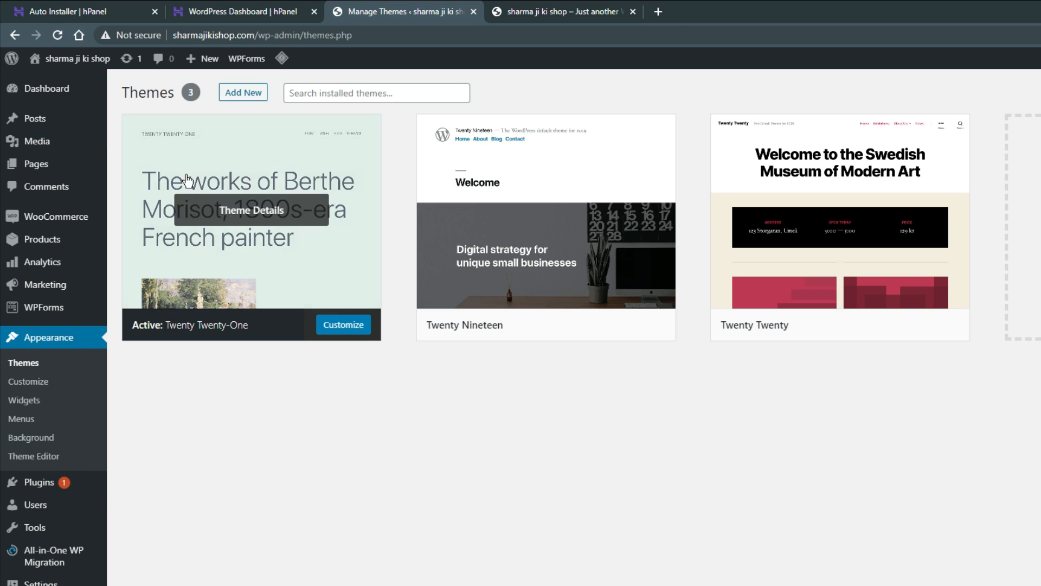
left_click(243, 93)
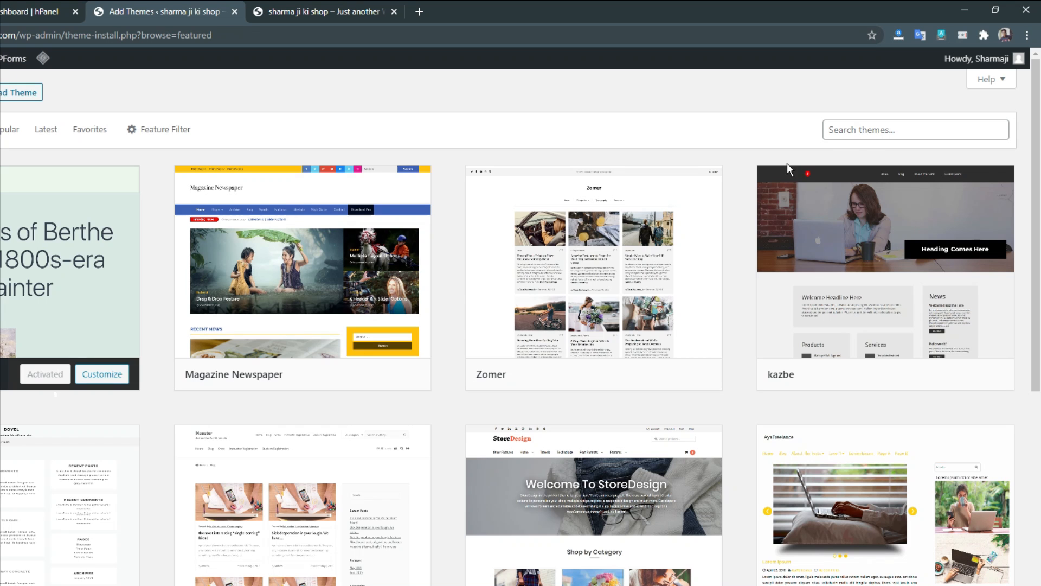
left_click(879, 130)
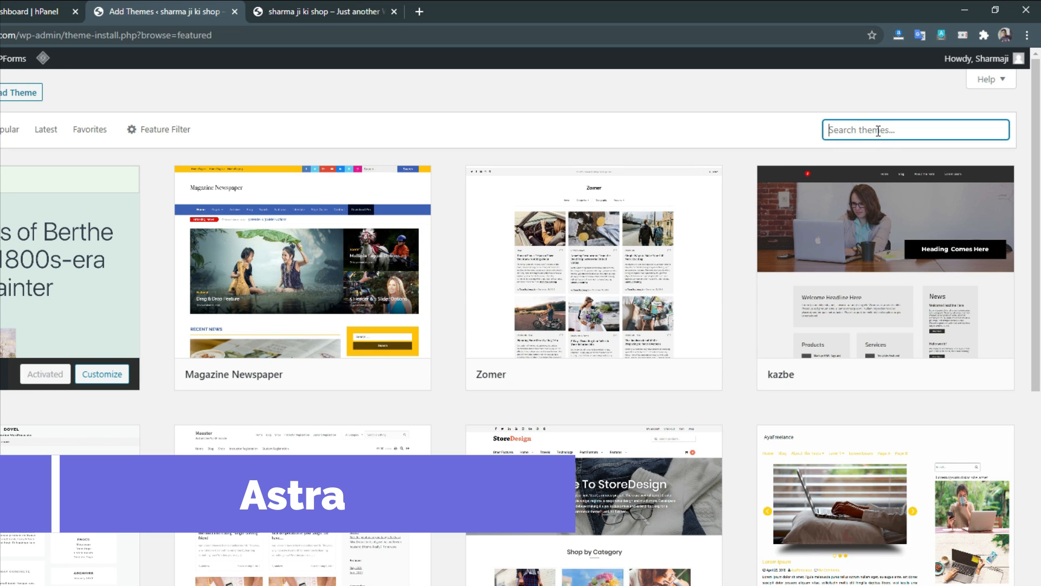
type("Astra")
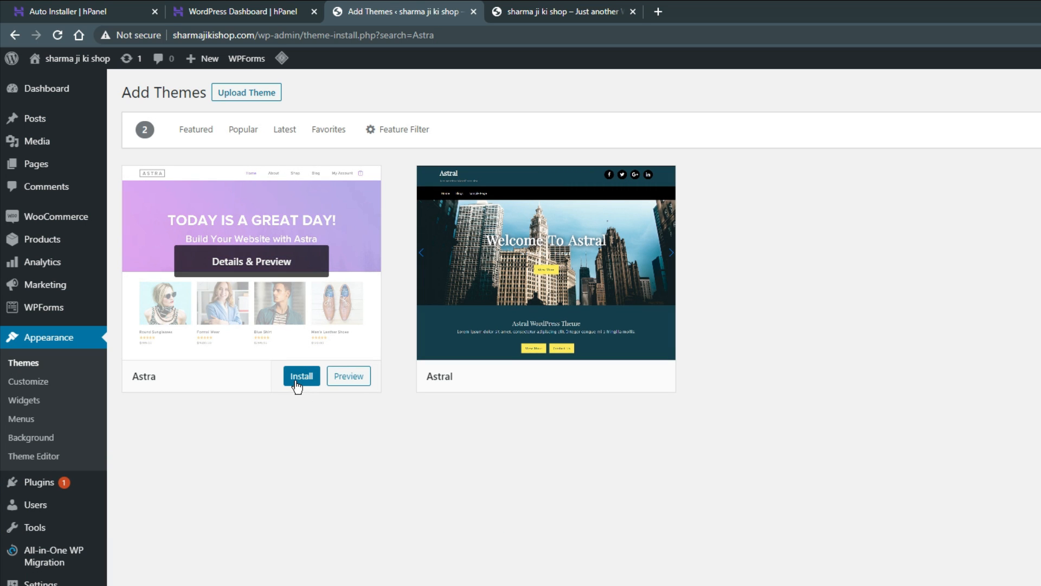
left_click(296, 382)
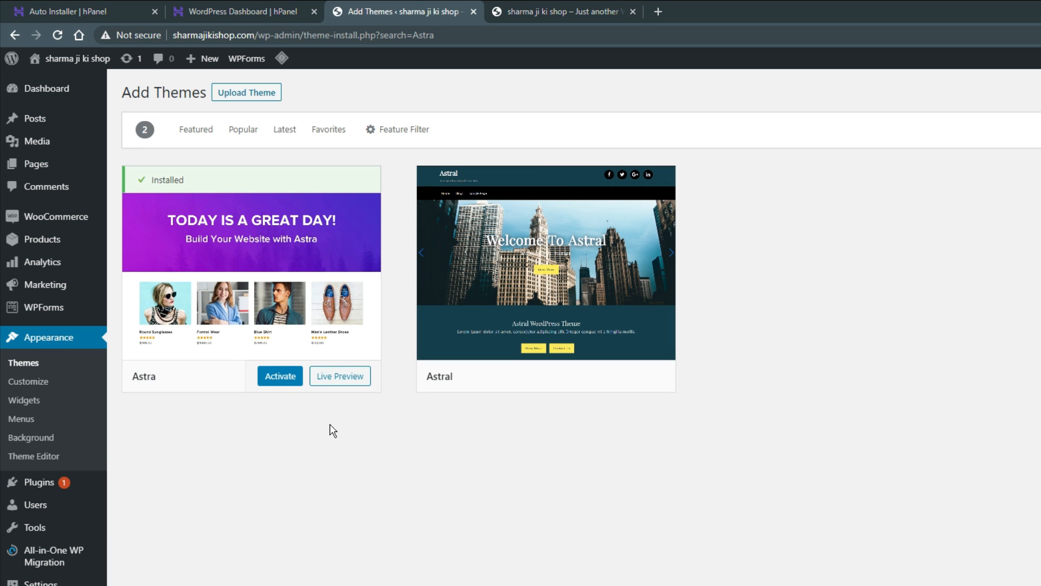
left_click(284, 383)
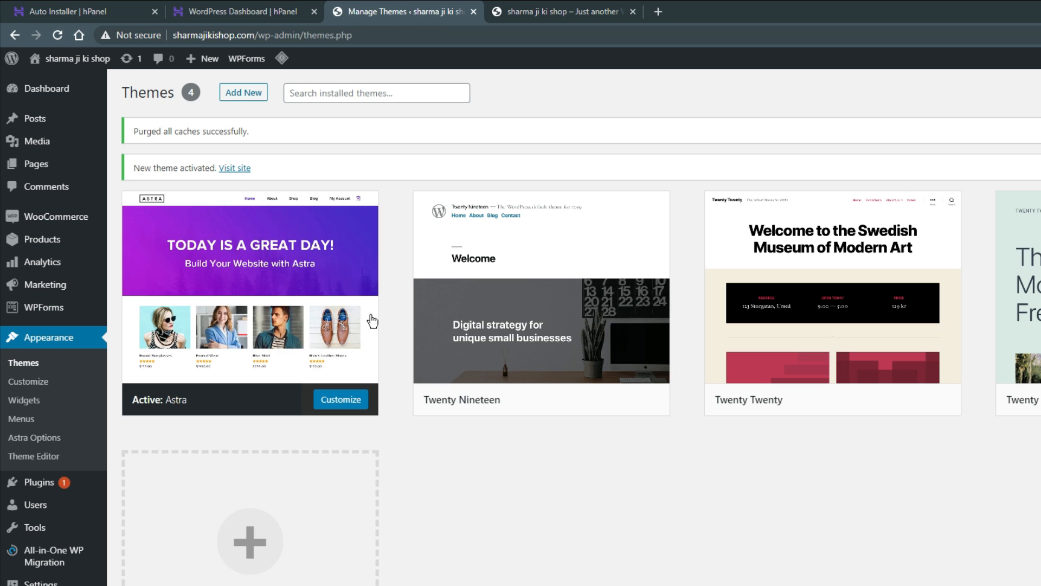
Step: Install the Starter Templates importer plugin from Astra's options and choose Elementor as the page builder
left_click(46, 441)
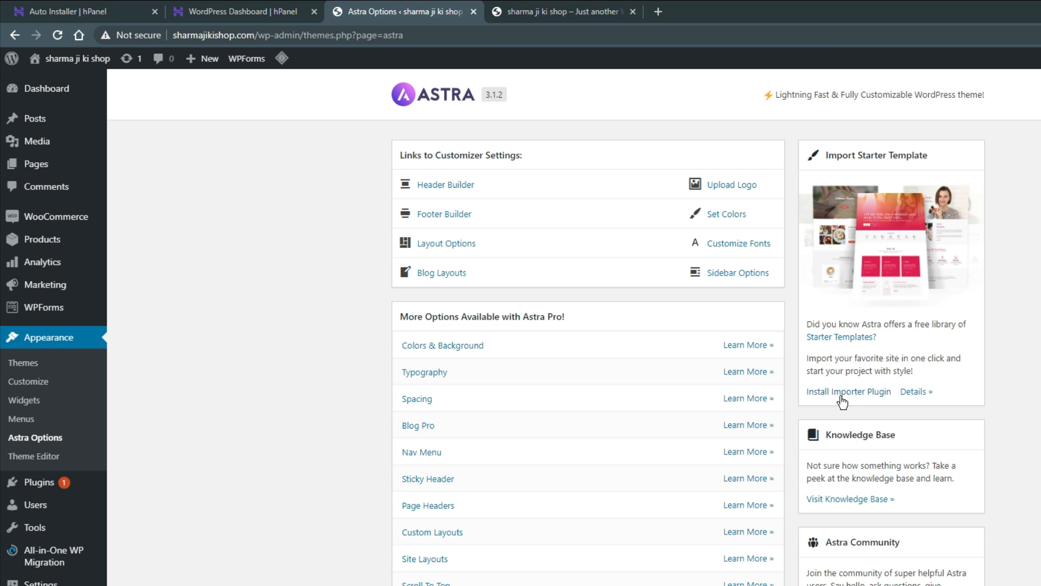
left_click(841, 397)
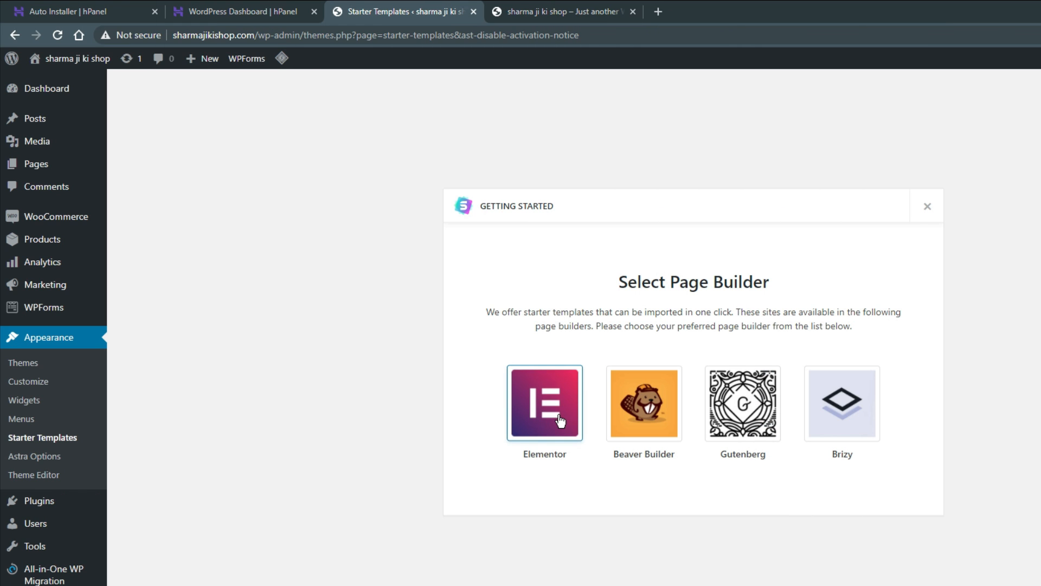
left_click(560, 421)
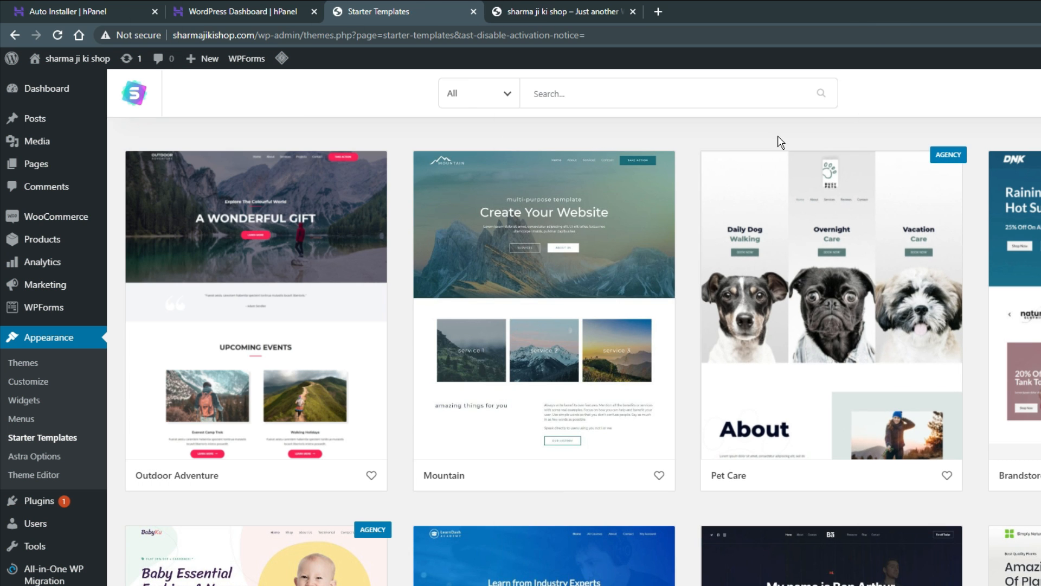
Step: Filter the starter templates to free eCommerce designs and browse them
left_click(508, 95)
left_click(479, 198)
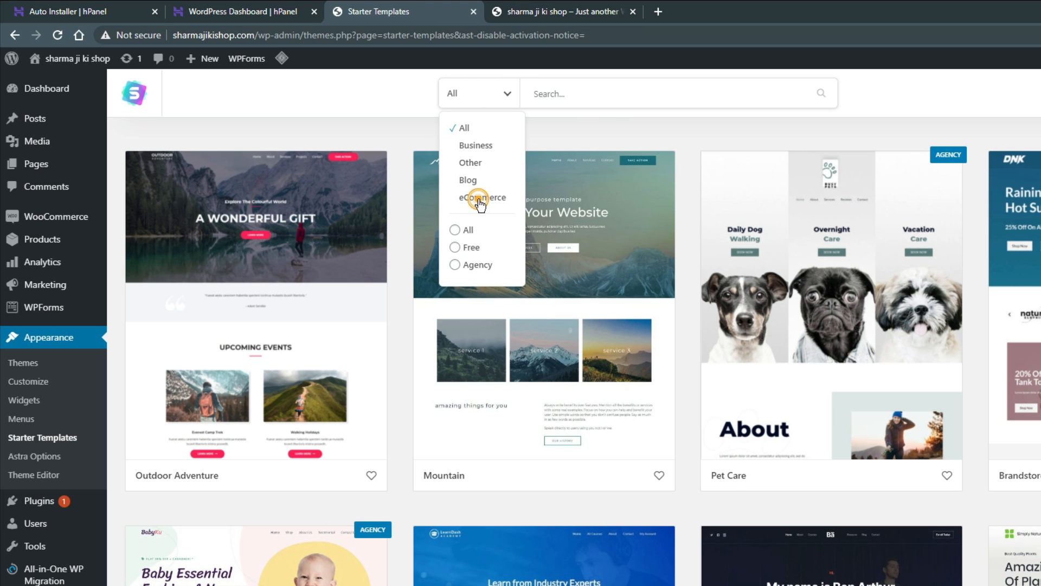
left_click(496, 94)
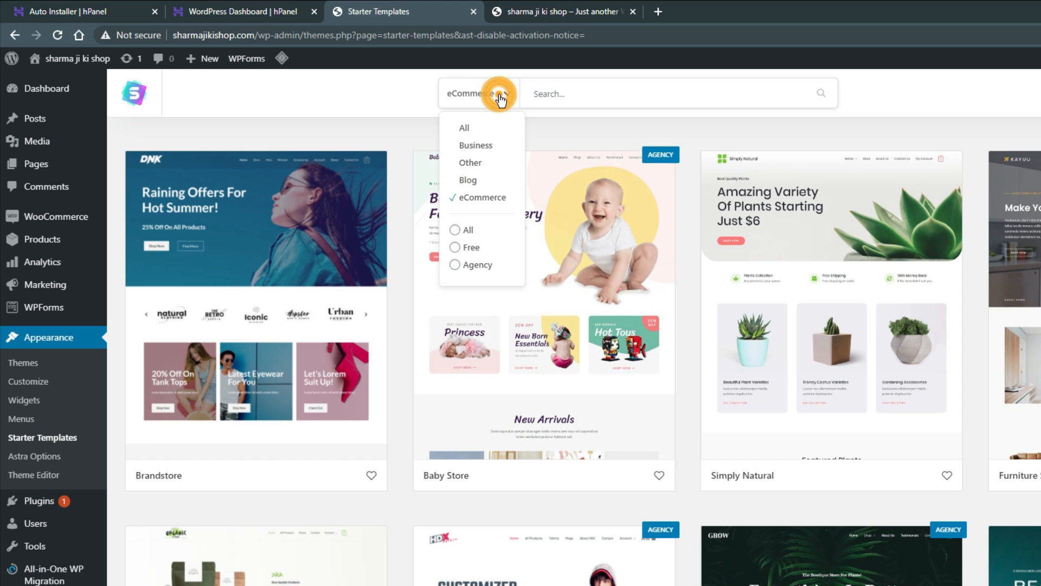
left_click(455, 247)
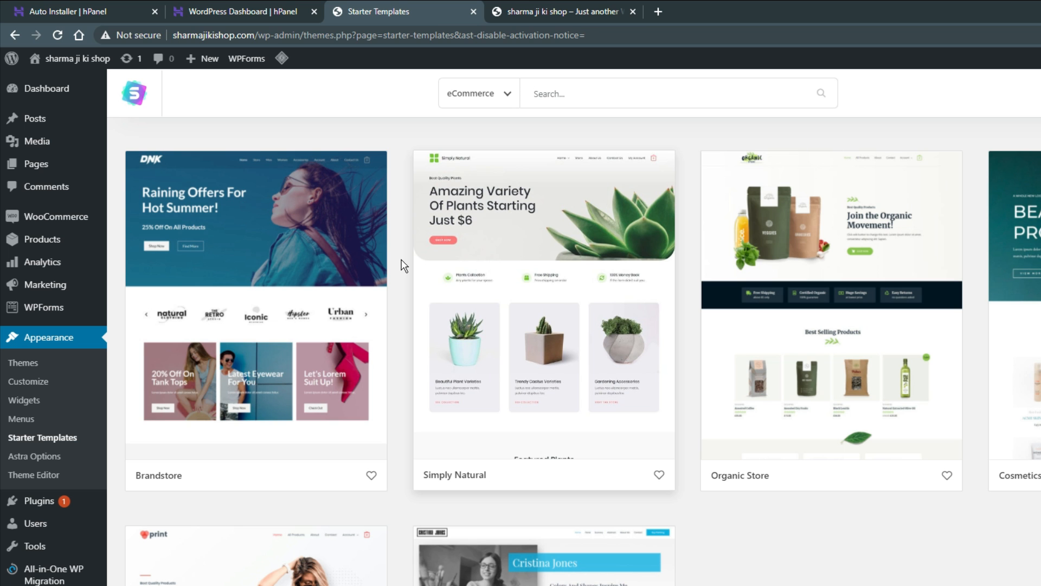
scroll(360, 319, "down", 4)
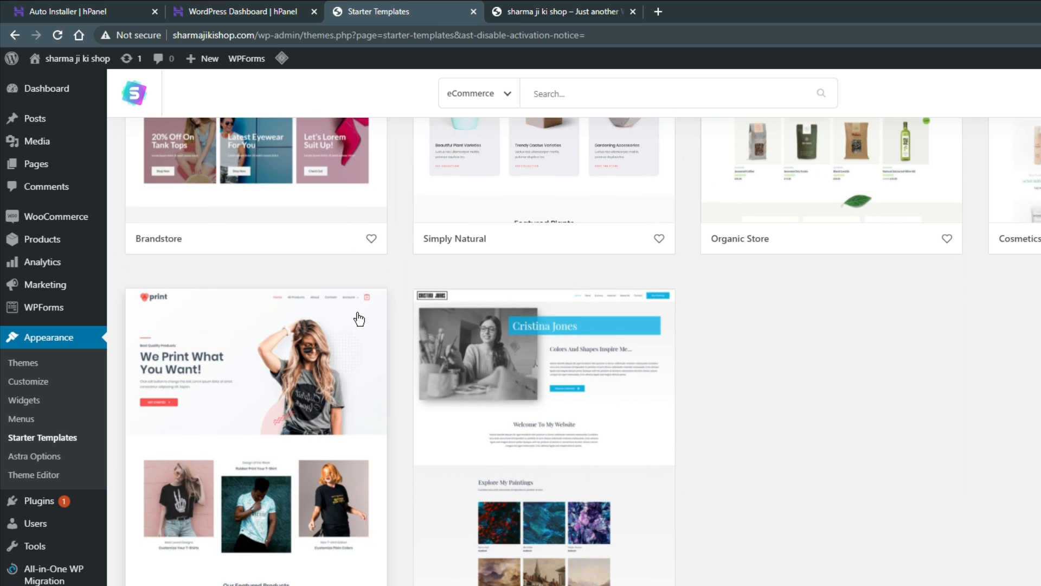
scroll(530, 348, "up", 3)
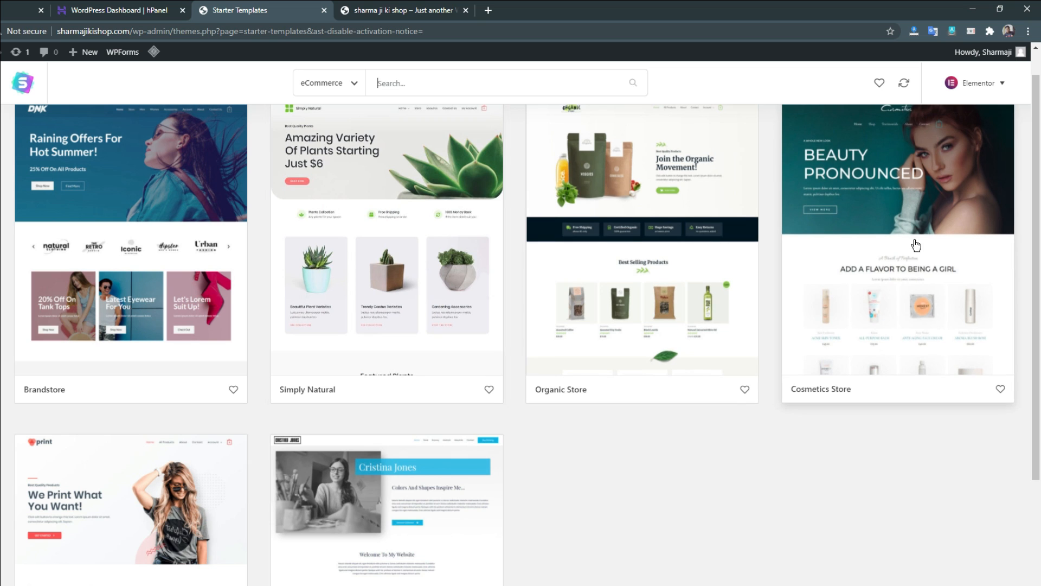
scroll(922, 259, "up", 1)
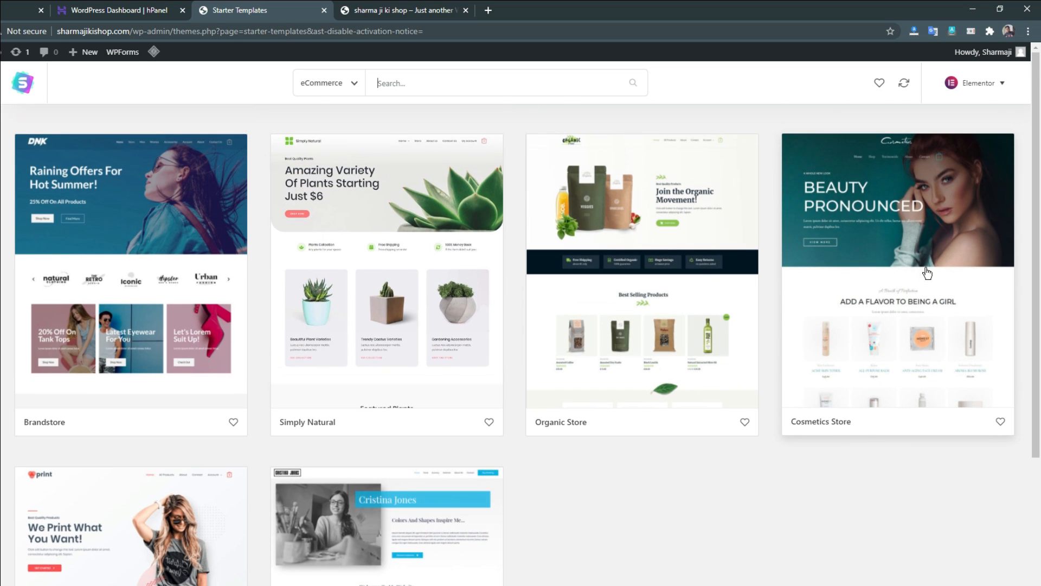
Step: Open the Cosmetics Store template and preview its Testimonials, About and Home pages
left_click(928, 273)
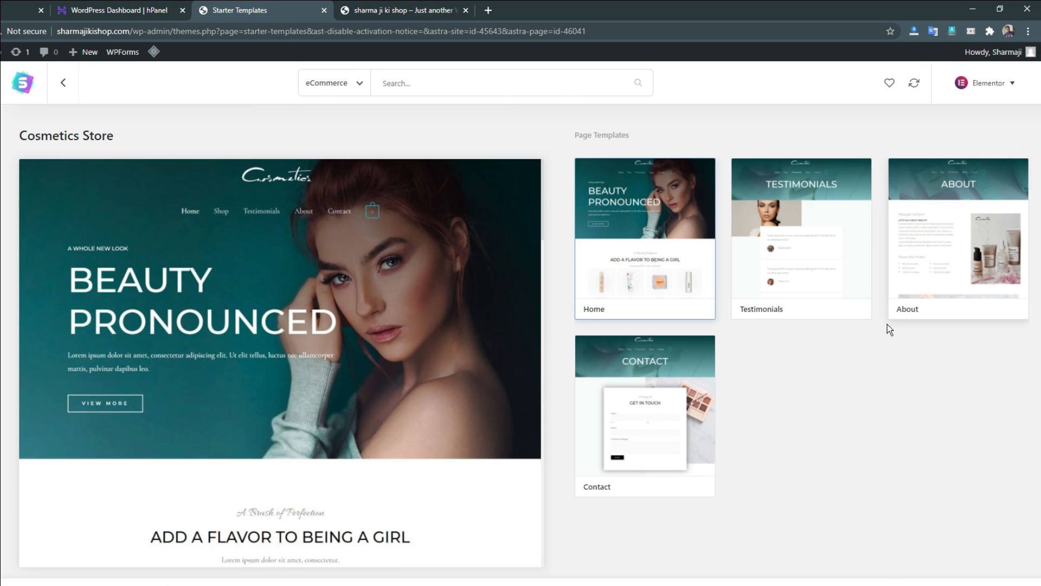
left_click(802, 240)
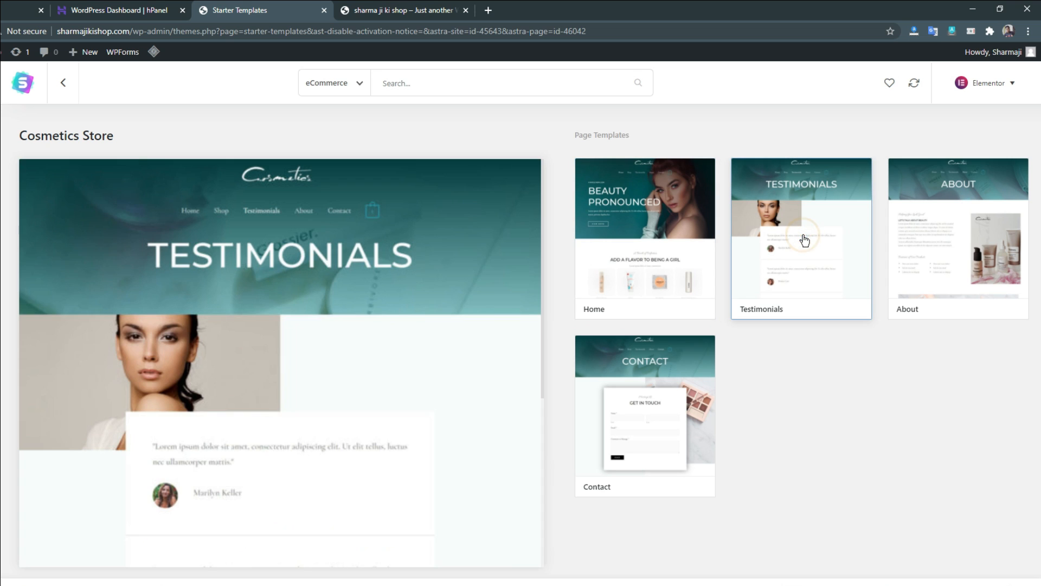
left_click(972, 244)
left_click(676, 242)
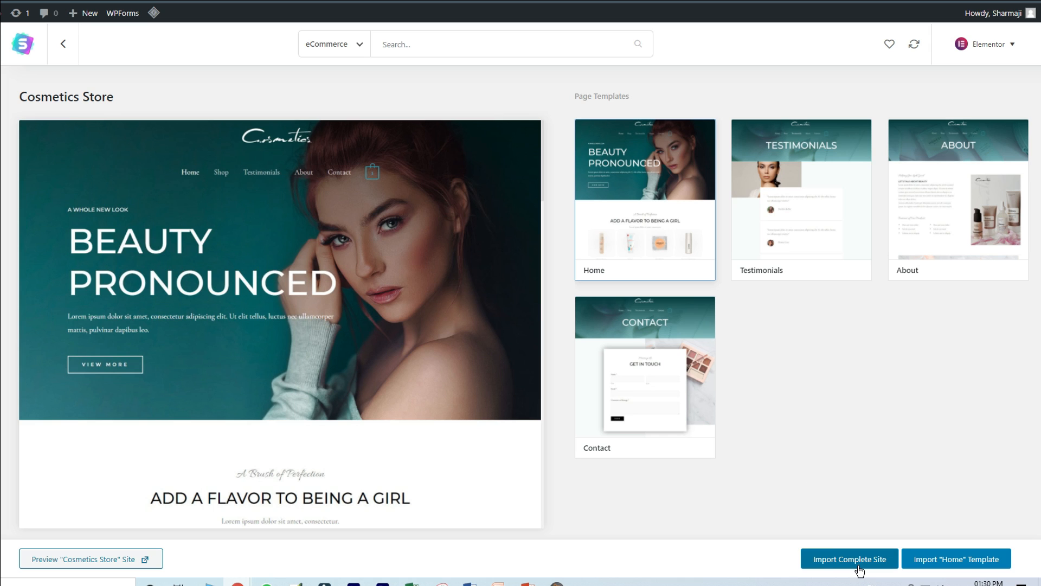
Step: Import the complete Cosmetics Store site, skipping the personal details form, and open the imported site
left_click(859, 567)
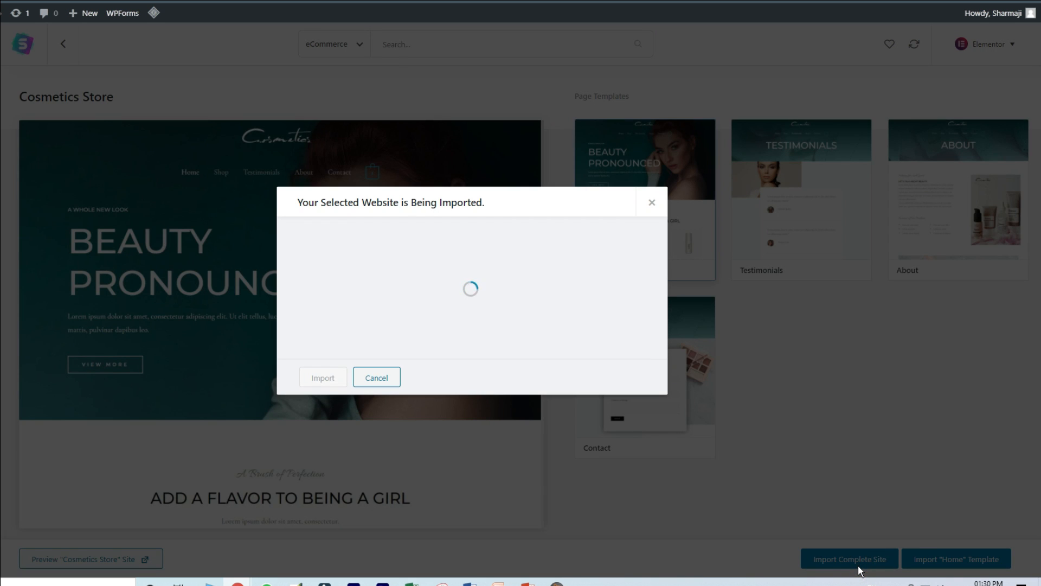
left_click(332, 378)
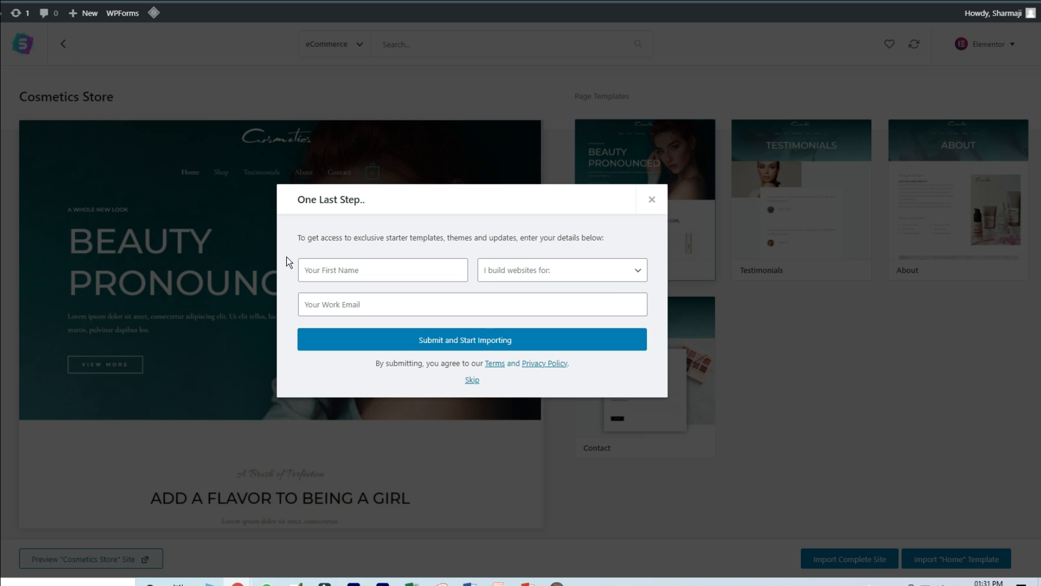
left_click(472, 380)
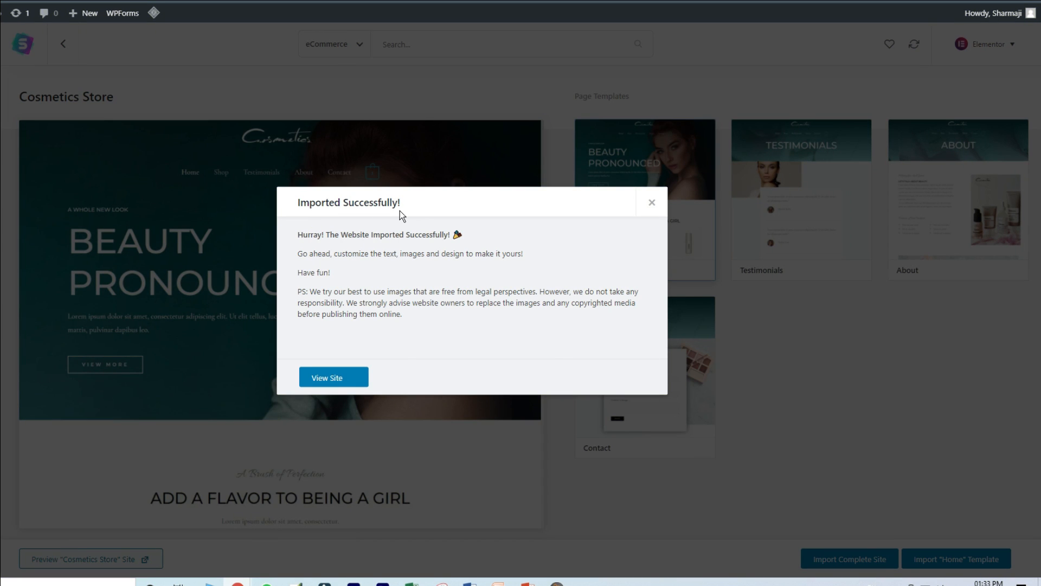
left_click(338, 381)
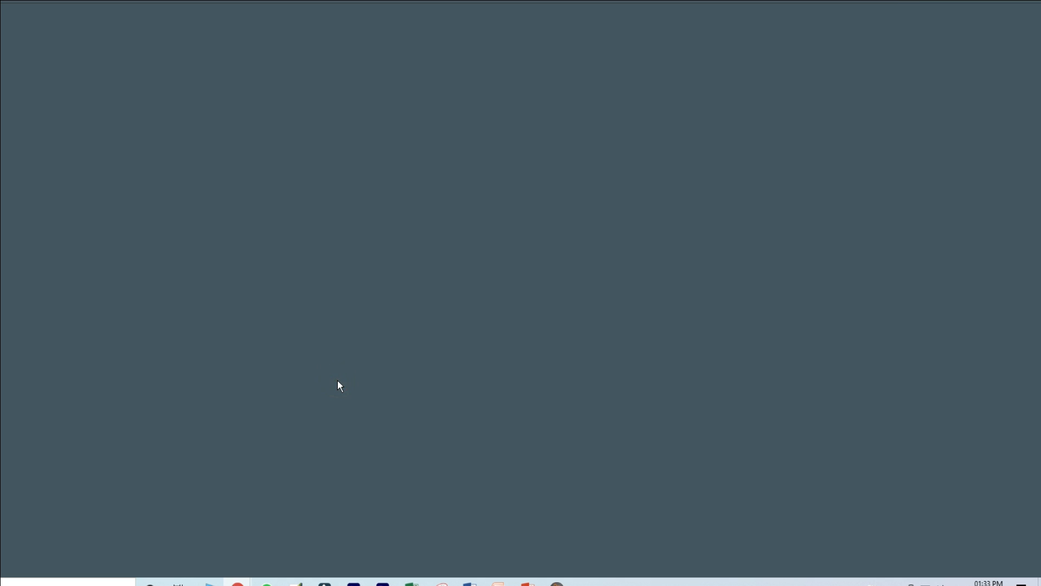
Step: Open the Acme Skin Toner product from the shop listing and add one to the cart
scroll(541, 337, "down", 10)
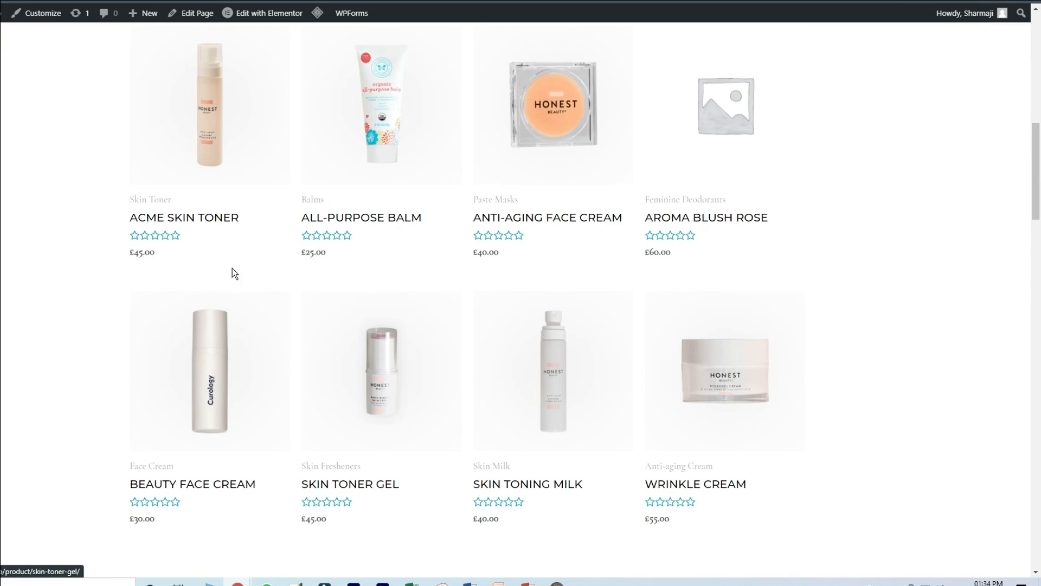
left_click(199, 220)
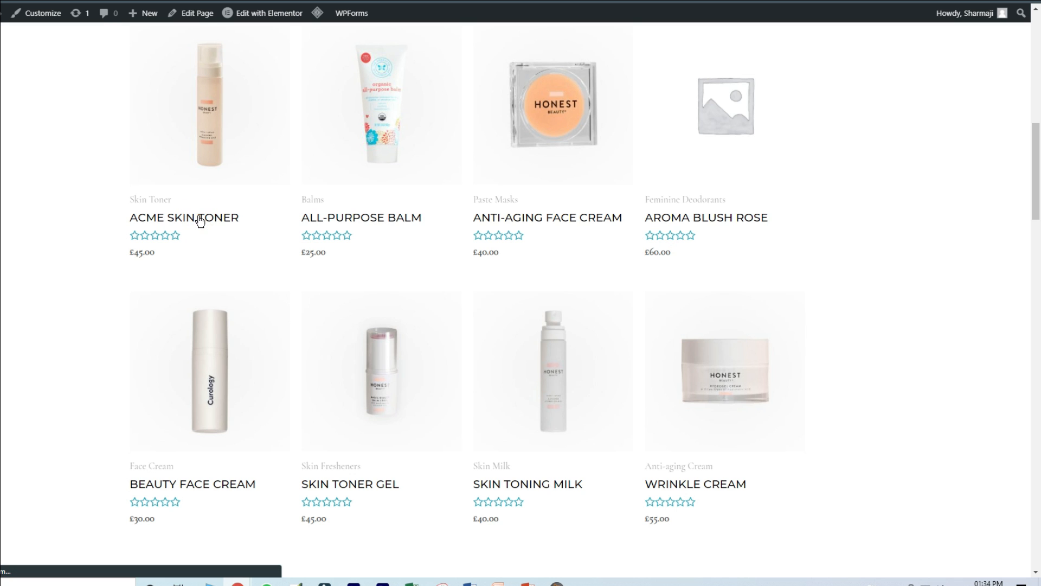
scroll(163, 262, "down", 3)
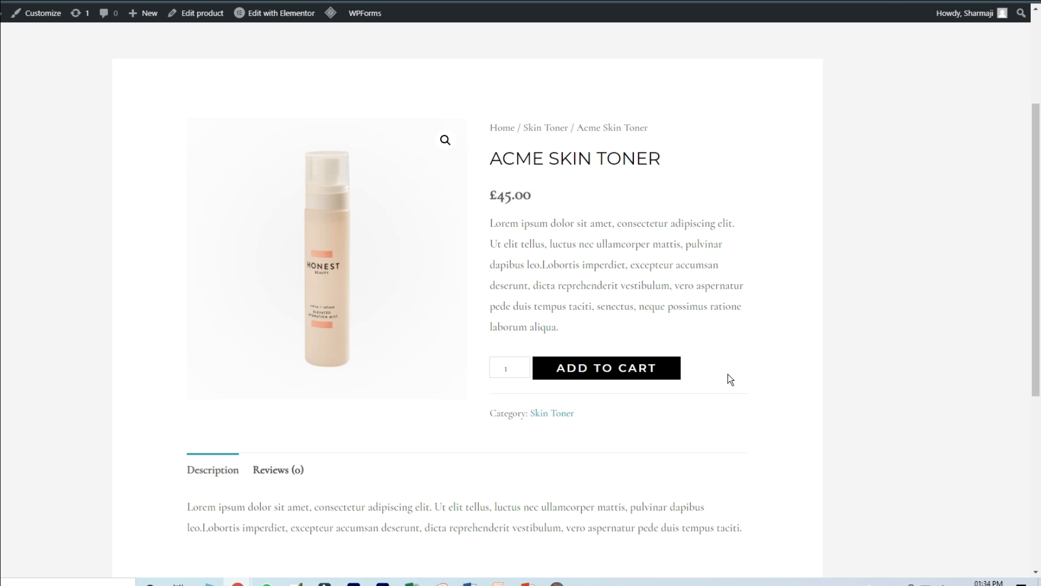
left_click(609, 372)
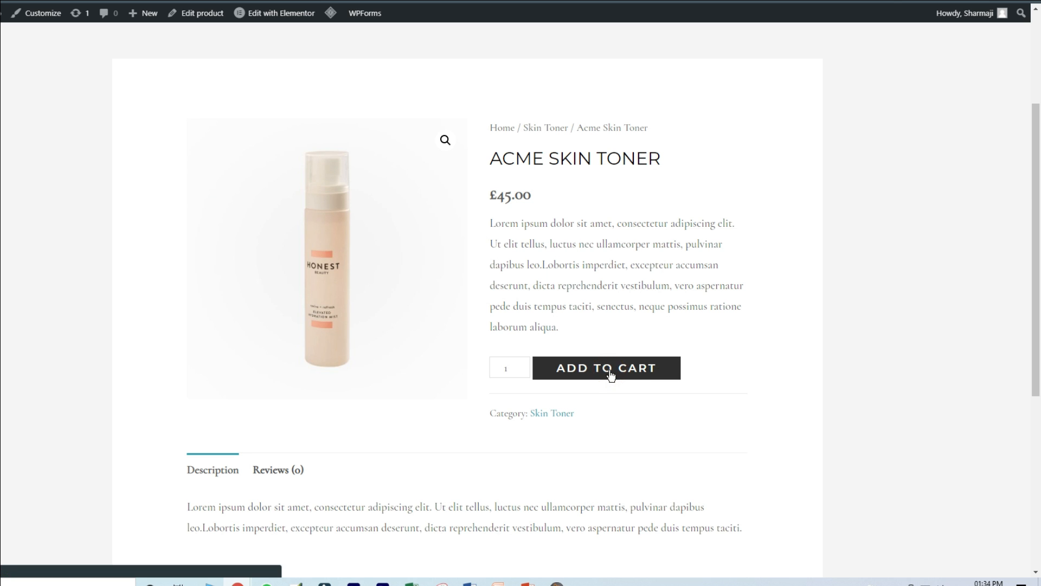
scroll(610, 375, "down", 3)
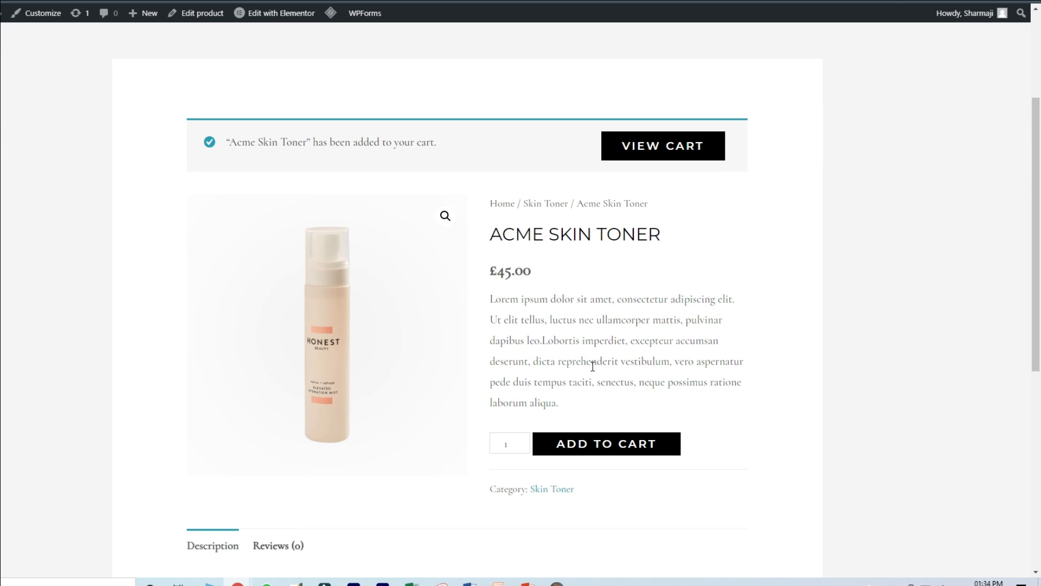
Step: View the cart, proceed to checkout, and review the billing form and order summary
left_click(663, 144)
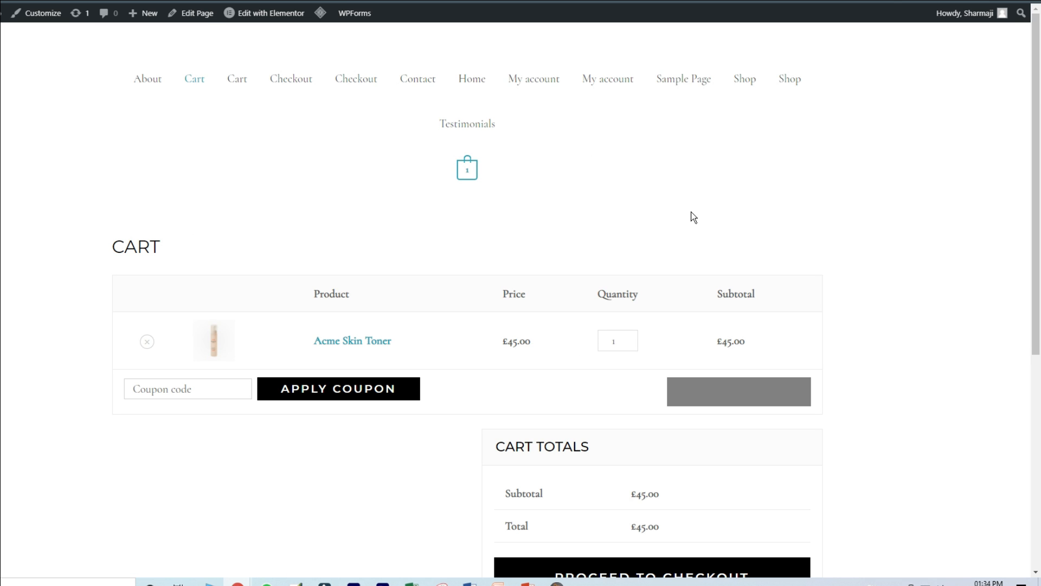
scroll(834, 277, "down", 1)
scroll(834, 279, "down", 2)
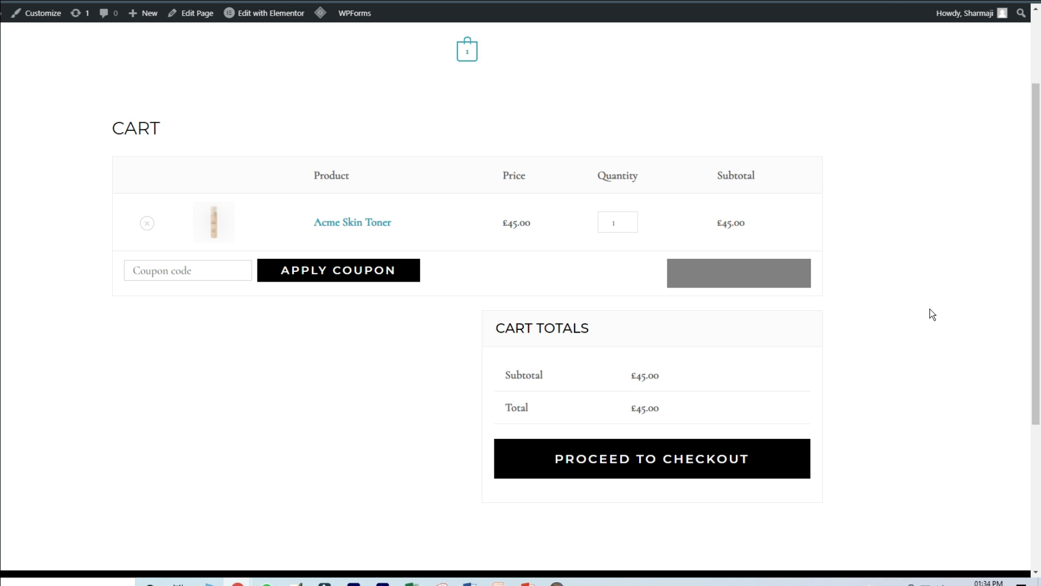
left_click(670, 460)
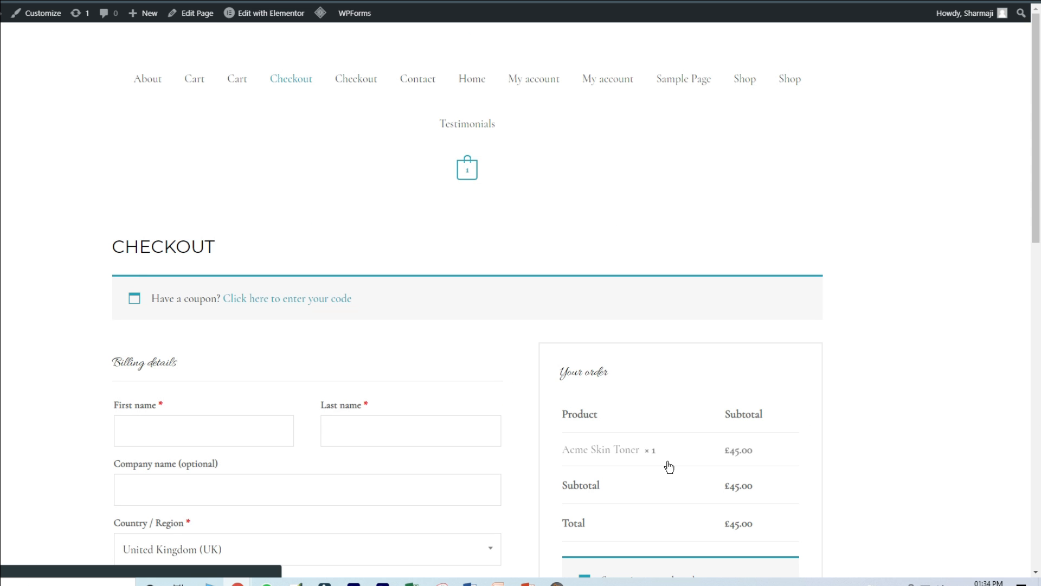
scroll(796, 435, "down", 4)
scroll(945, 460, "down", 2)
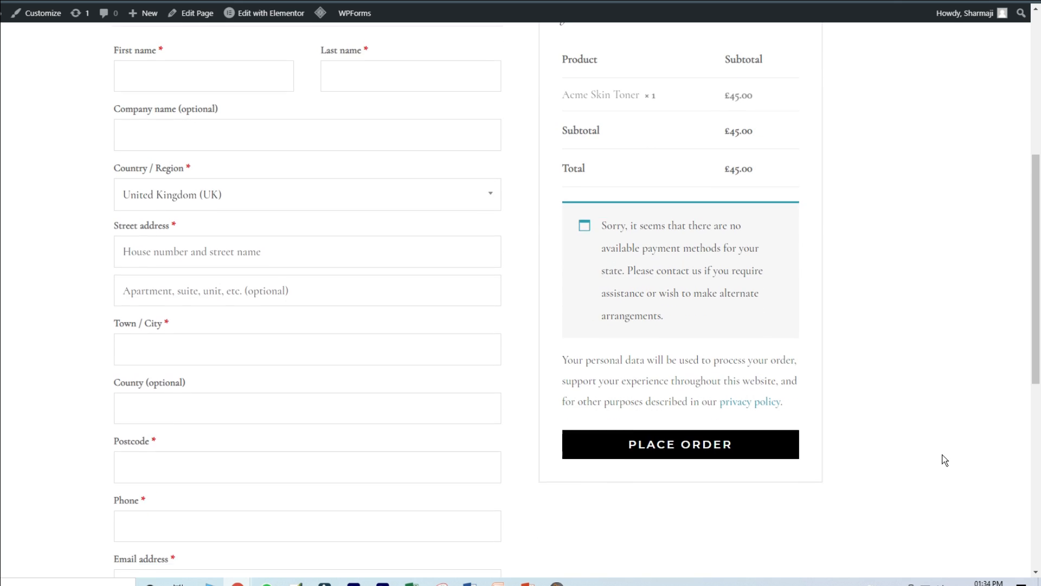
scroll(751, 344, "up", 4)
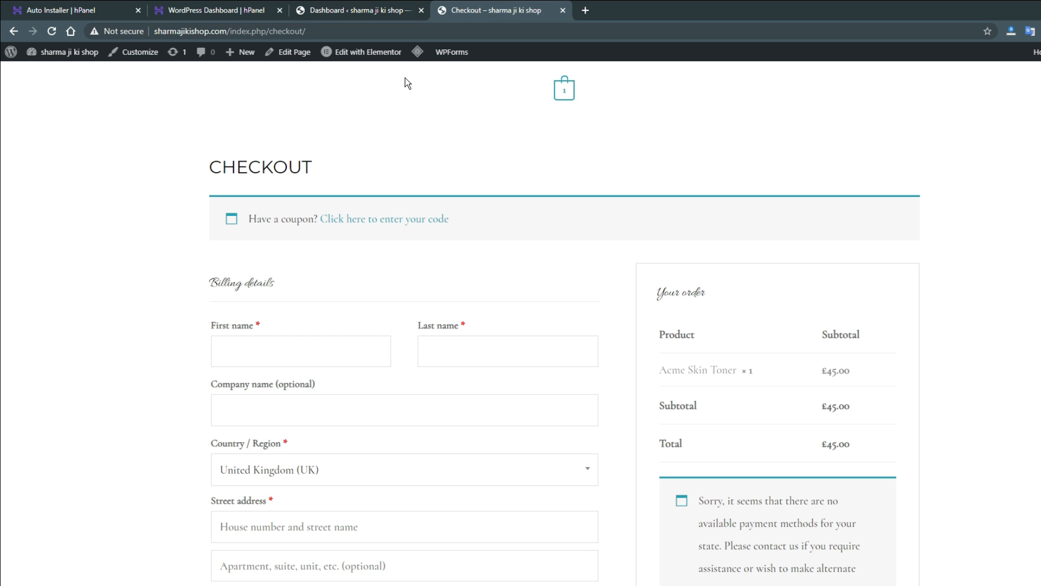
Step: Set the store currency to Indian rupee (₹) in WooCommerce's general settings and save the changes
left_click(358, 10)
mouse_move(65, 239)
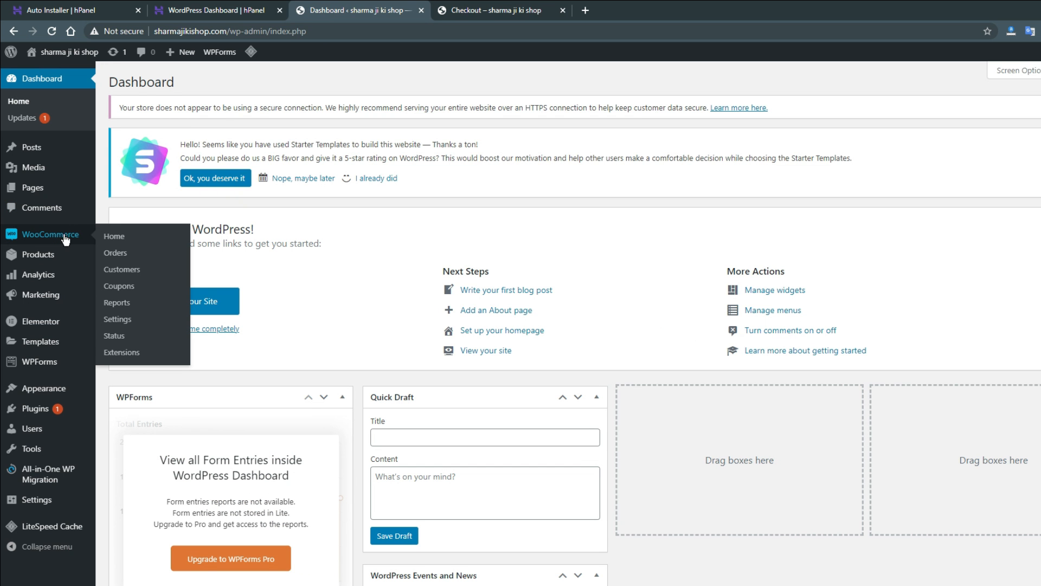
left_click(118, 319)
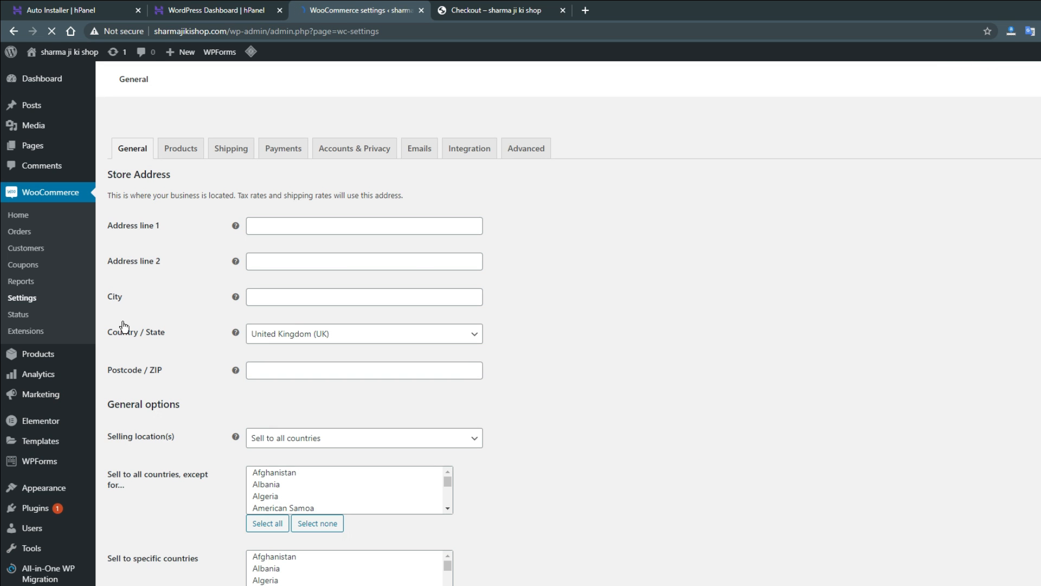
scroll(218, 379, "down", 5)
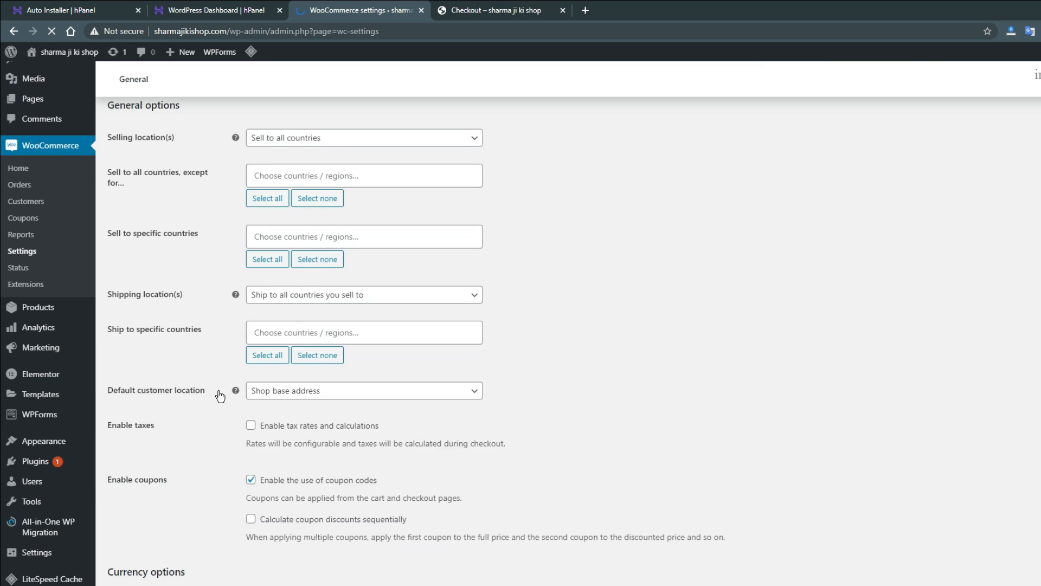
scroll(219, 396, "down", 3)
scroll(219, 396, "up", 3)
scroll(220, 397, "down", 4)
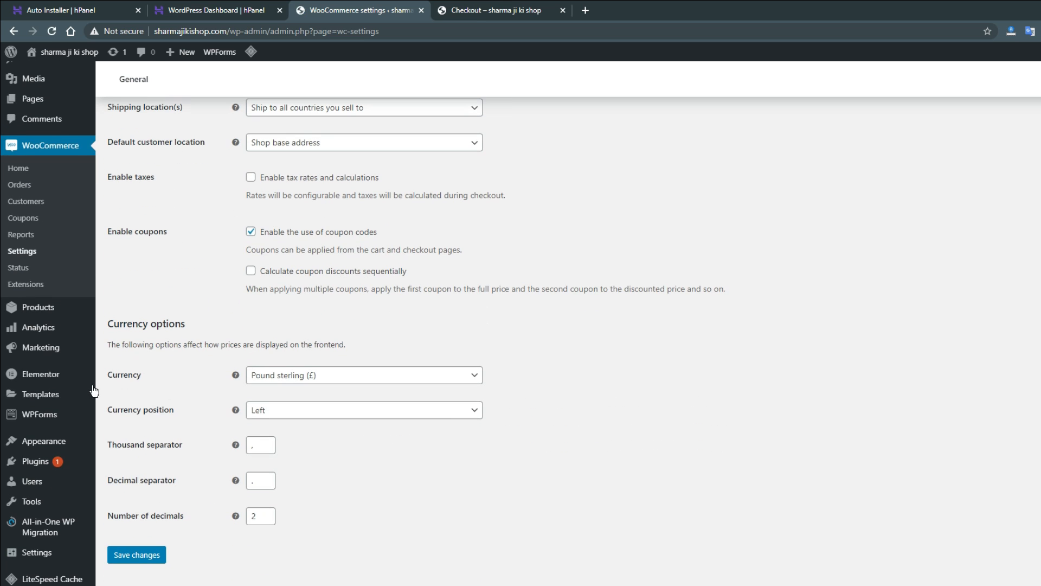
left_click(385, 384)
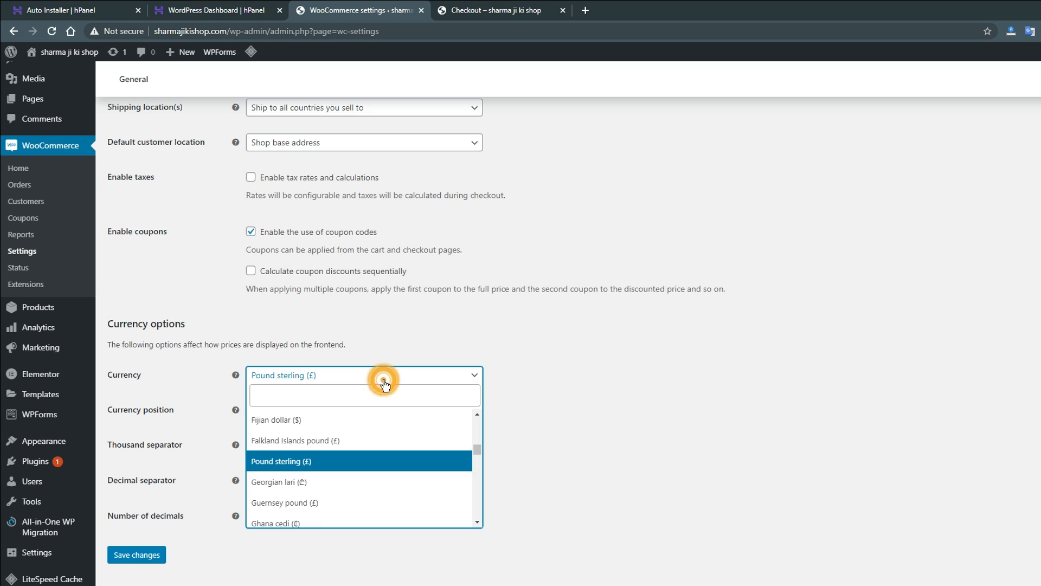
type("india")
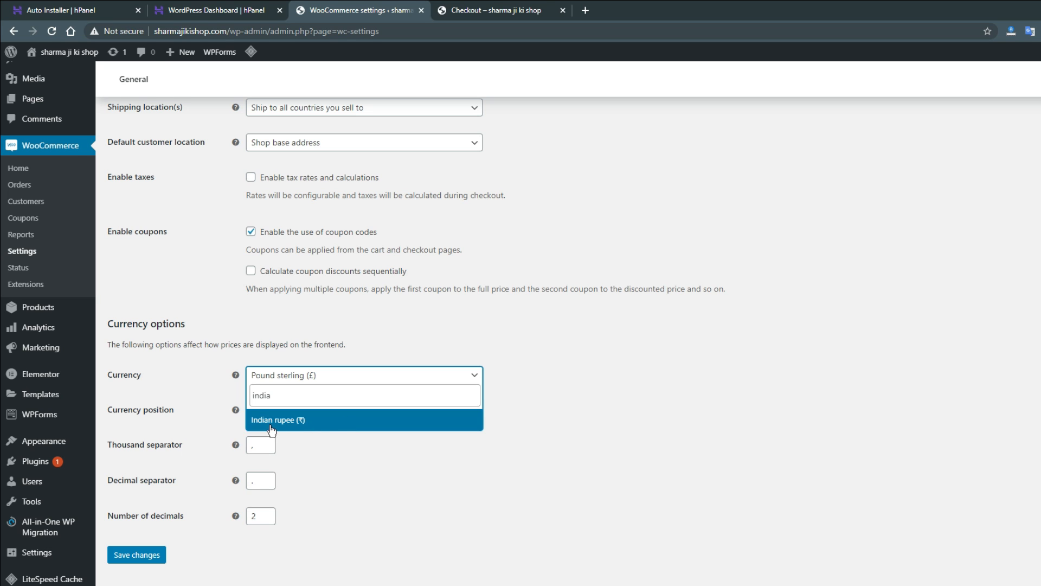
left_click(318, 426)
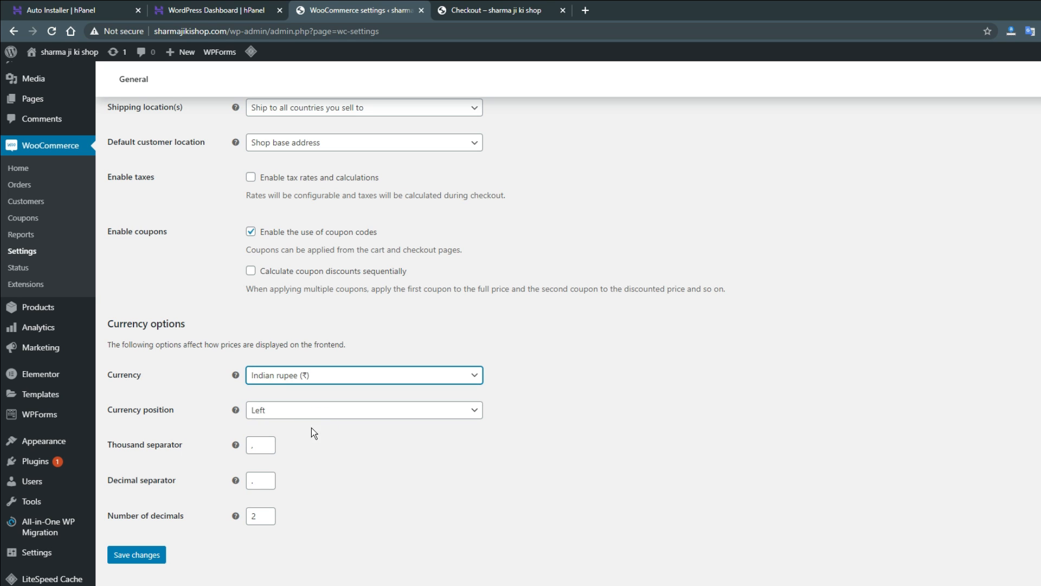
left_click(140, 554)
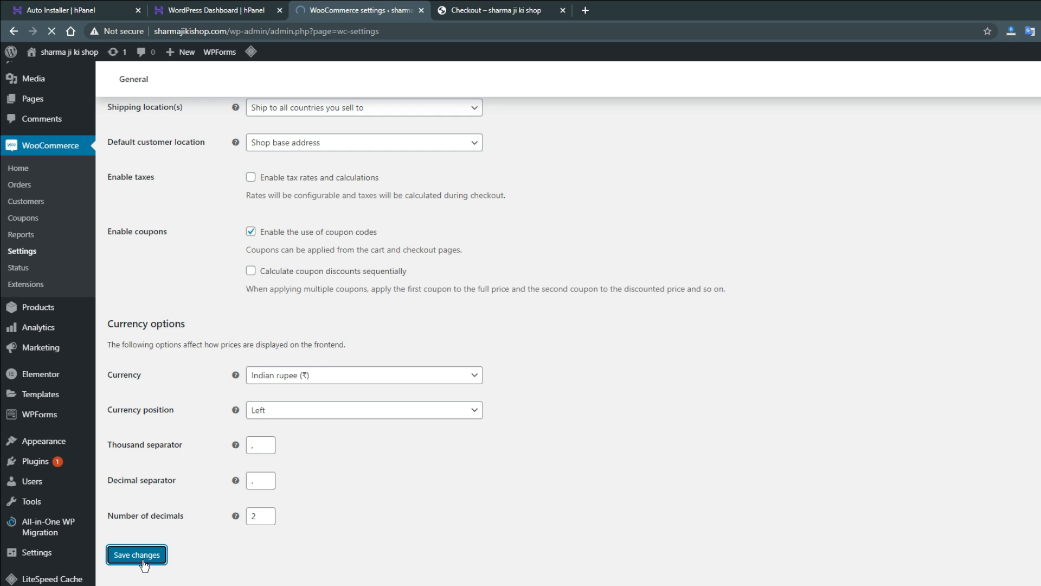
Step: Reload the checkout page to check the prices' currency, and browse the public Shop page's product listing
left_click(497, 10)
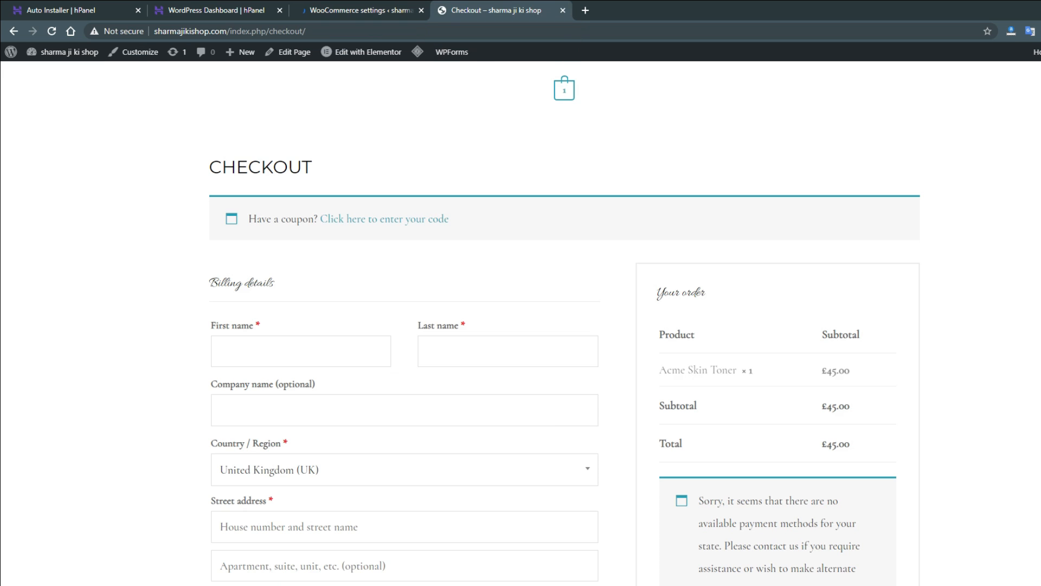
left_click(51, 31)
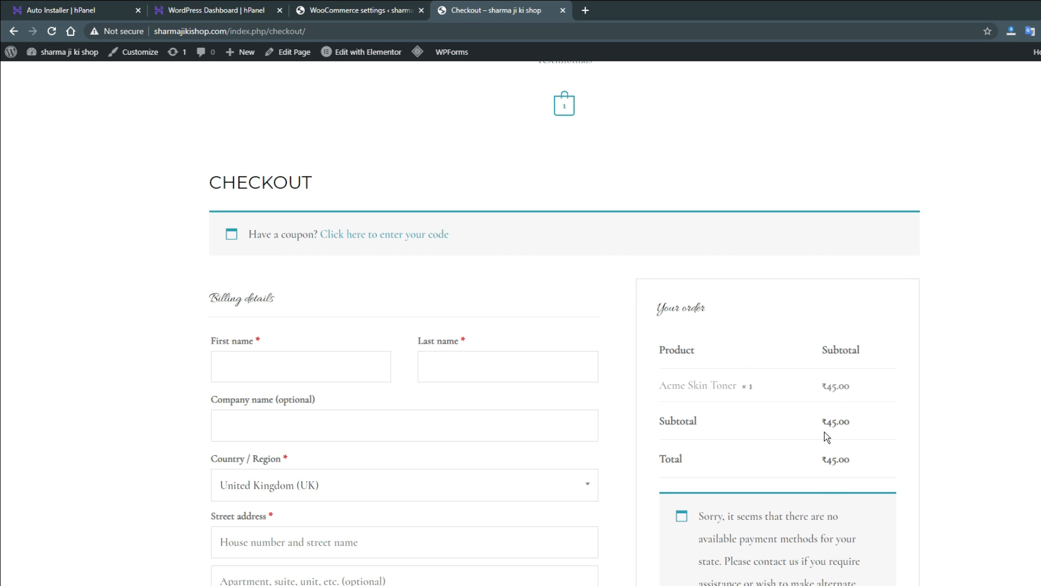
scroll(823, 480, "down", 2)
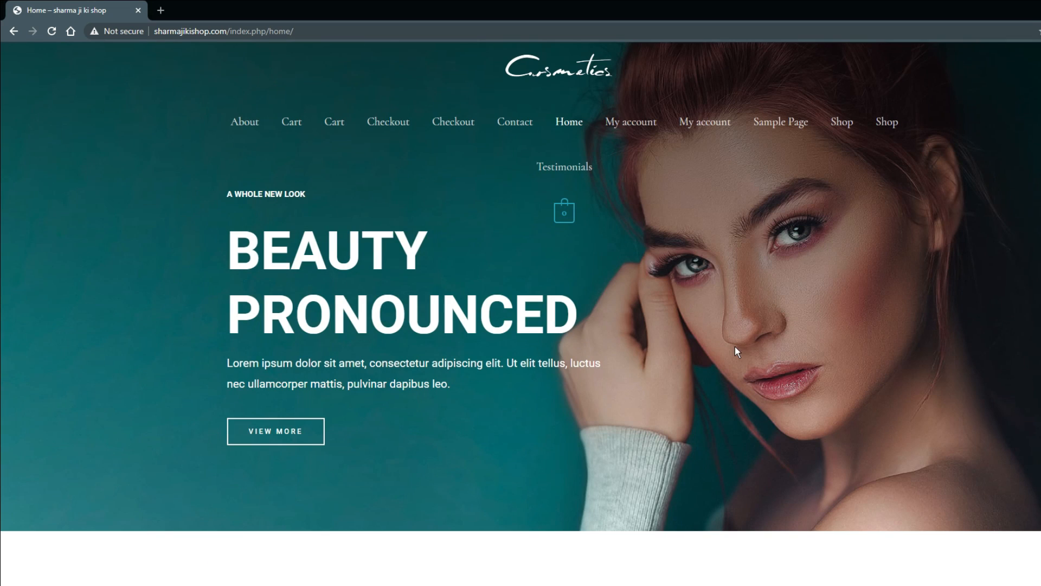
left_click(841, 123)
scroll(949, 315, "down", 5)
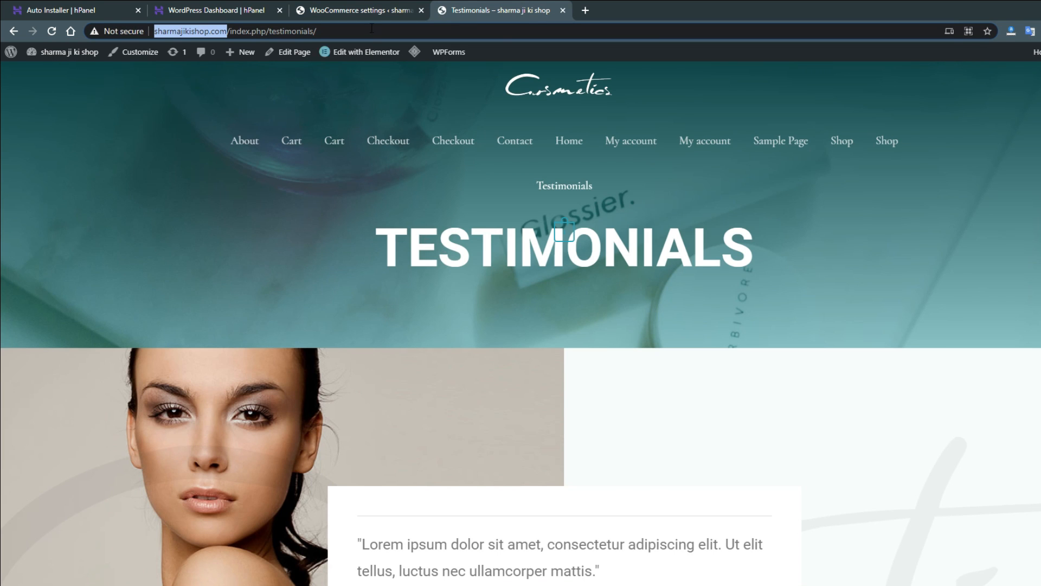
Step: Select all the demo products in the WooCommerce product list and move them to the trash
left_click(363, 13)
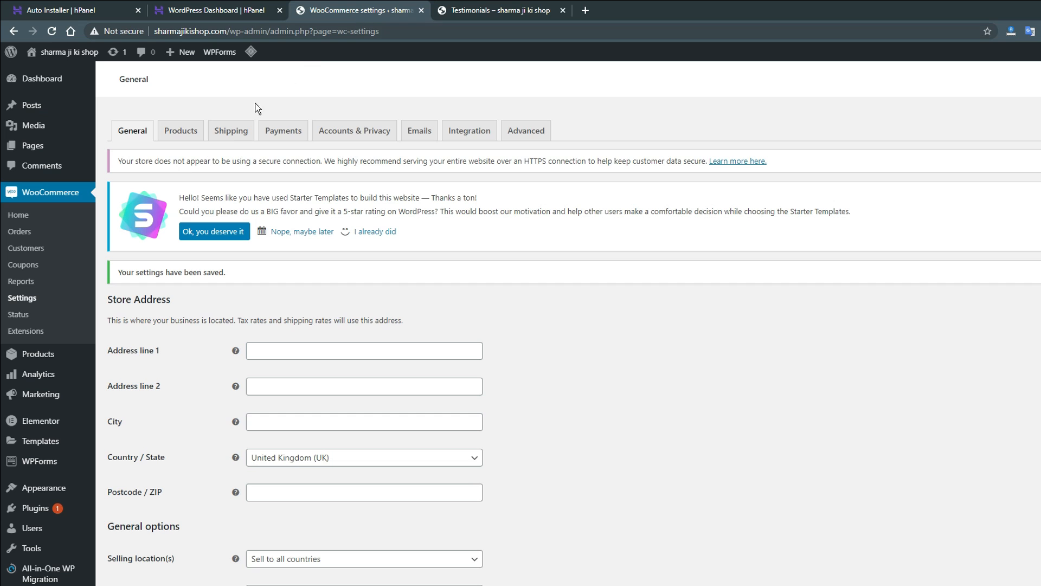
mouse_move(56, 358)
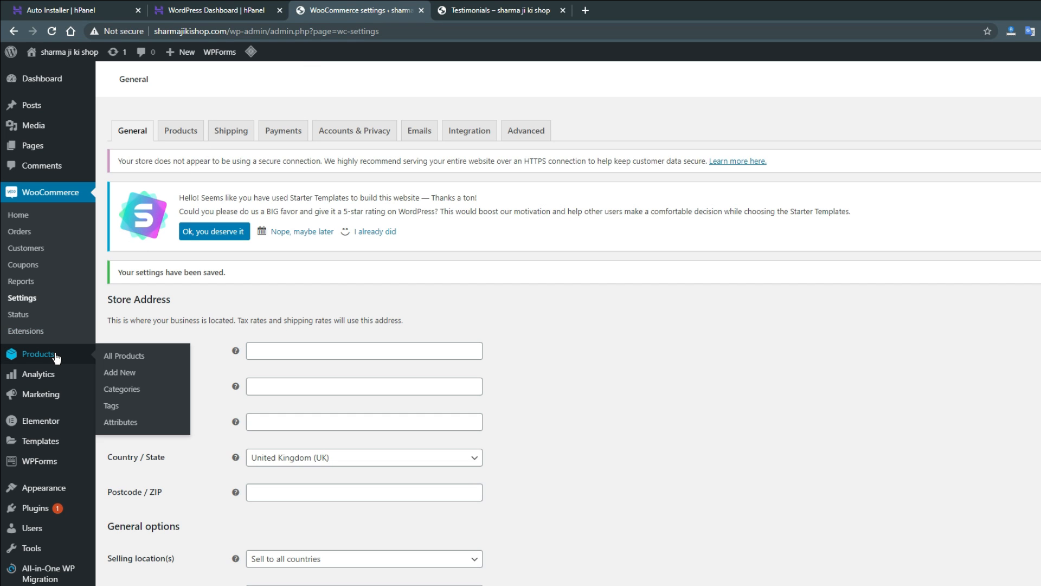
left_click(140, 361)
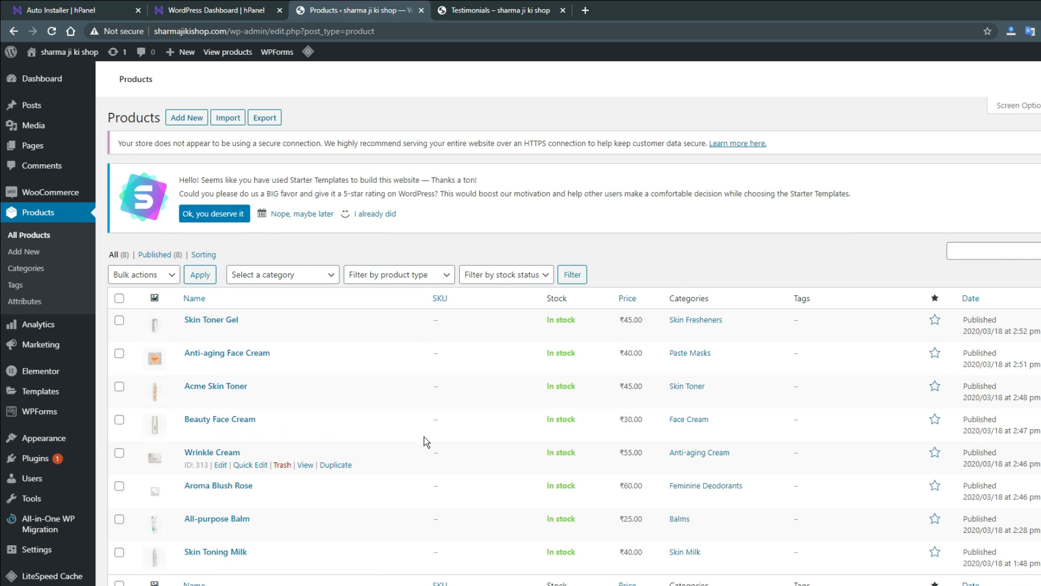
scroll(424, 437, "down", 2)
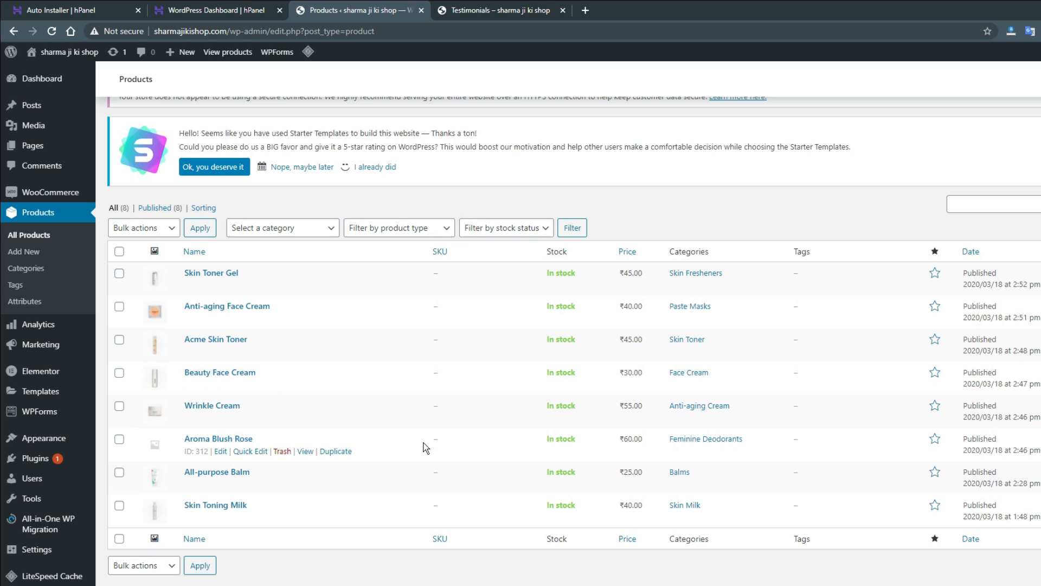
left_click(119, 251)
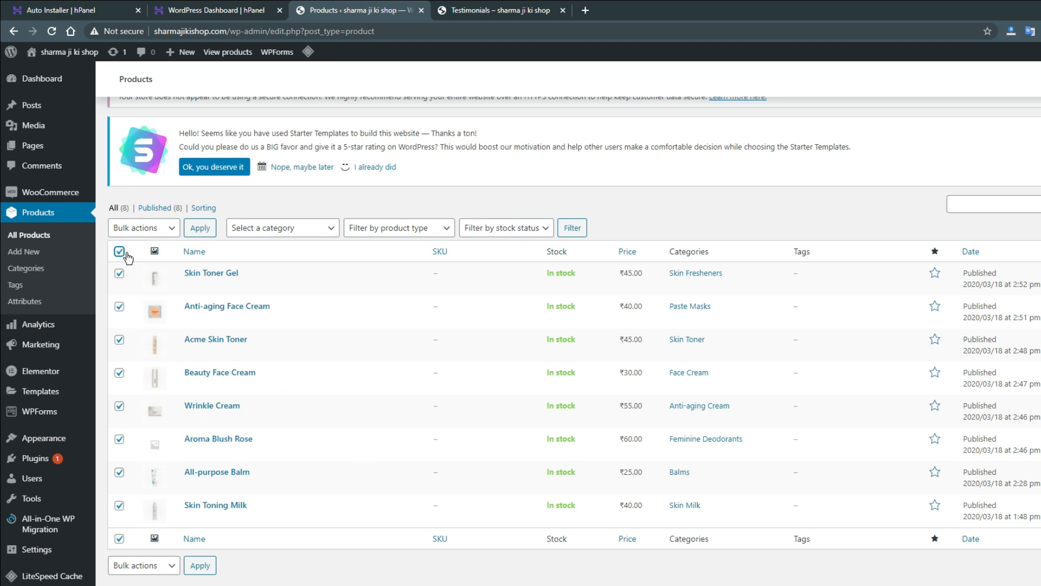
left_click(172, 228)
left_click(160, 268)
left_click(197, 233)
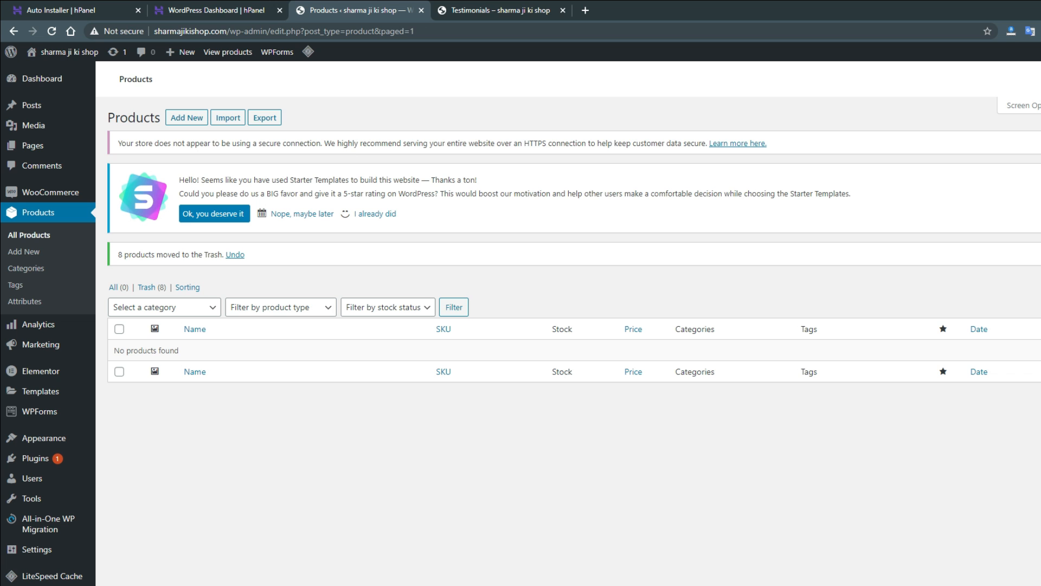
Step: Reload the public Shop page to check its product listing, and return to the product administration
mouse_move(441, 577)
left_click(450, 542)
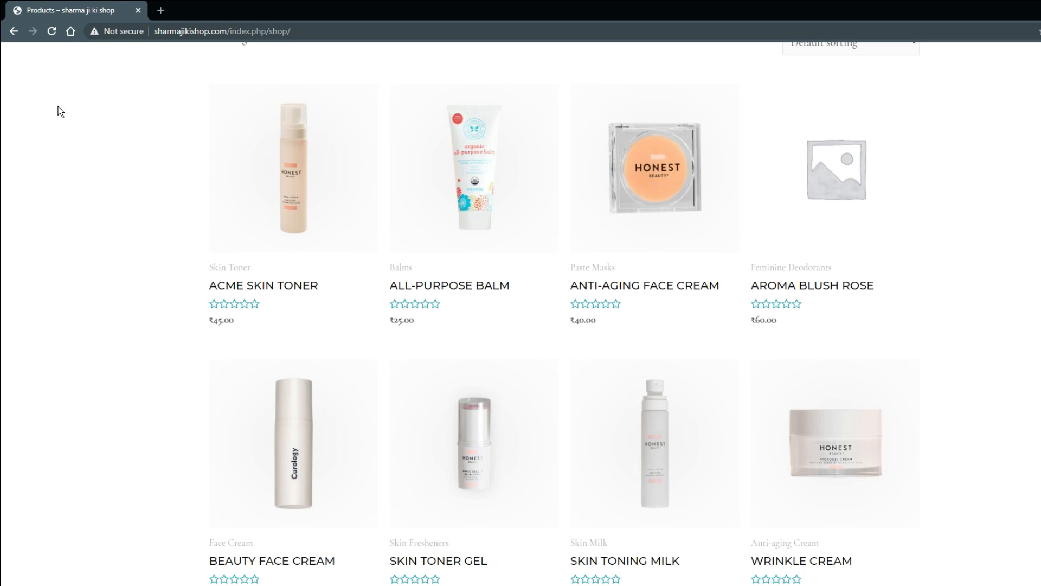
left_click(52, 31)
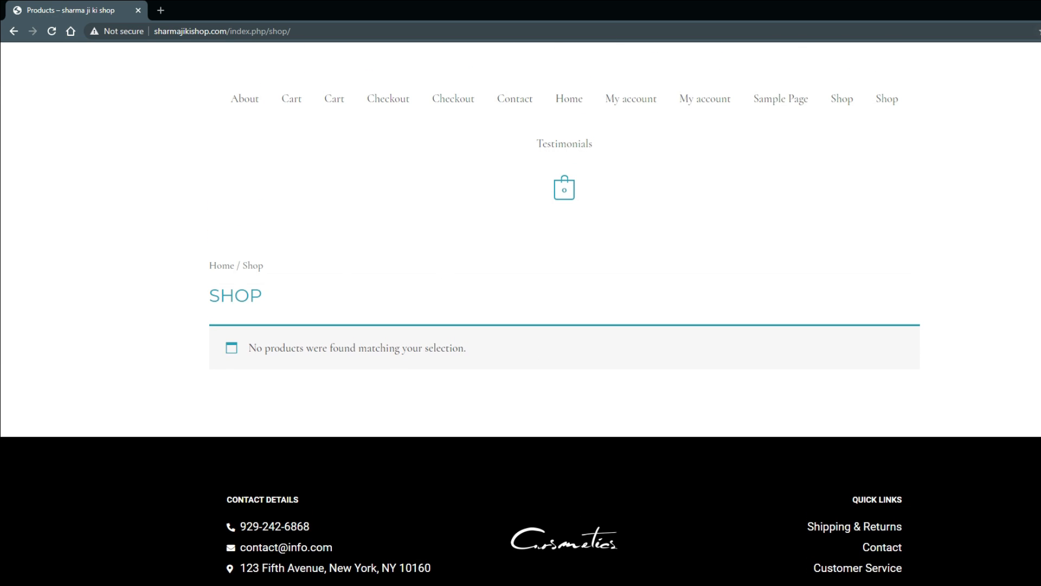
left_click(1040, 8)
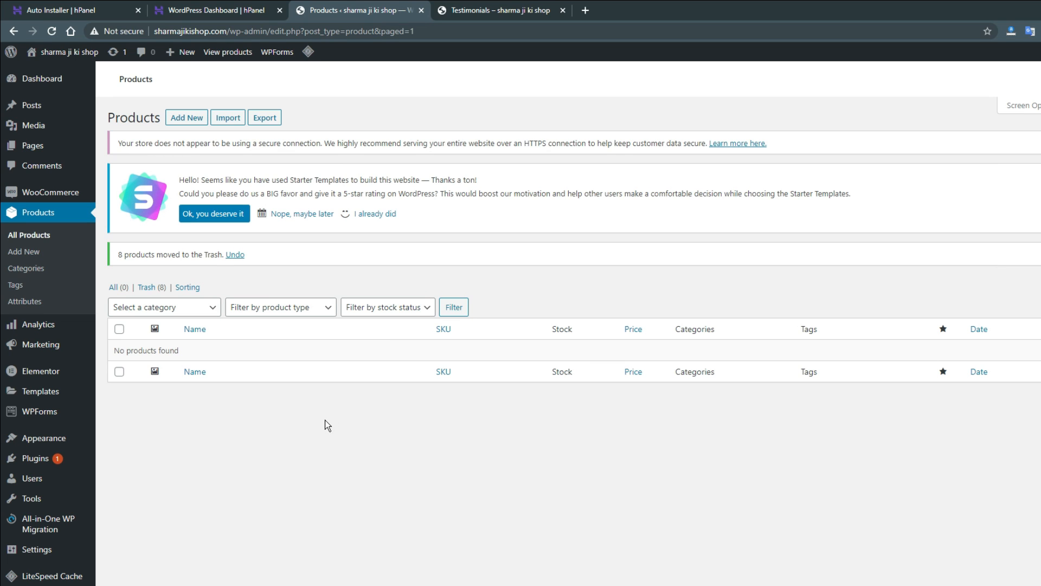
Step: Start a new product named USB Mouse with a regular price of ₹300 and a sale price of ₹225
left_click(185, 120)
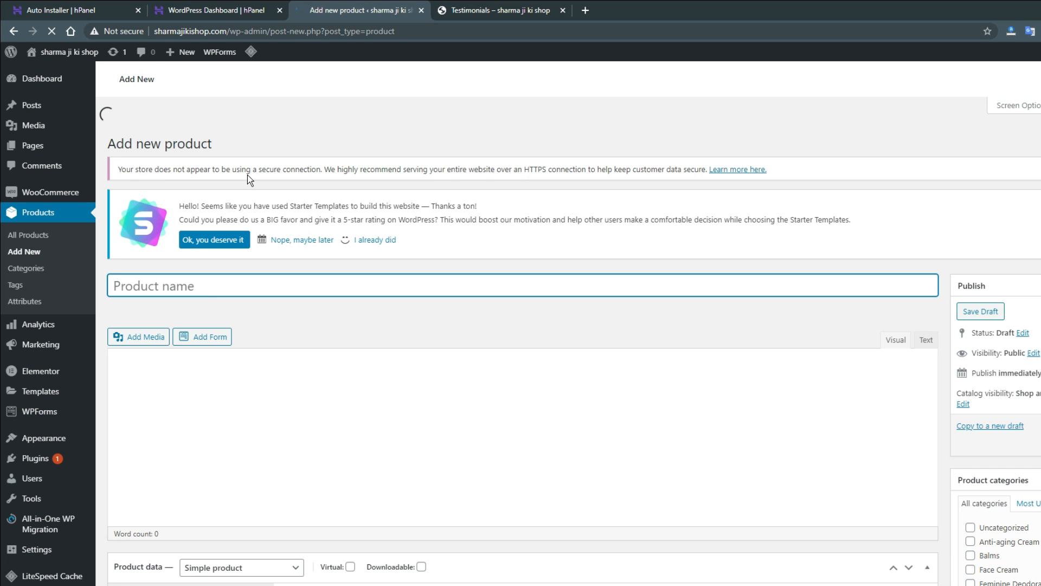
scroll(203, 248, "down", 2)
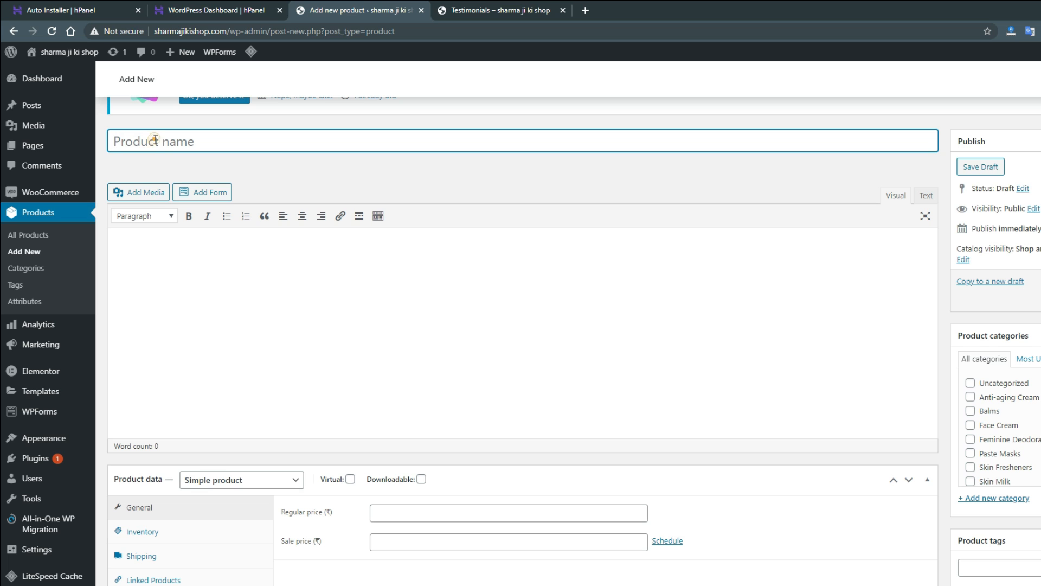
type("USB Mouse")
scroll(404, 505, "down", 2)
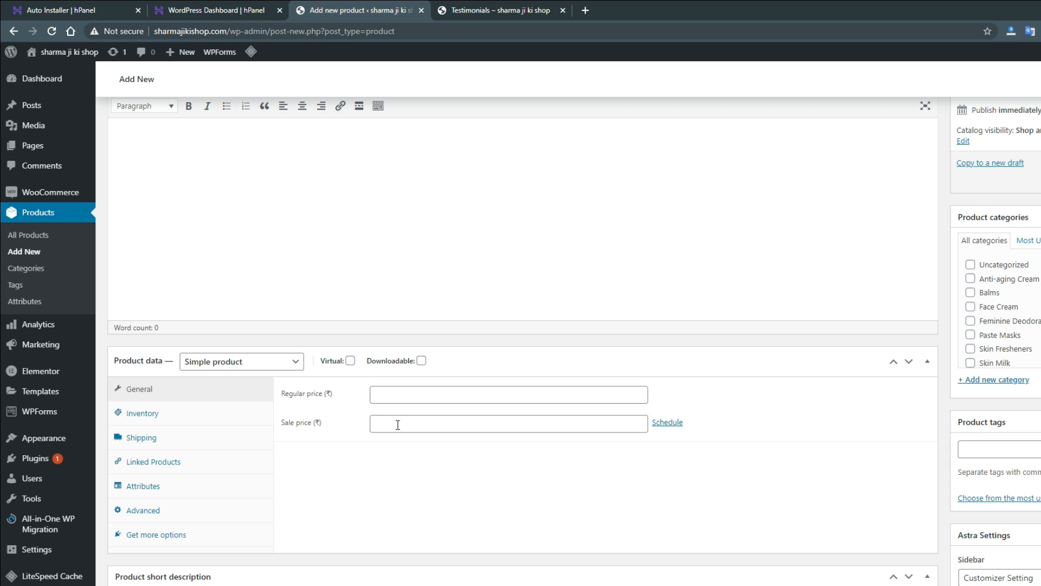
left_click(399, 392)
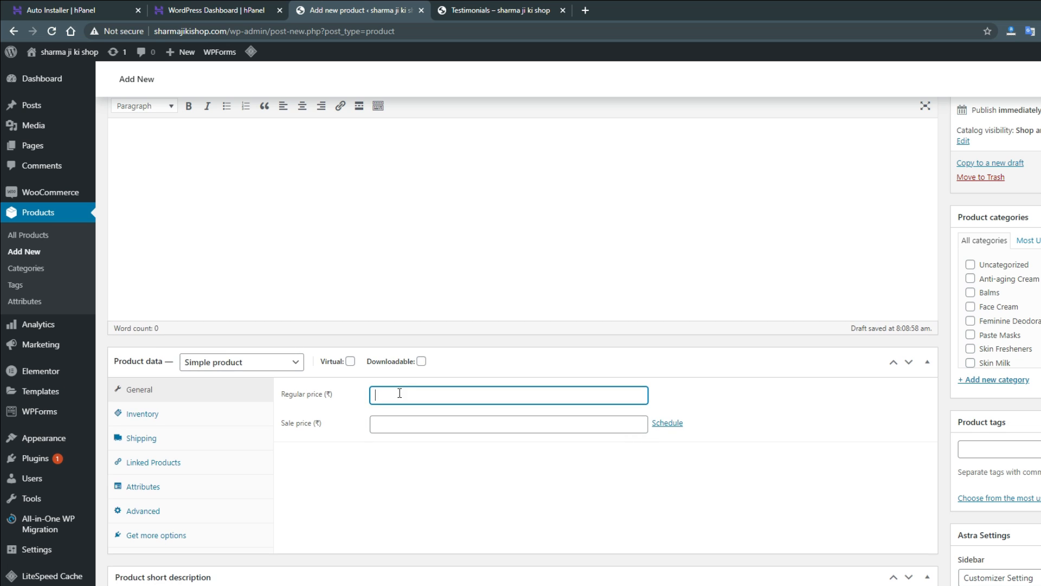
type("300")
left_click(399, 428)
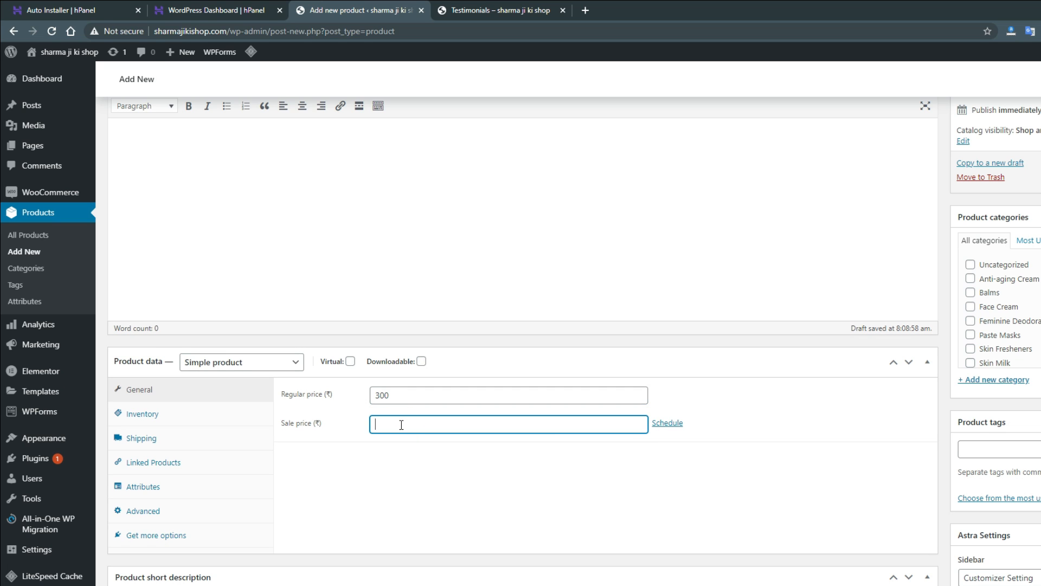
type("225")
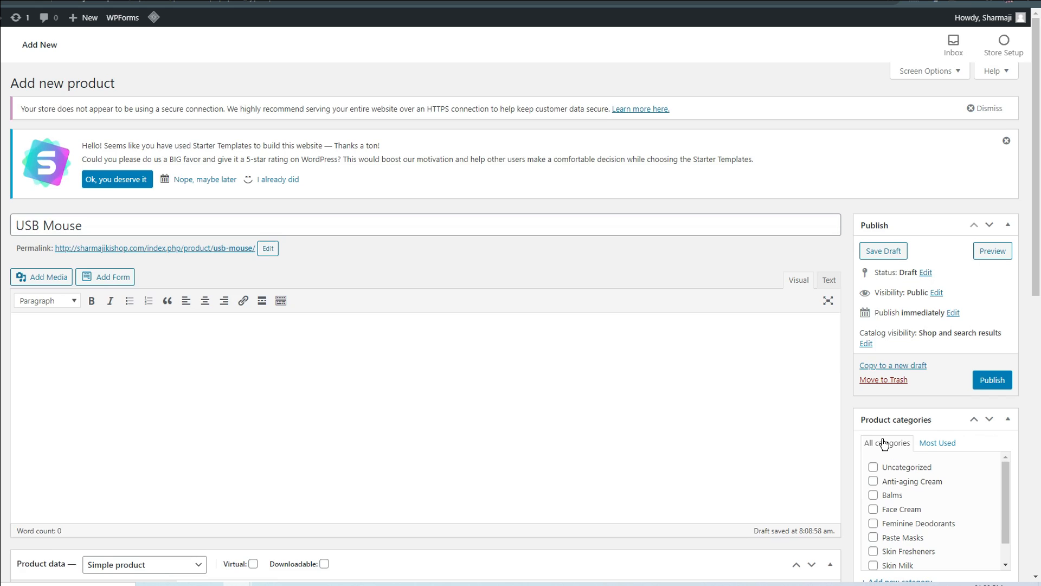
Step: Upload the Microsoft mouse picture from the Desktop folder and set it as the product image
scroll(882, 440, "down", 10)
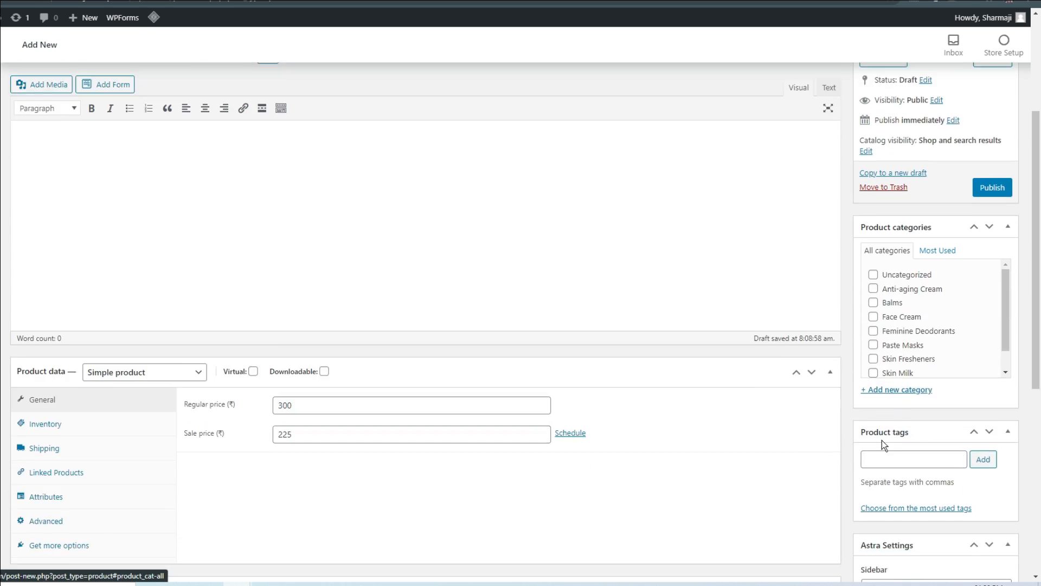
scroll(880, 455, "down", 1)
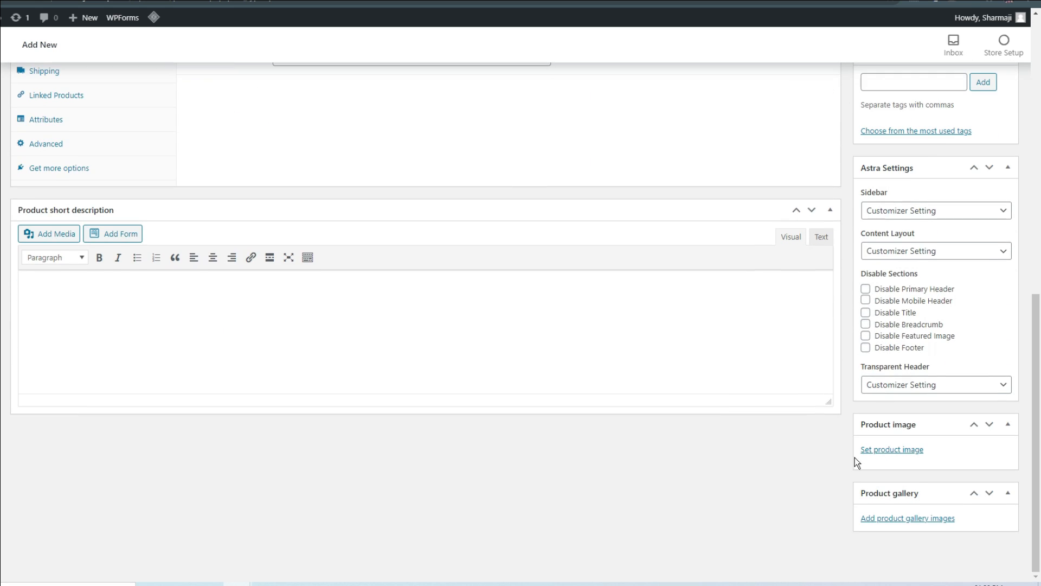
left_click(893, 450)
left_click(487, 277)
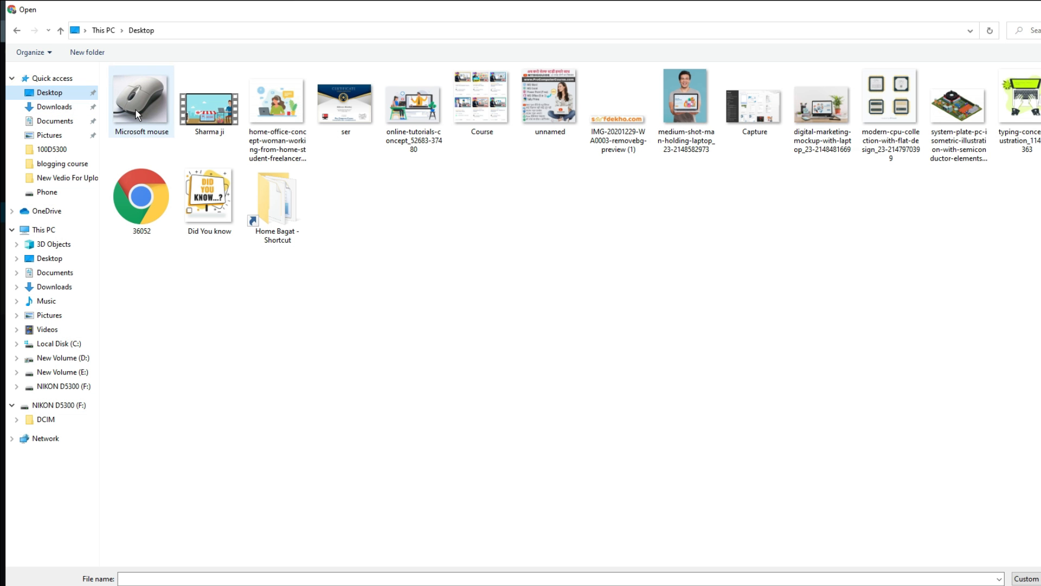
left_click(136, 110)
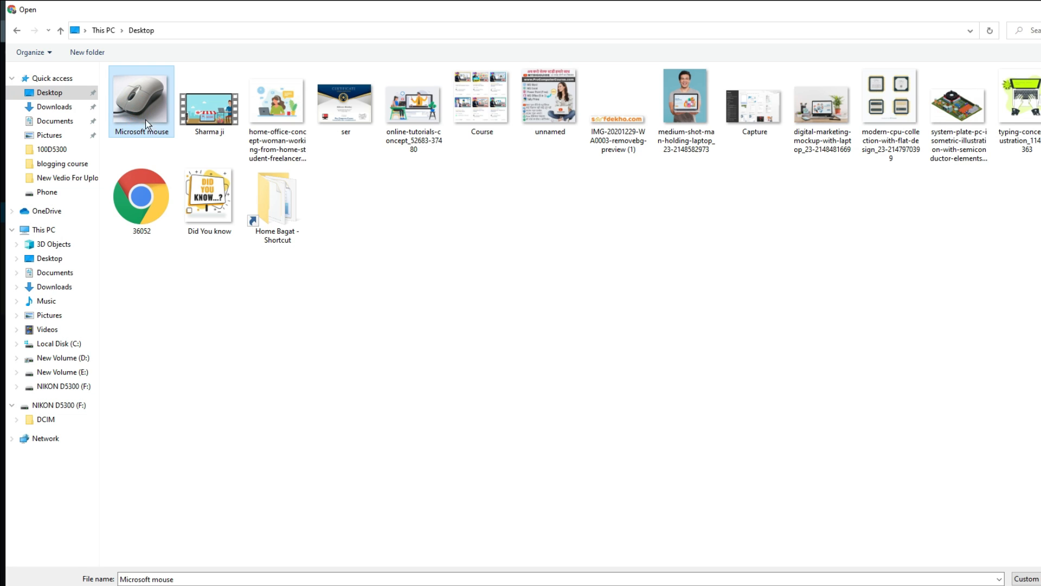
left_click(991, 566)
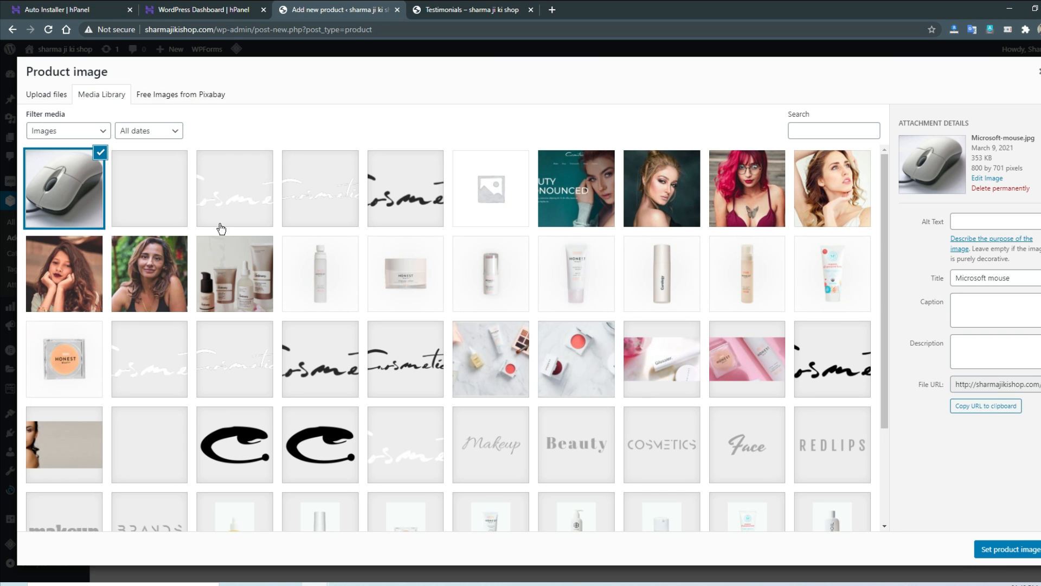
left_click(1015, 556)
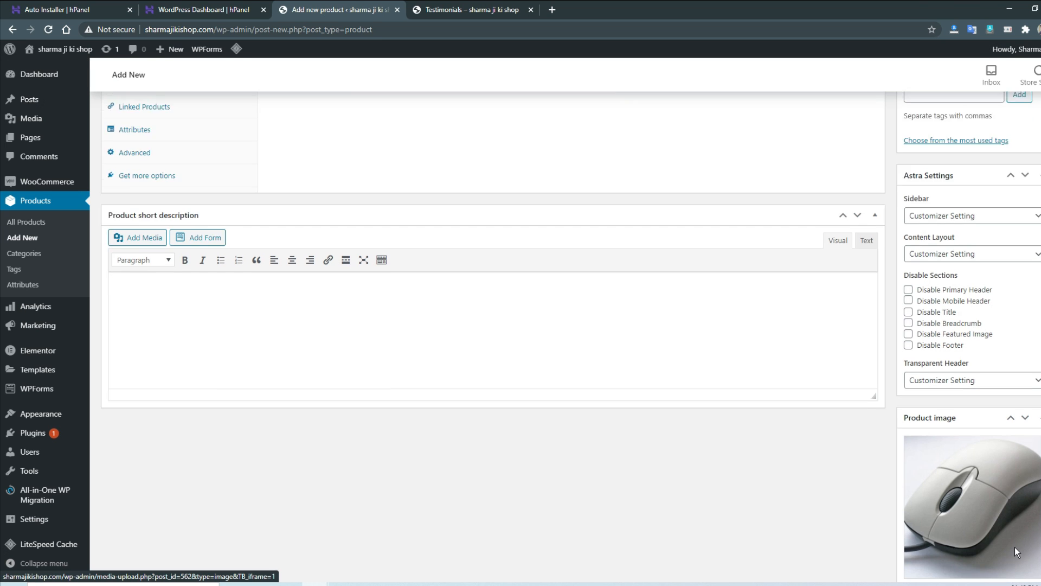
Step: Publish the USB Mouse product
scroll(1014, 547, "down", 3)
scroll(960, 407, "up", 2)
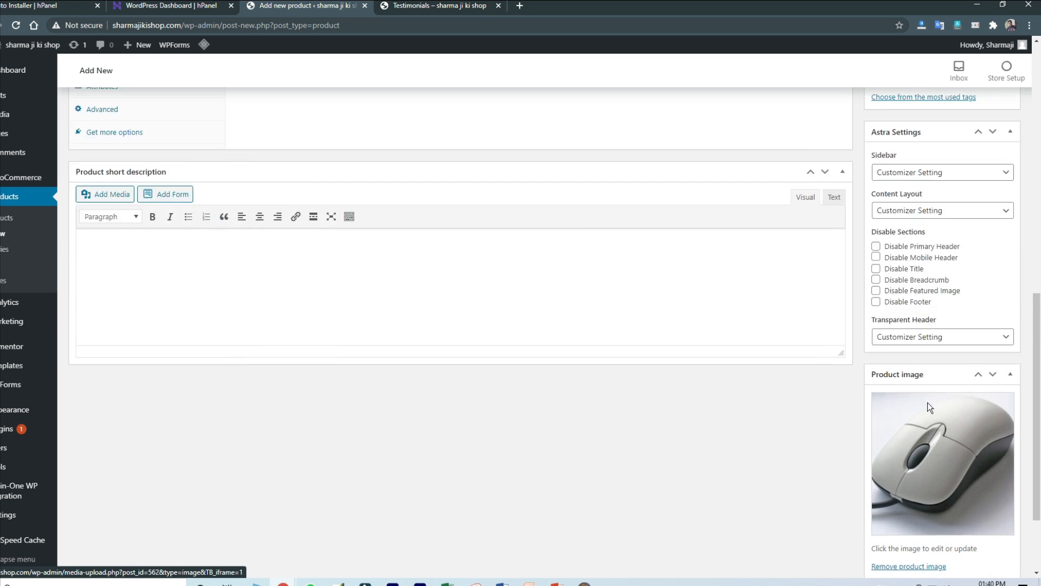
scroll(927, 402, "up", 6)
left_click(996, 388)
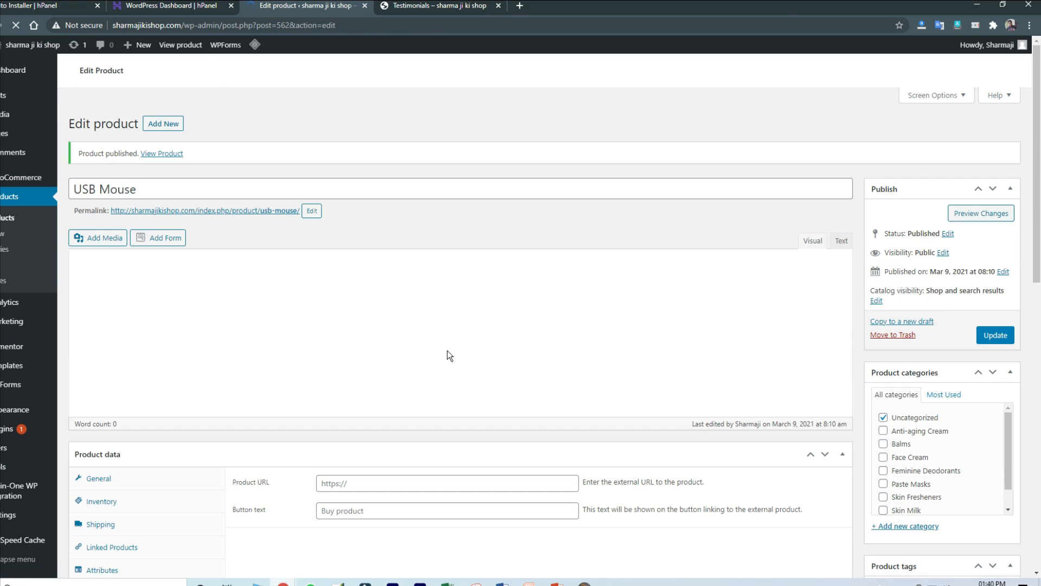
scroll(621, 428, "down", 3)
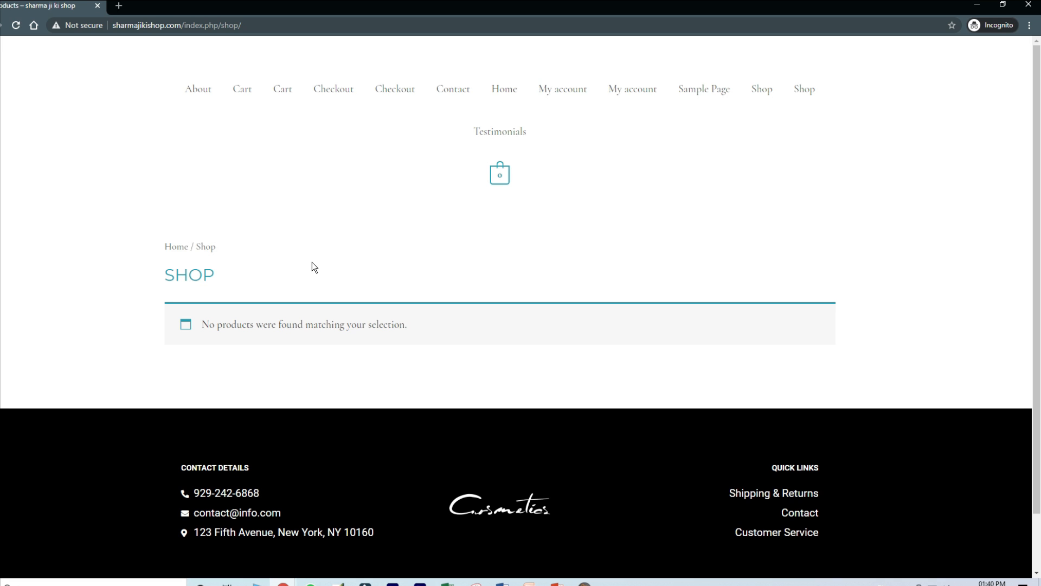
Step: Reload the public Shop page, check its product listing, and open the USB Mouse product page
left_click(16, 25)
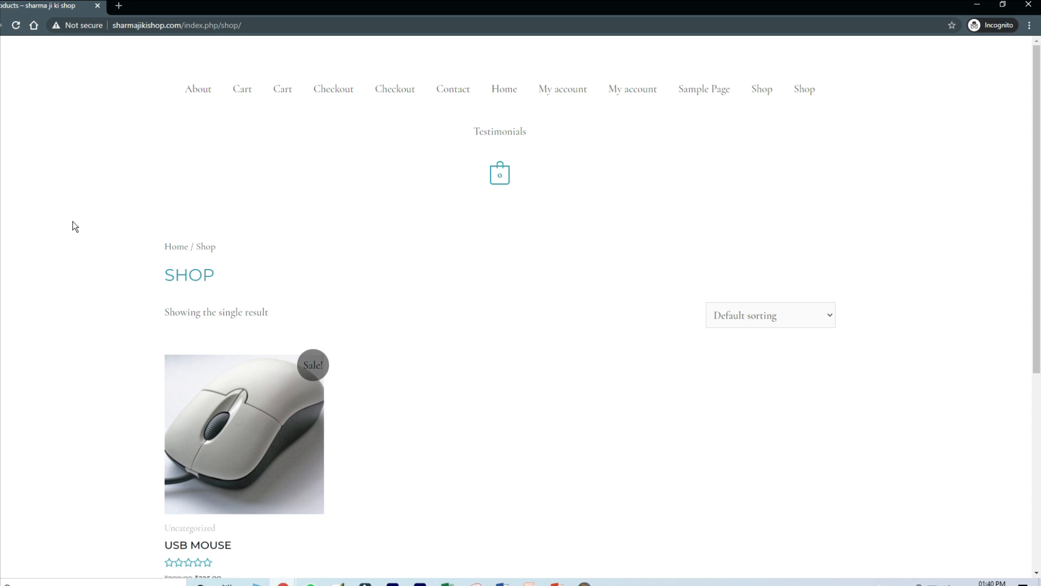
scroll(74, 226, "down", 4)
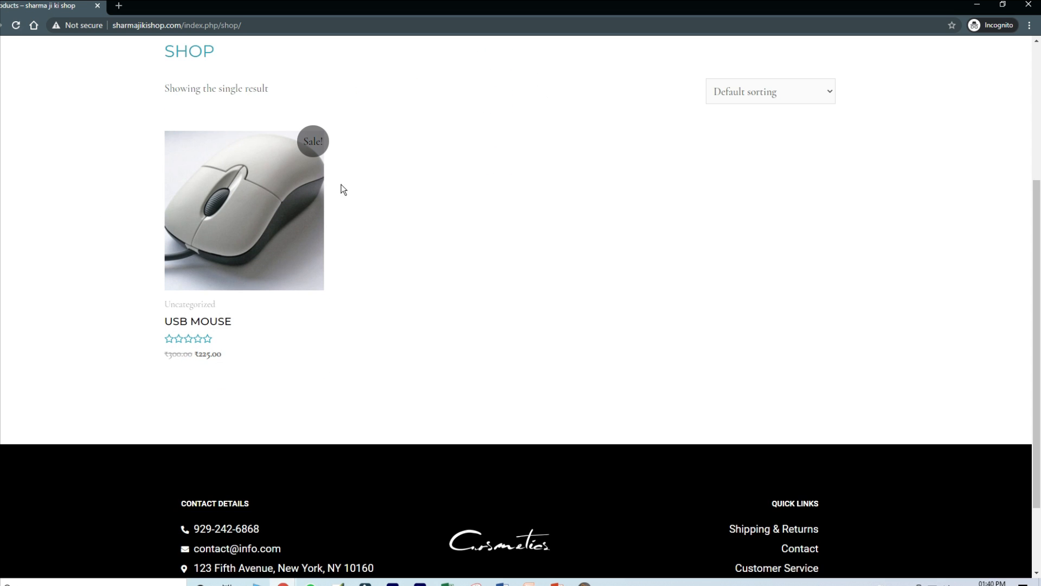
scroll(441, 273, "up", 1)
left_click(293, 281)
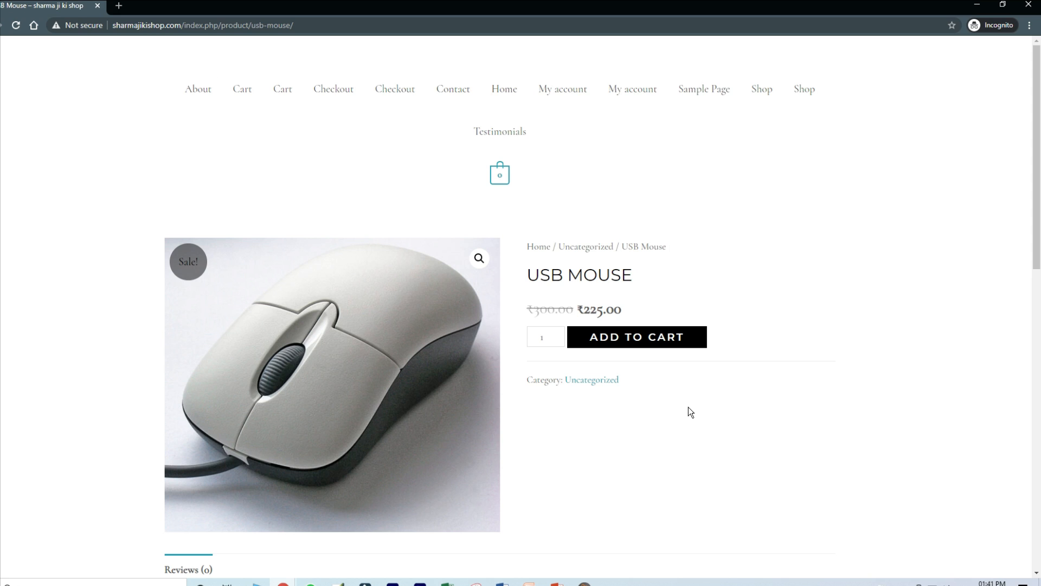
Step: Add one USB Mouse to the cart from its product page, and go back through the Shop page to the product administration
left_click_drag(574, 314, 525, 312)
left_click(525, 312)
left_click(620, 347)
scroll(763, 376, "down", 3)
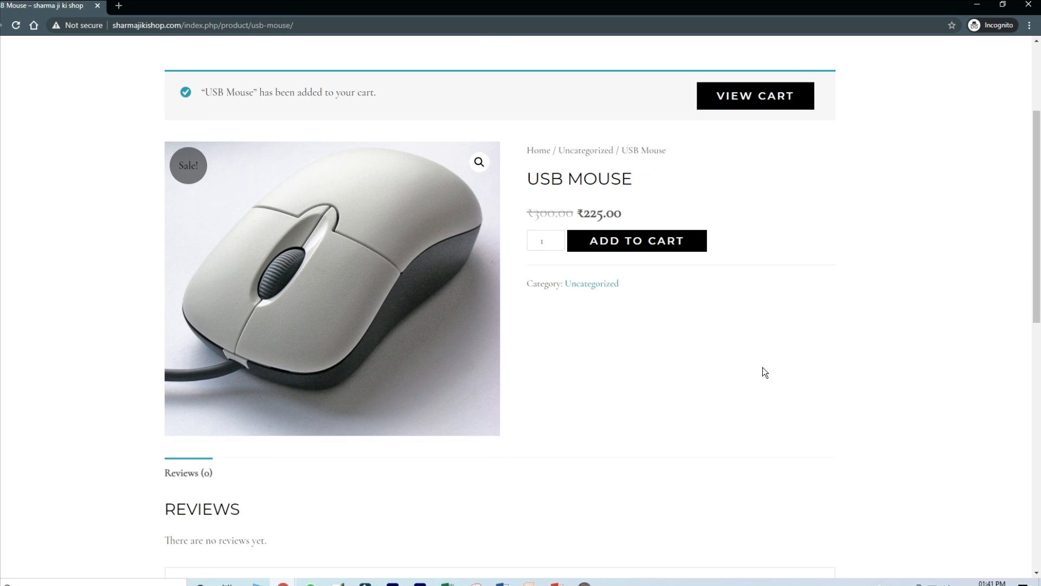
scroll(763, 368, "up", 3)
key("alt+Left")
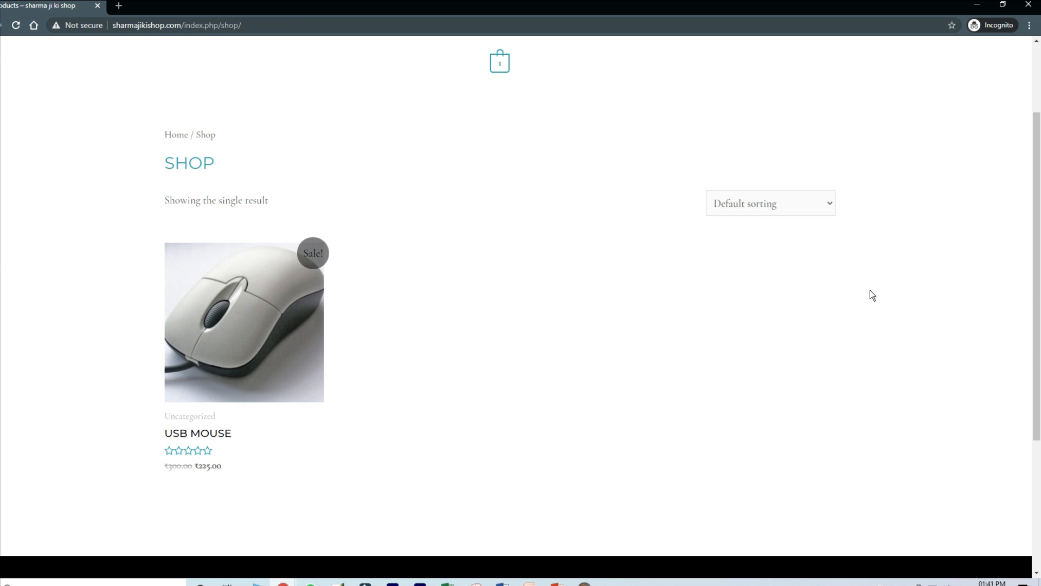
key("alt+Tab")
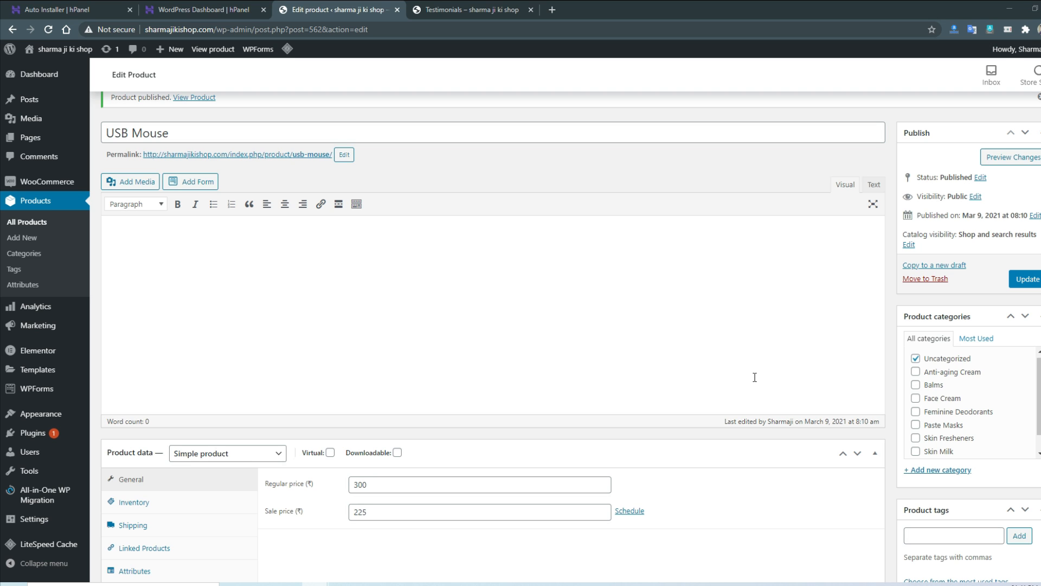
Step: Find Instamojo through a Google search in a new browser window and sign up for a business account with Google
key("ctrl+n")
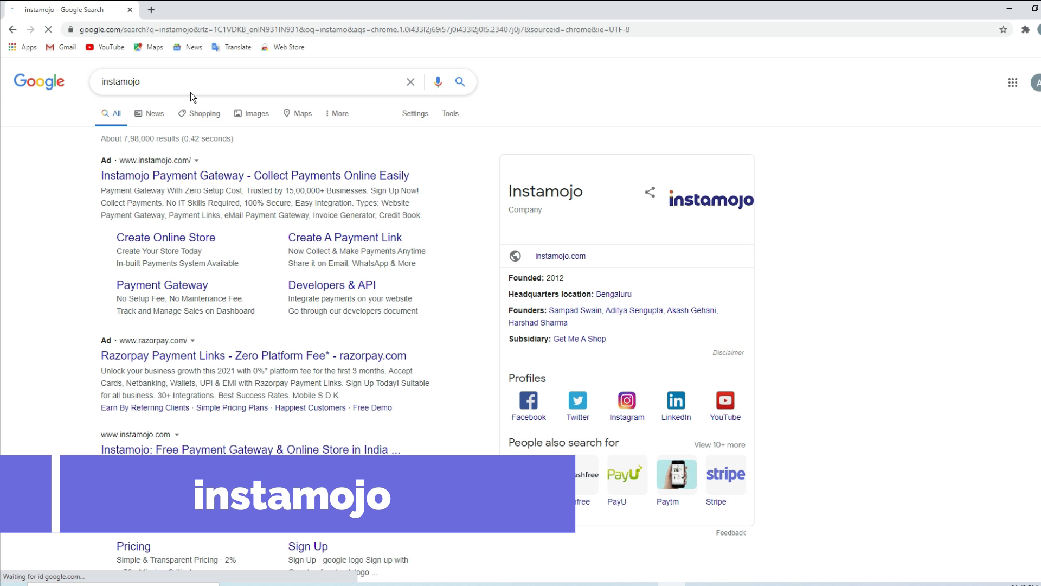
left_click(198, 176)
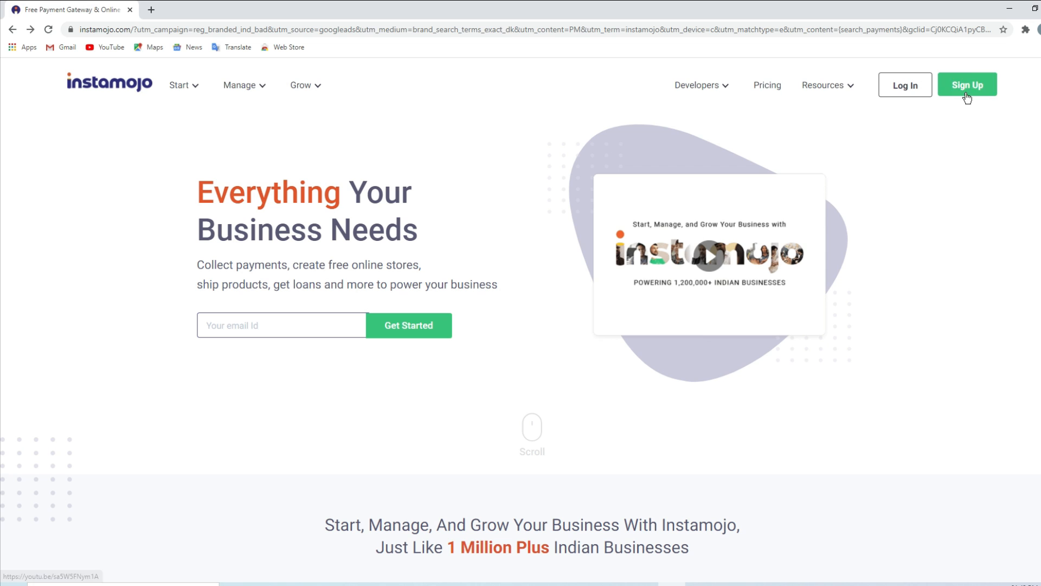
left_click(966, 91)
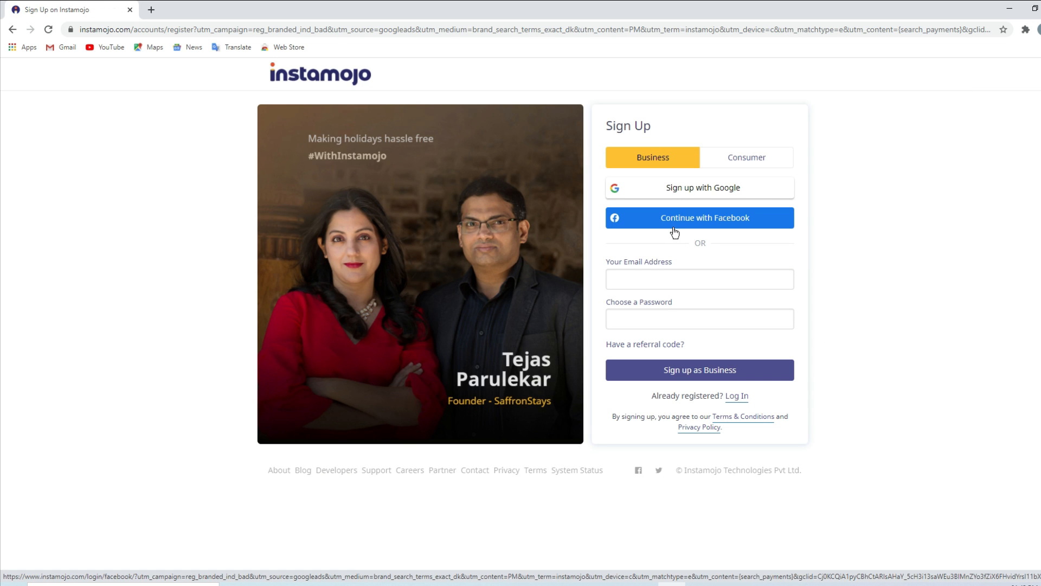
left_click(712, 194)
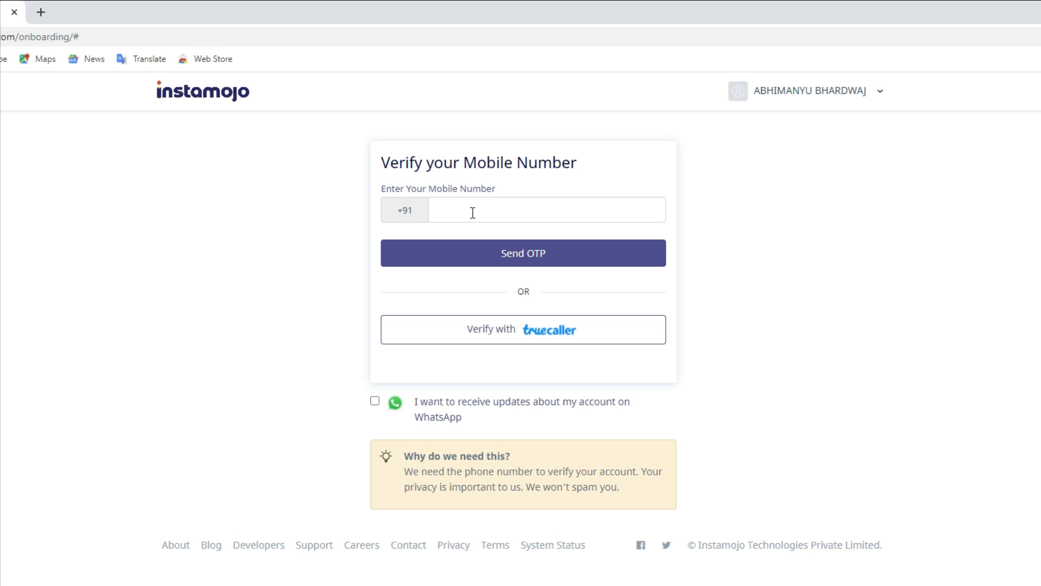
Step: Verify the mobile number by entering it with the received one-time code, and choose Payments as the way to get started
left_click(473, 213)
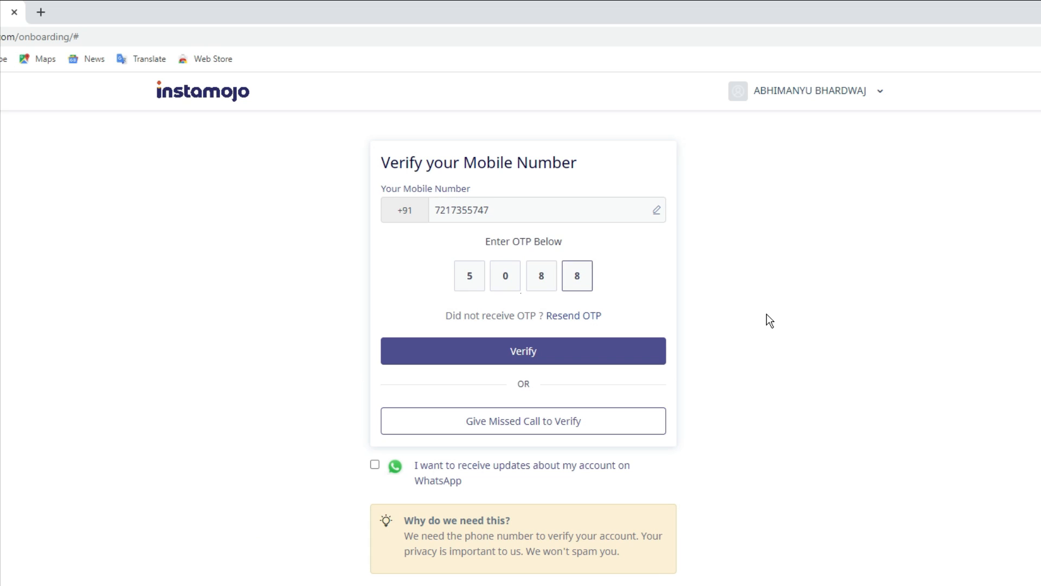
left_click(564, 358)
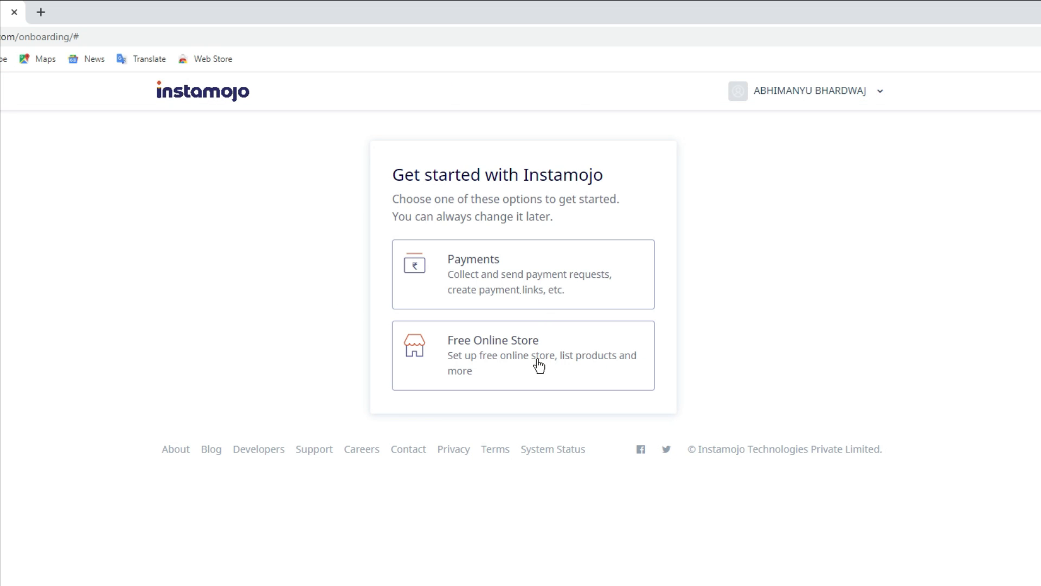
left_click(499, 285)
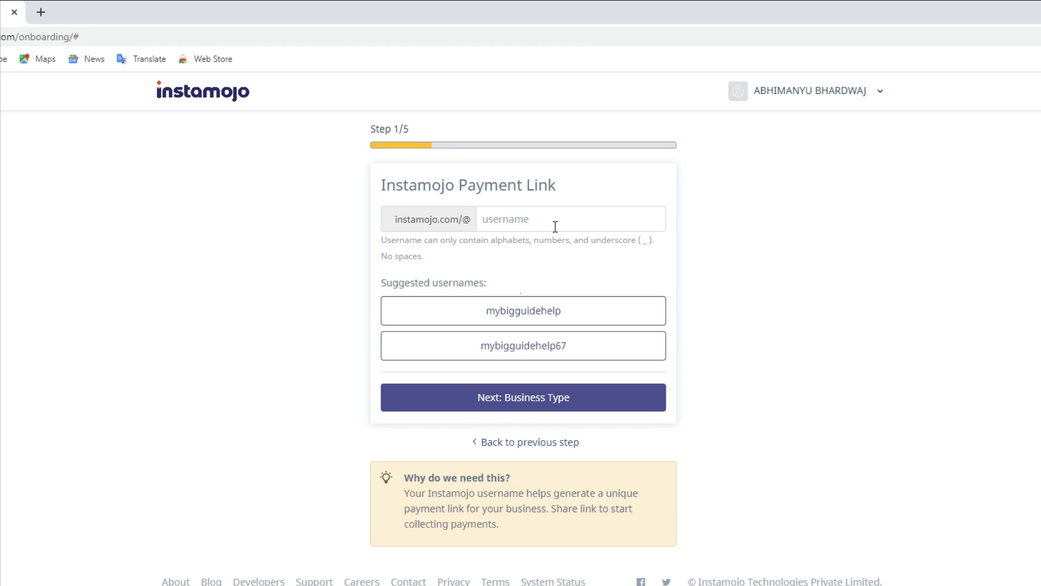
Step: Set the Instamojo payment link username to sharmajikishop and continue to the business type
left_click(555, 226)
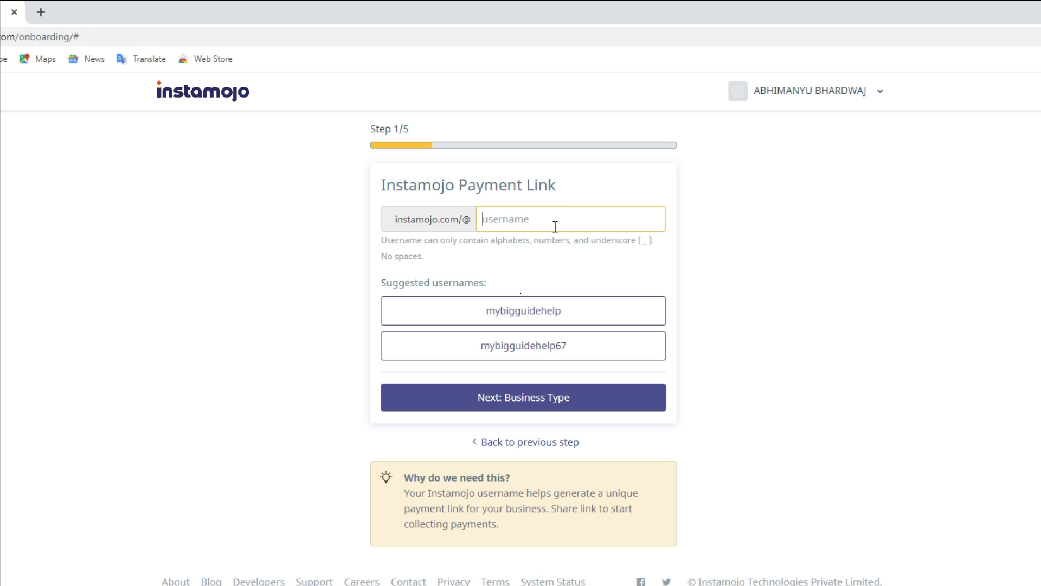
type("sharmajikishop")
left_click(535, 410)
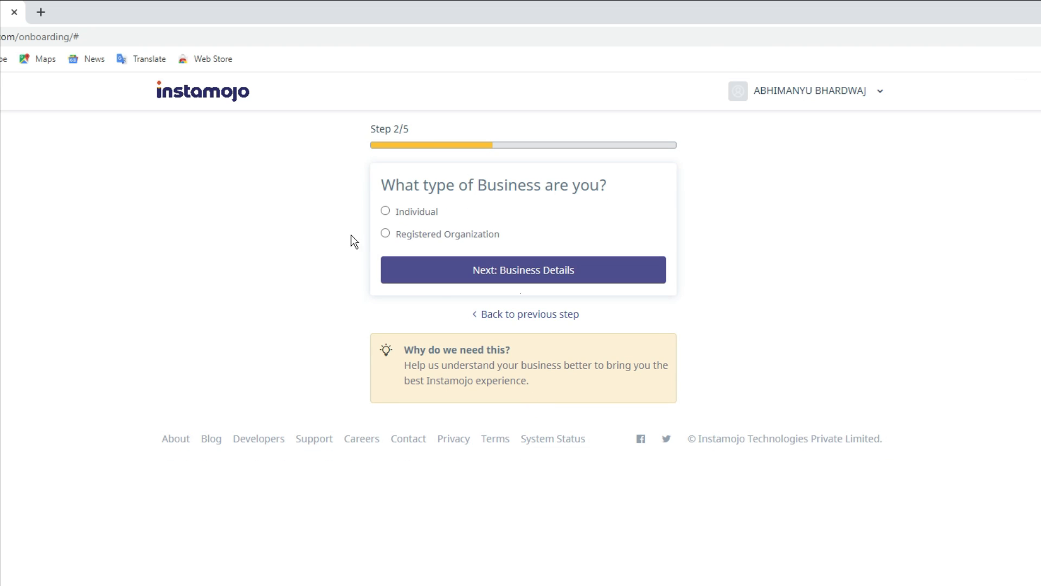
Step: Choose Individual as the business type, answer No to being a proprietor, and continue to the business details
left_click(386, 211)
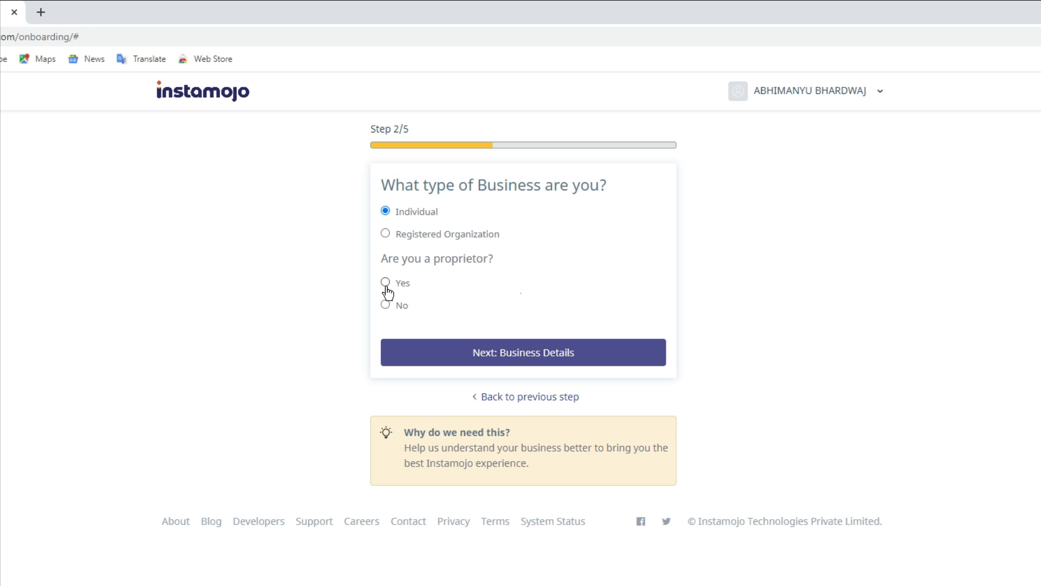
left_click(386, 306)
left_click(561, 357)
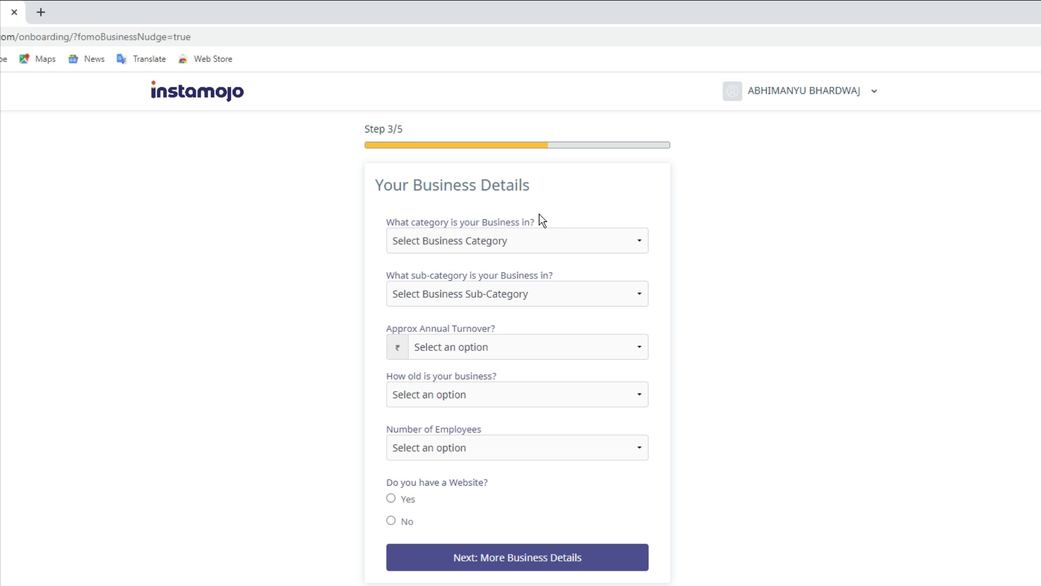
Step: Set the business category to IT and Software Services and the sub-category to eCommerce Enabling Services
left_click(457, 241)
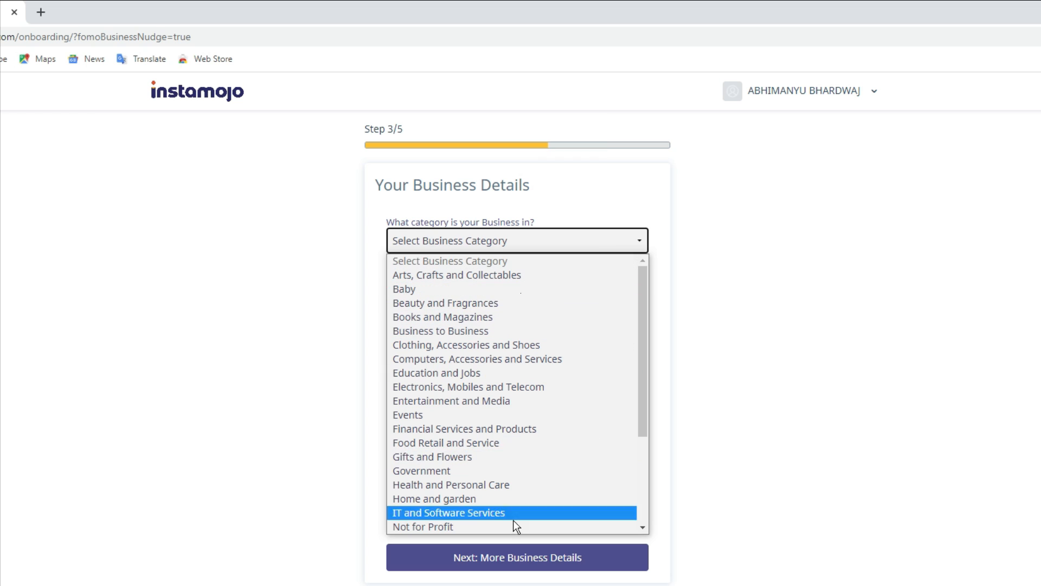
left_click(478, 513)
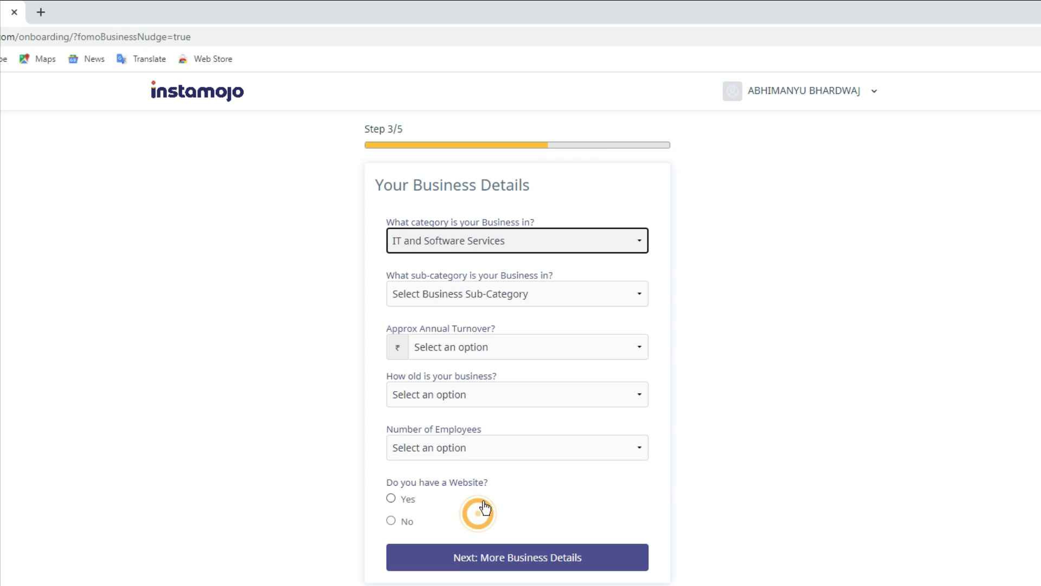
left_click(460, 296)
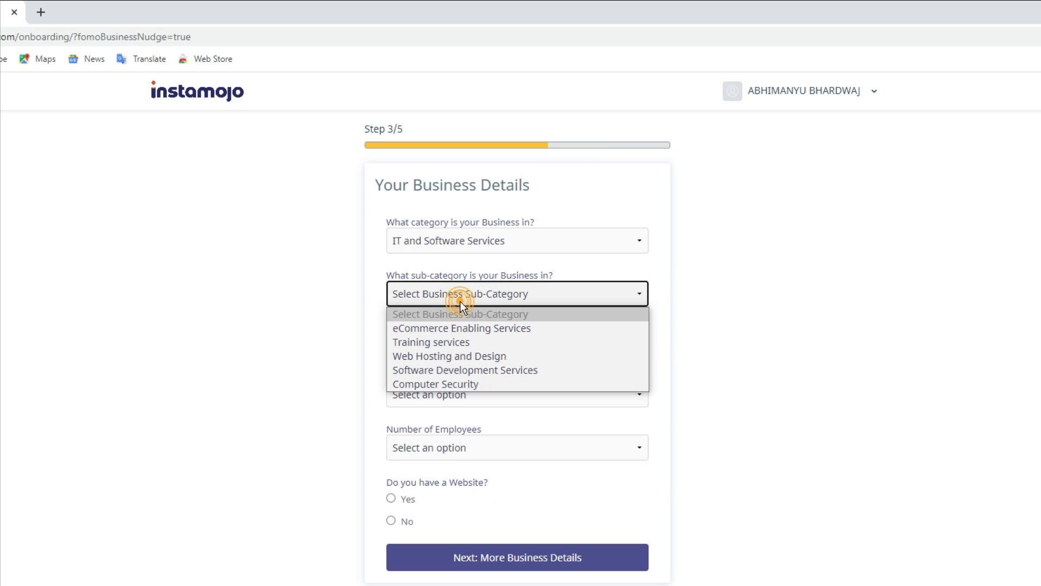
left_click(459, 329)
Step: Set annual turnover to 0 (I am starting now), business age to I am starting a new business, and number of employees to Self Employed
left_click(467, 350)
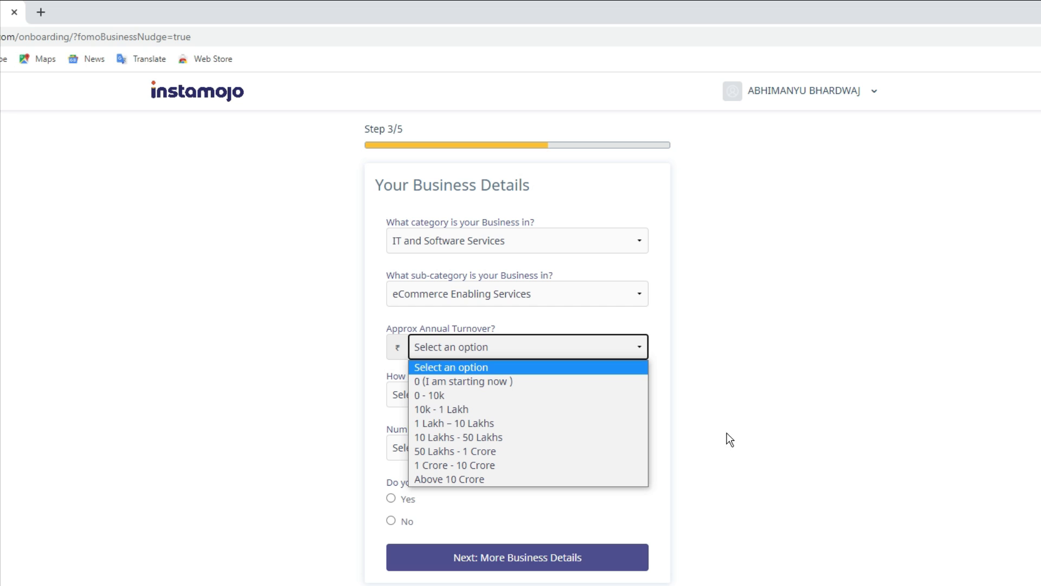
left_click(495, 389)
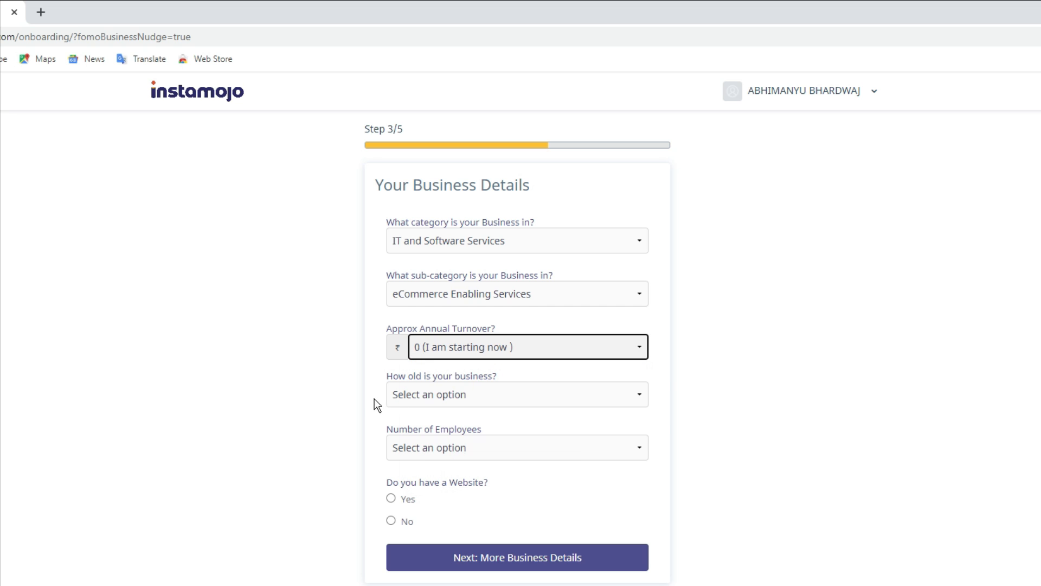
left_click(533, 400)
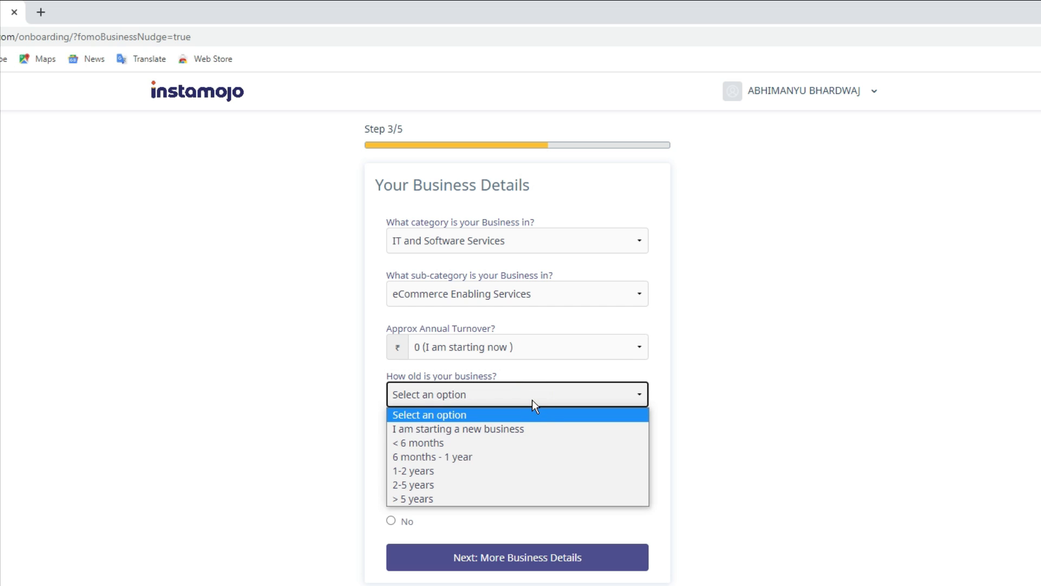
left_click(551, 431)
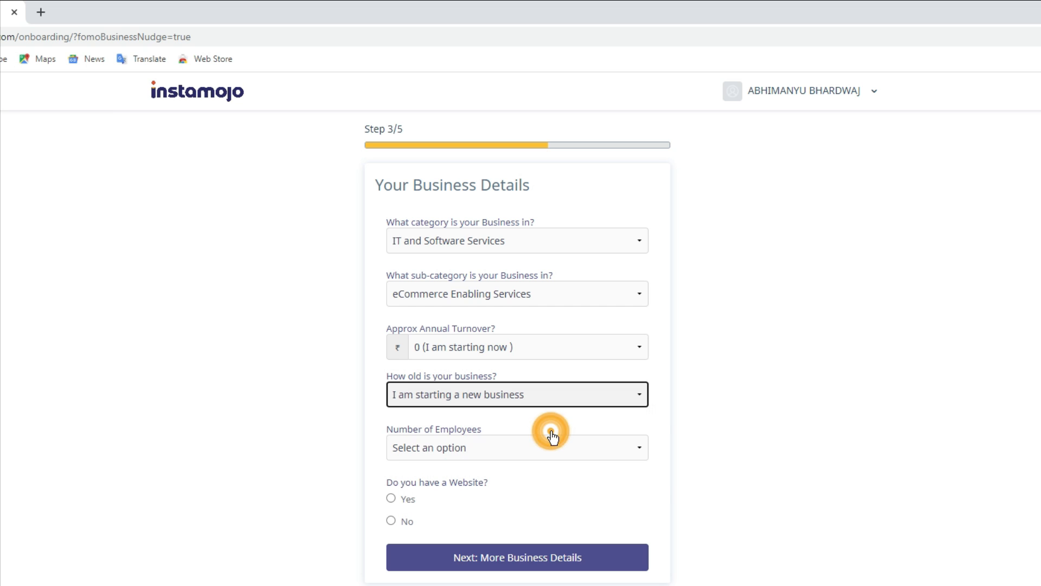
left_click(499, 448)
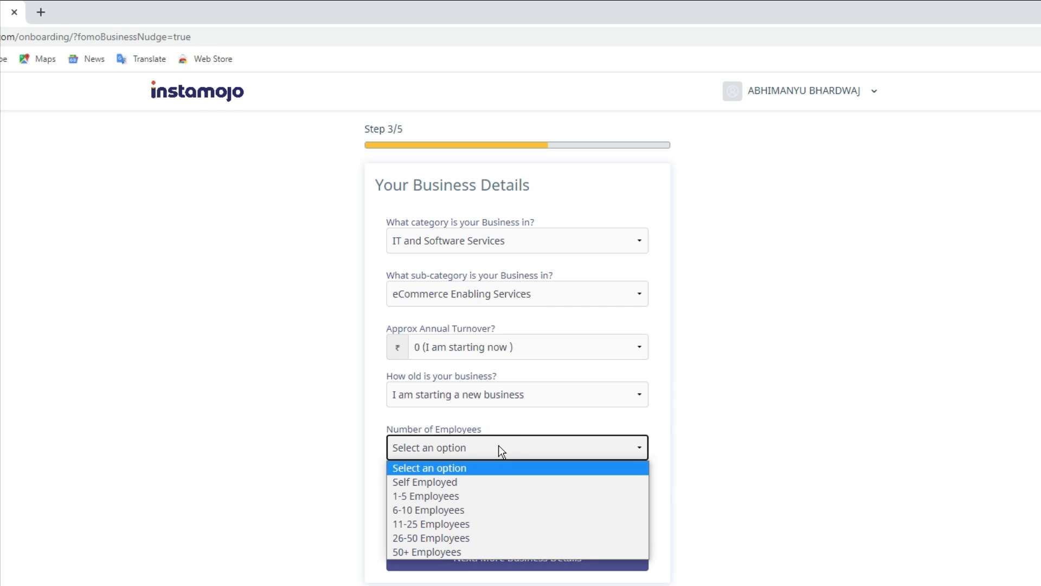
left_click(523, 483)
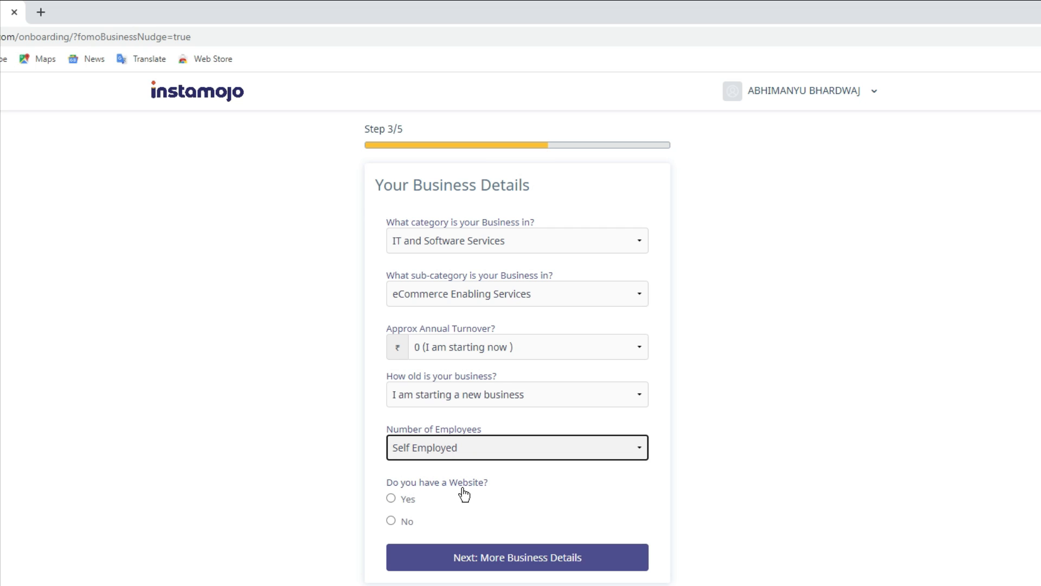
left_click(391, 499)
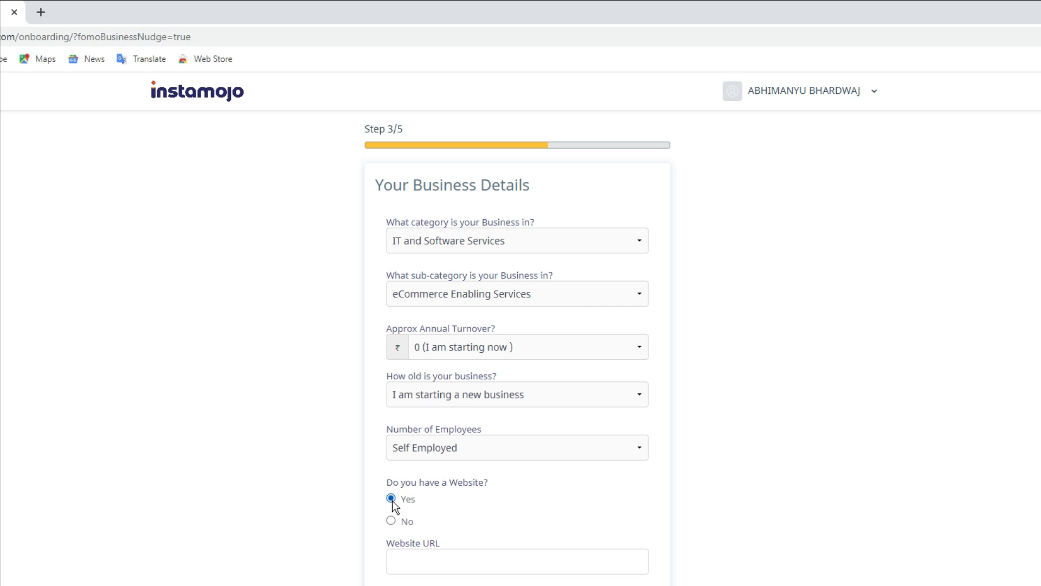
scroll(393, 505, "down", 1)
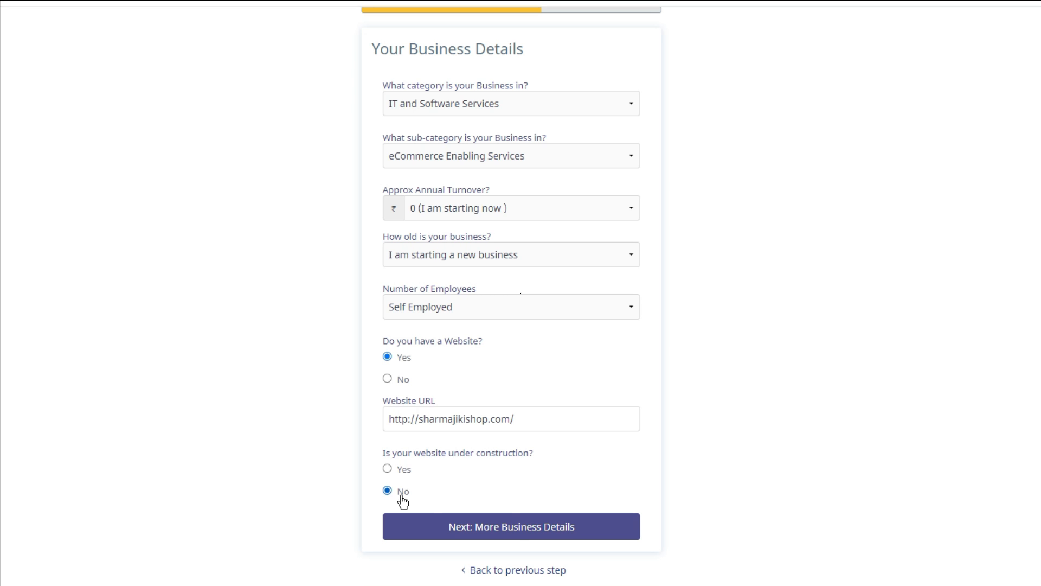
left_click(515, 538)
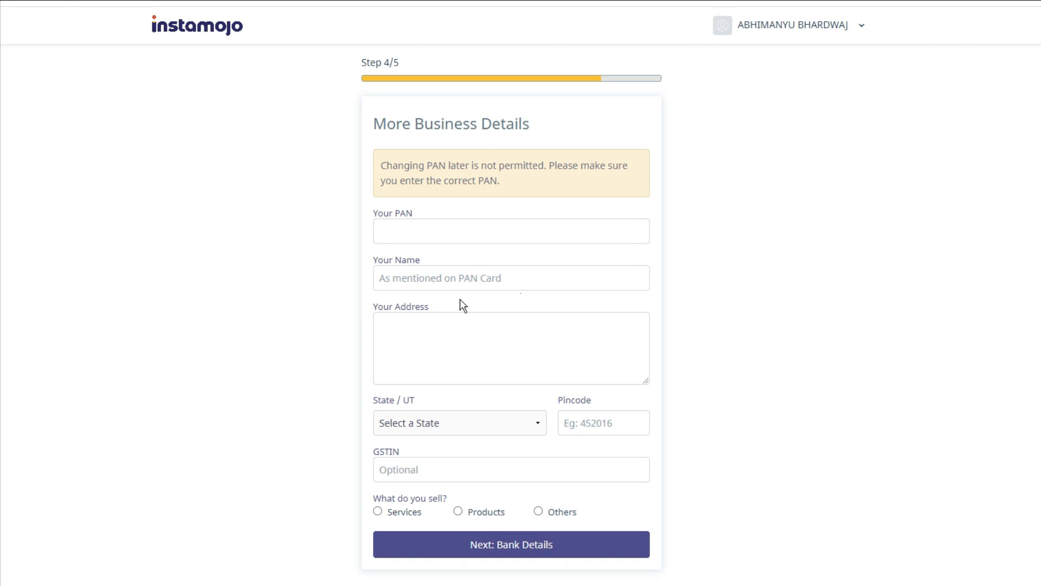
Step: Complete the additional business details with Others as what is sold, then enter the bank account number and IFSC code and create the account
left_click(539, 513)
left_click(537, 544)
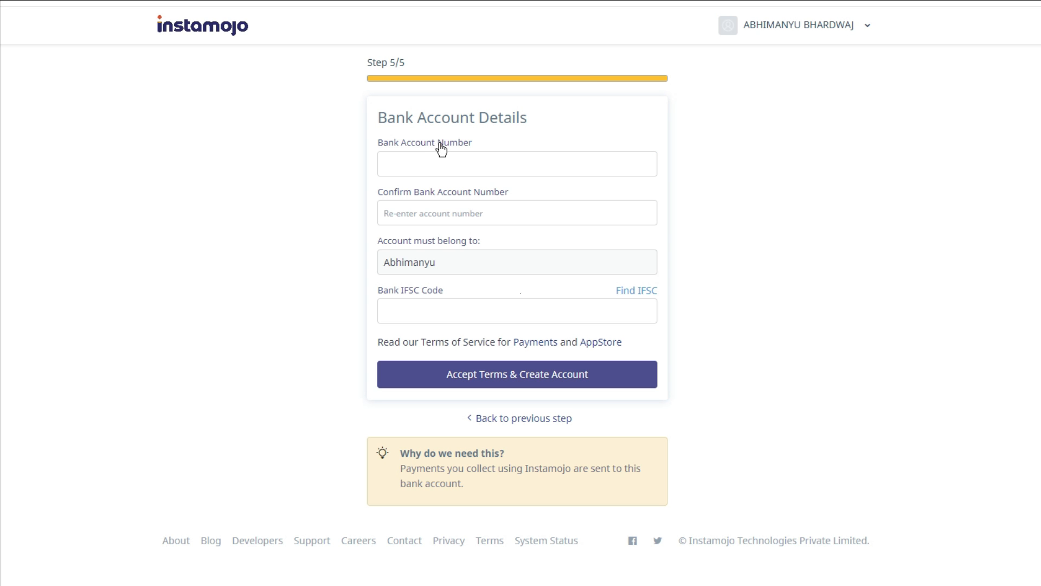
left_click(460, 172)
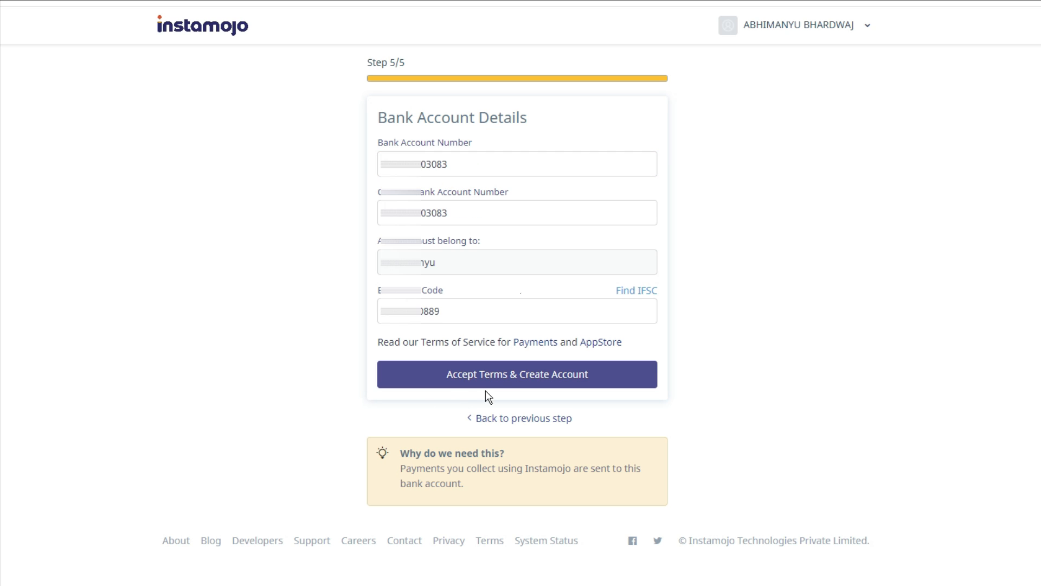
left_click(501, 386)
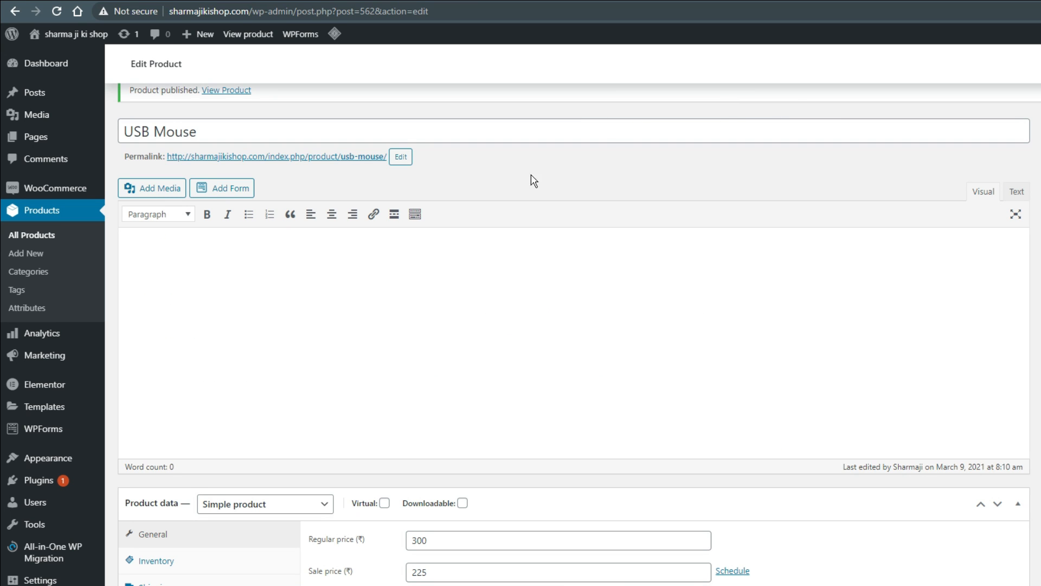
Step: Install and activate the Instamojo for WooCommerce plugin on the WordPress site, and open its payment settings
left_click(33, 483)
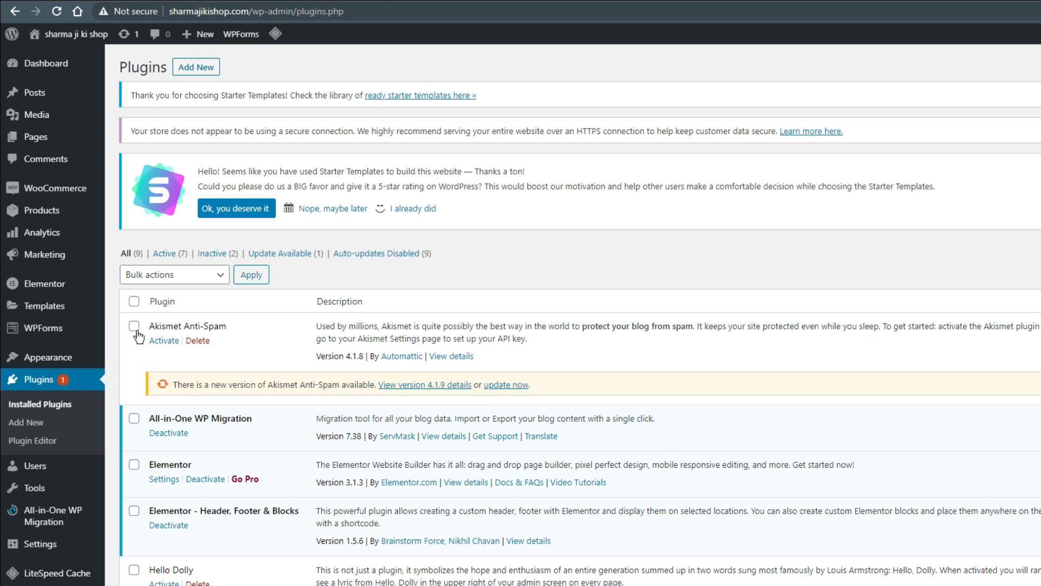
left_click(201, 71)
left_click(898, 130)
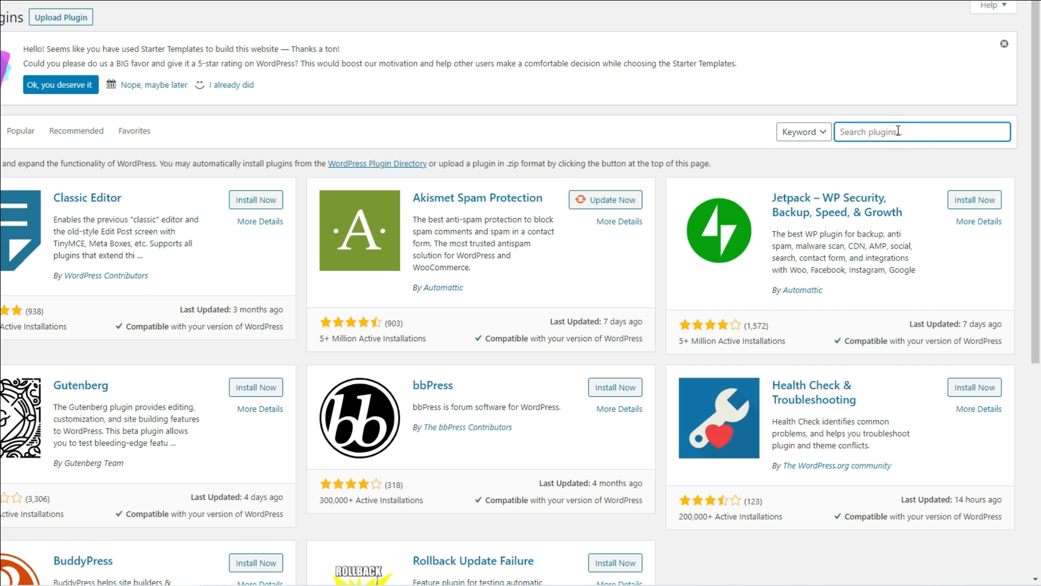
type("instamojo")
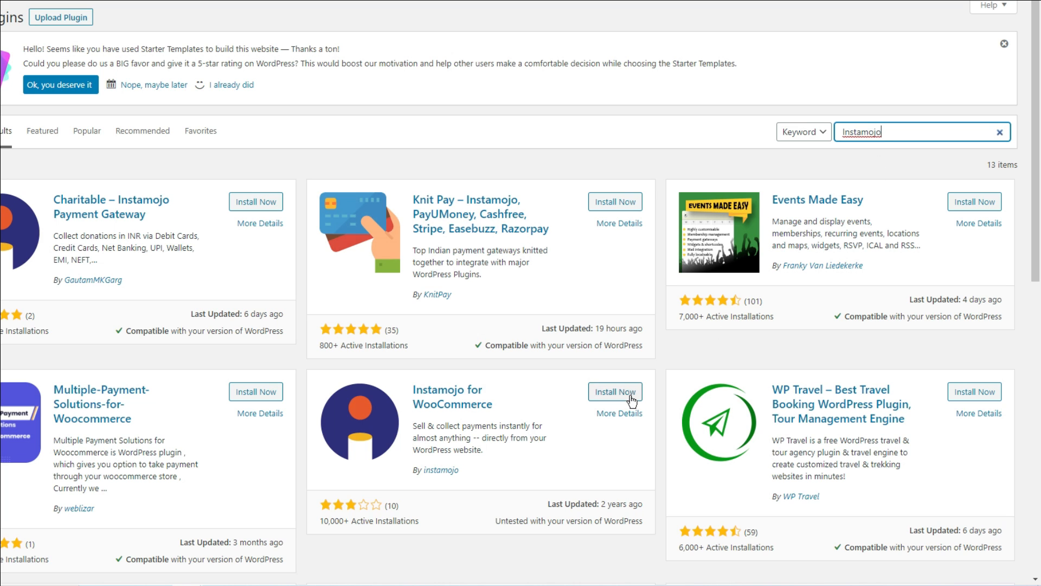
left_click(628, 394)
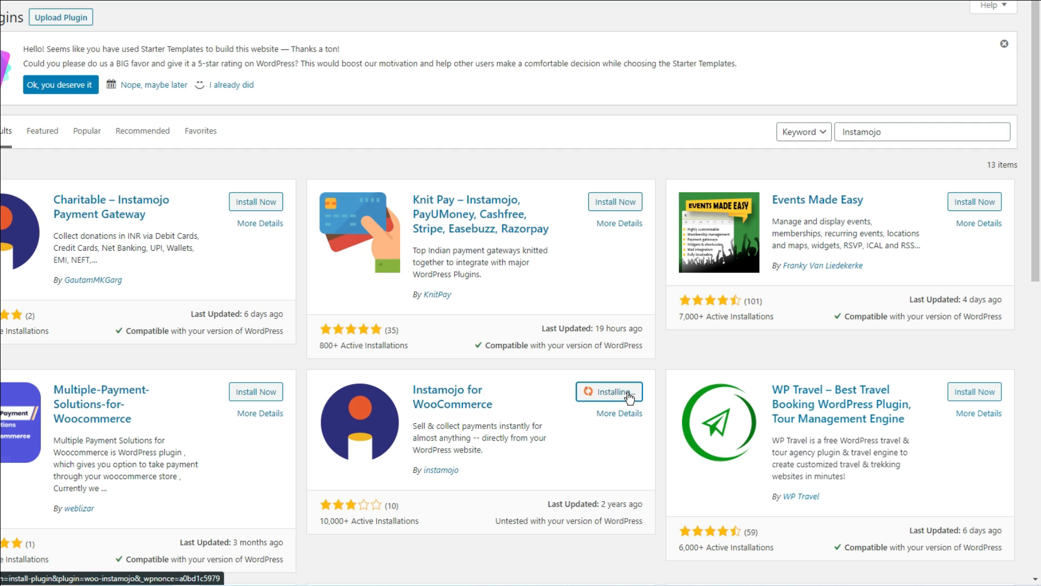
left_click(628, 396)
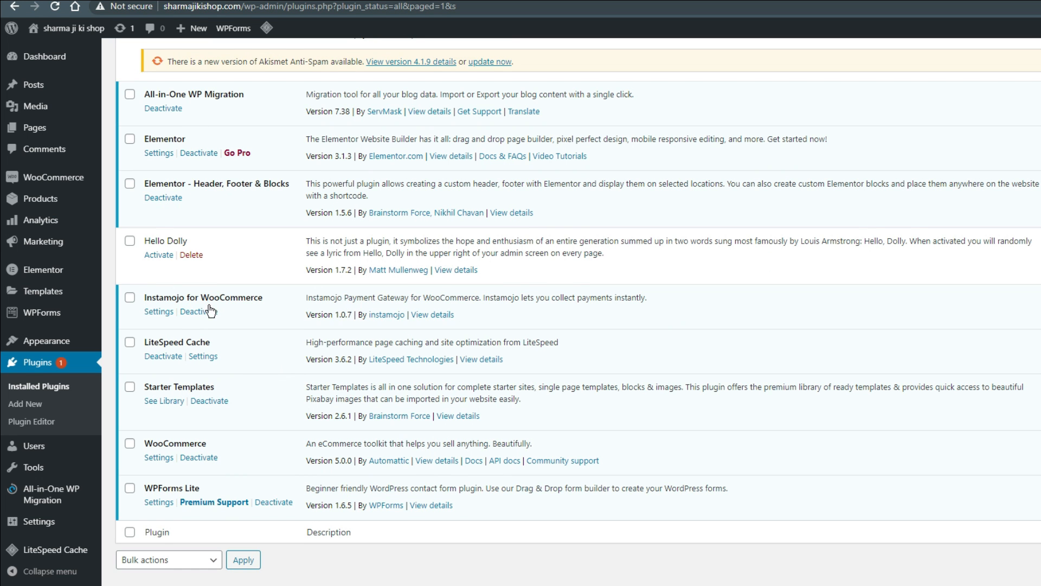
left_click(158, 314)
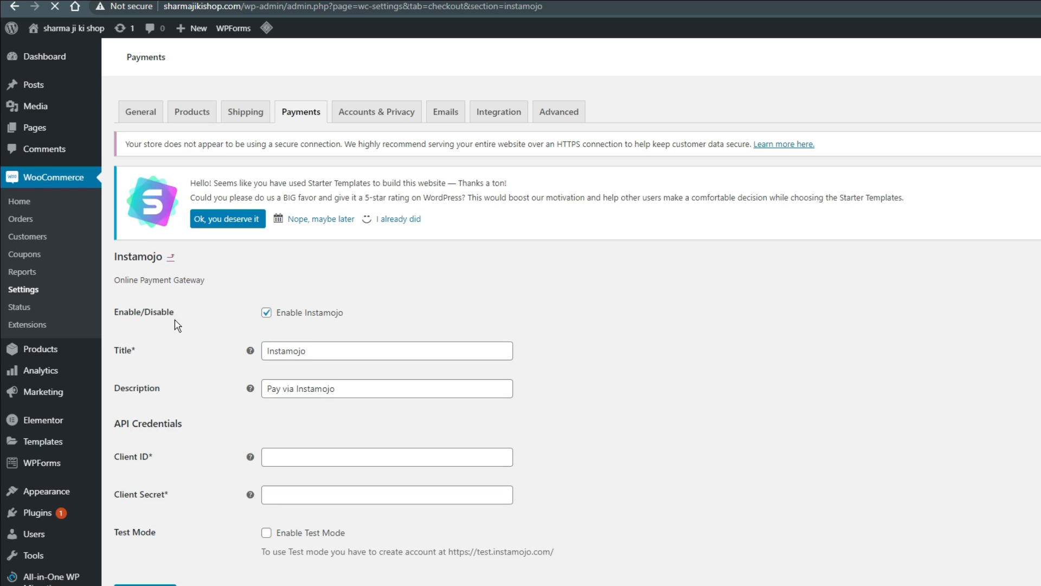
scroll(179, 282, "down", 1)
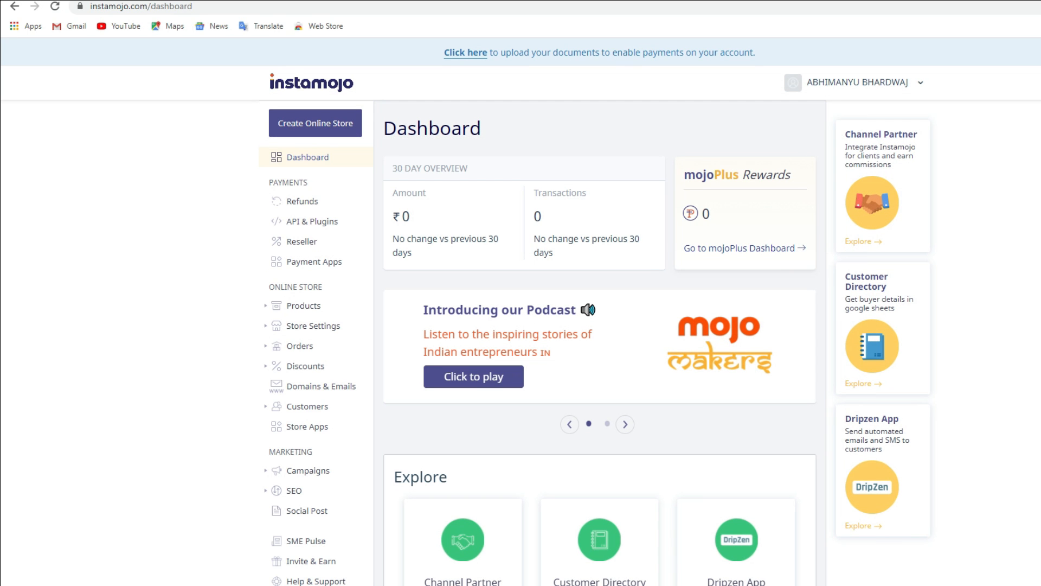
Step: In the Instamojo dashboard's API & Plugins section, generate new credentials for the WooCommerce/WordPress platform
left_click(354, 231)
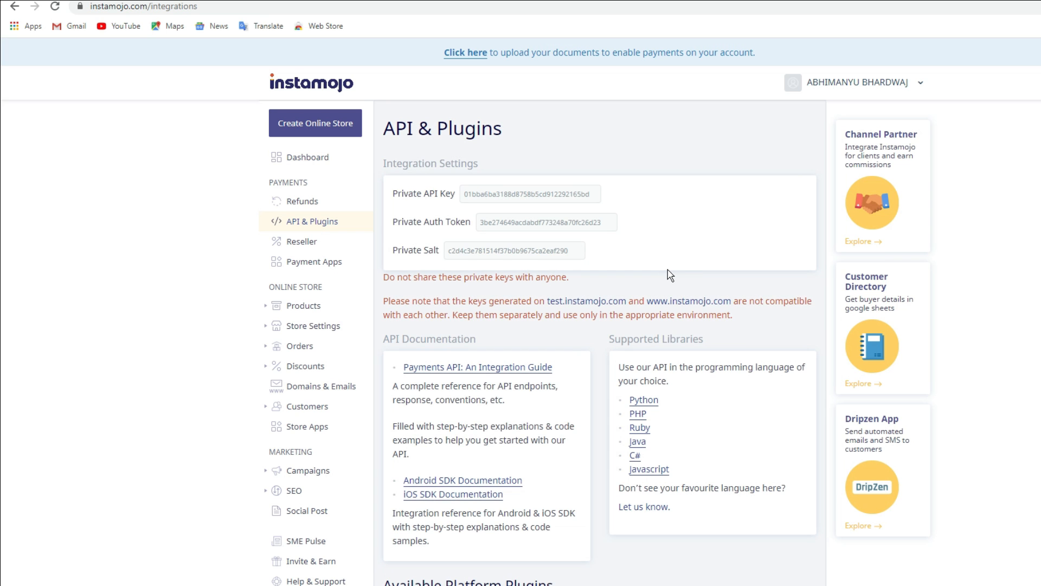
scroll(670, 276, "down", 5)
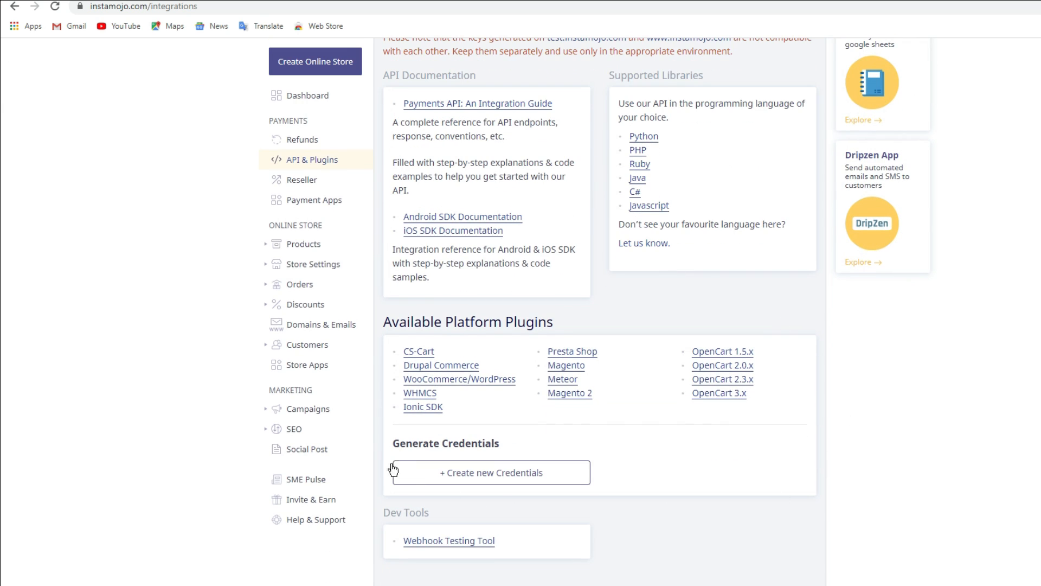
left_click(487, 480)
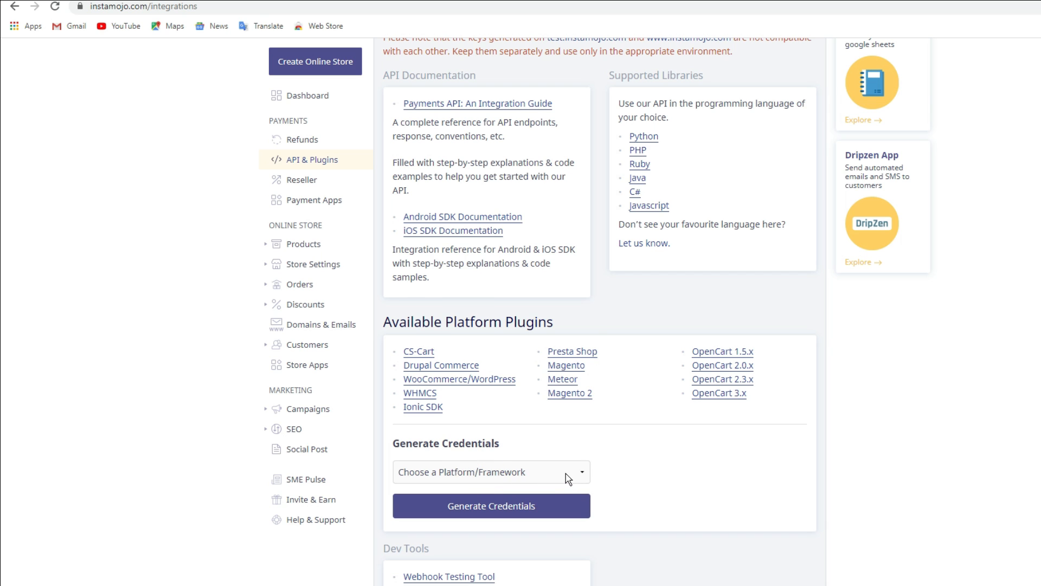
left_click(569, 480)
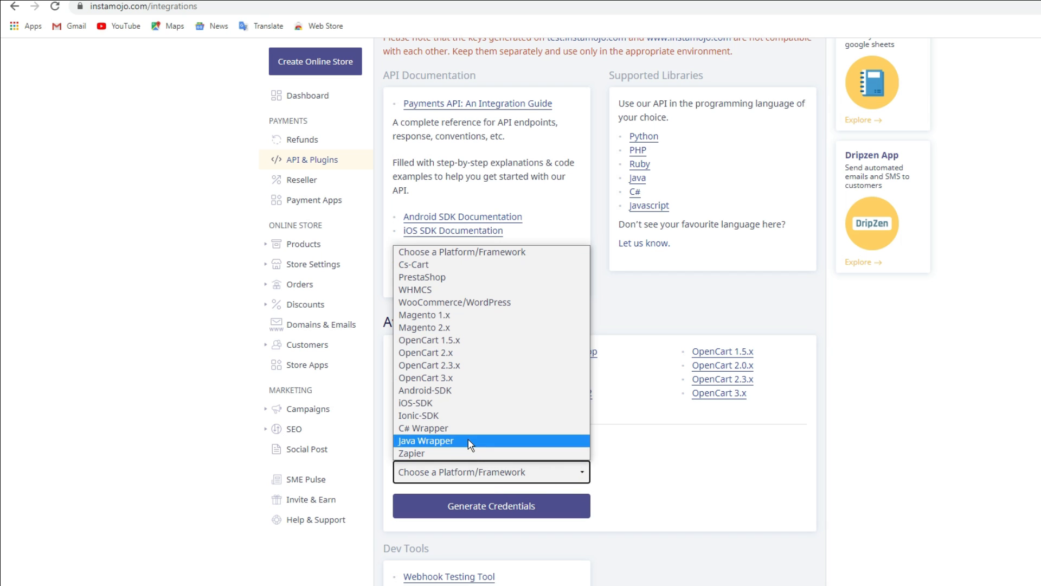
left_click(532, 308)
left_click(492, 515)
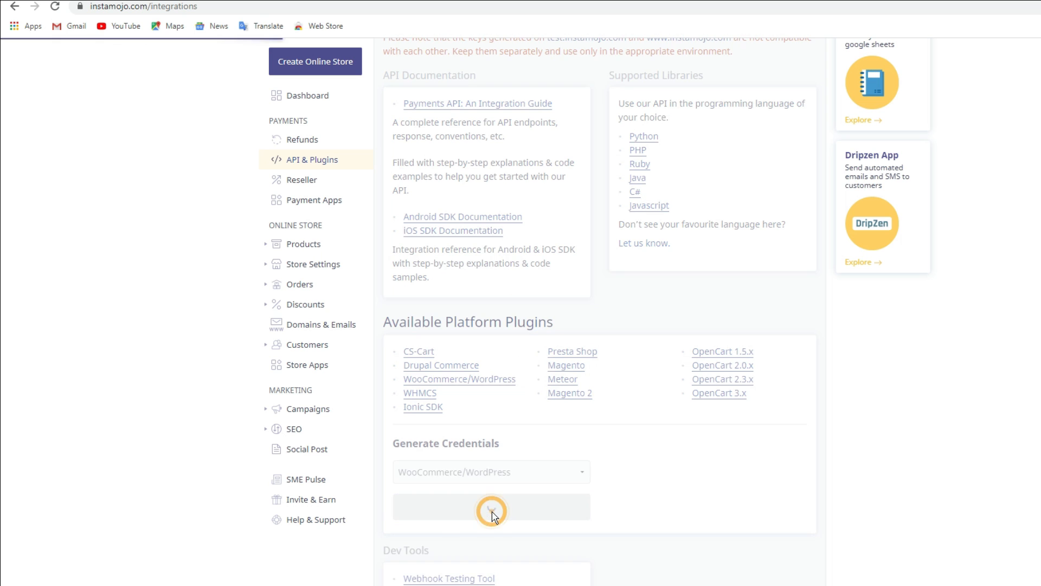
scroll(492, 515, "down", 2)
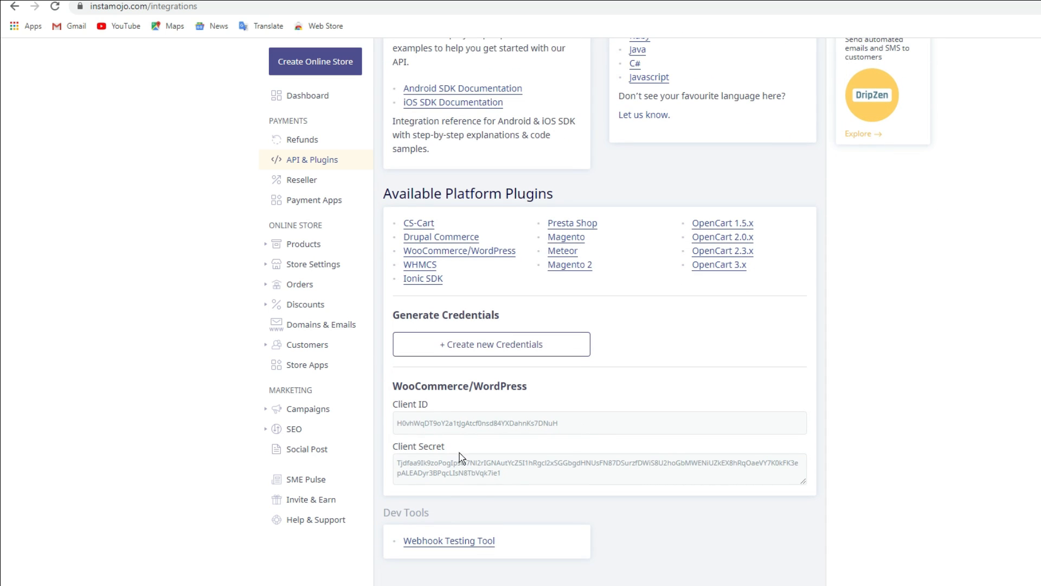
Step: Copy the generated Client ID and Client Secret into the WooCommerce Instamojo payment settings and save the changes
left_click_drag(431, 433, 395, 432)
key("ctrl+c")
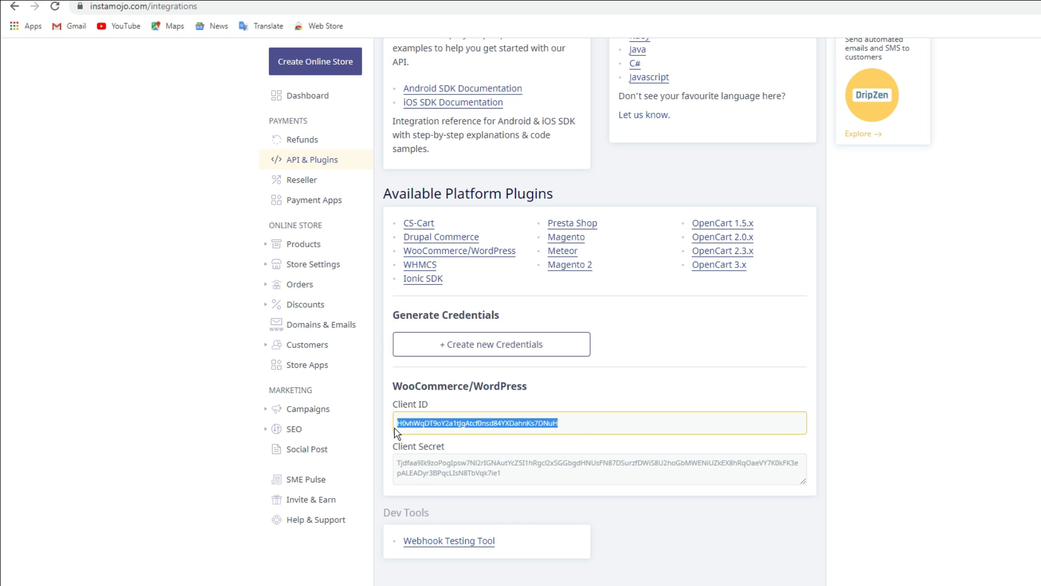
key("alt+Tab")
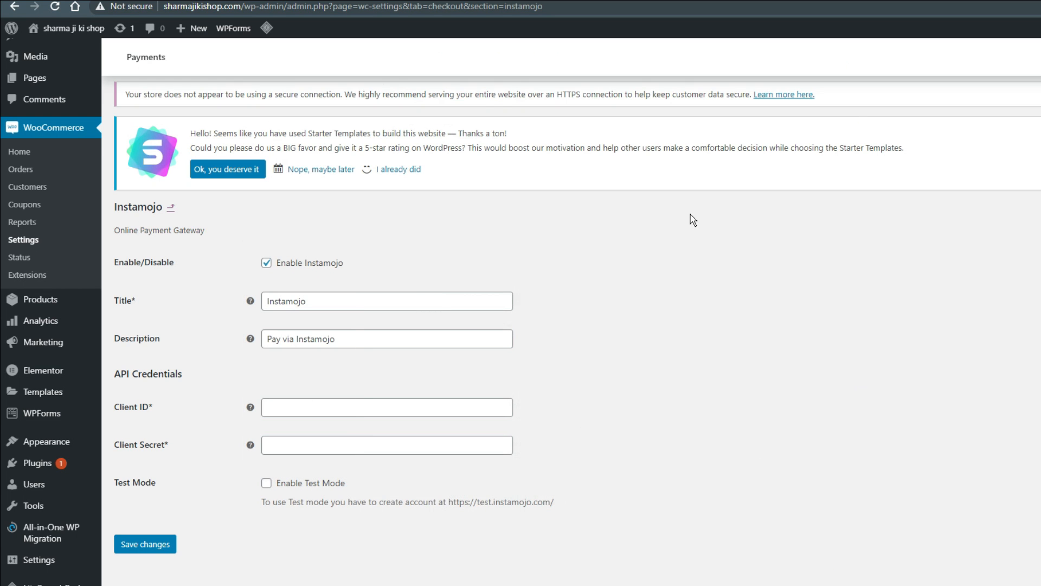
left_click(313, 407)
key("ctrl+v")
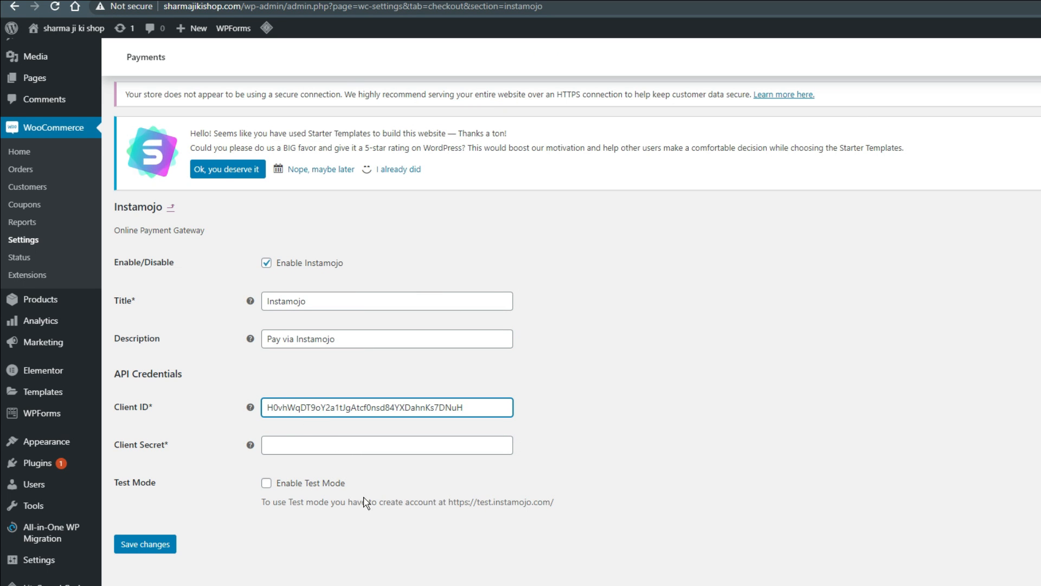
key("Tab")
key("ctrl+v")
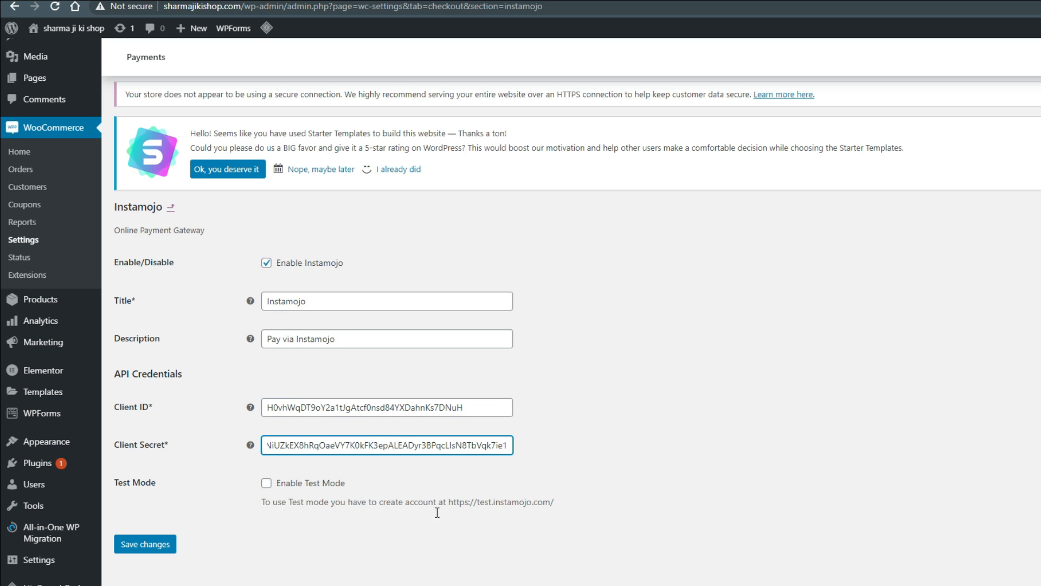
left_click(145, 553)
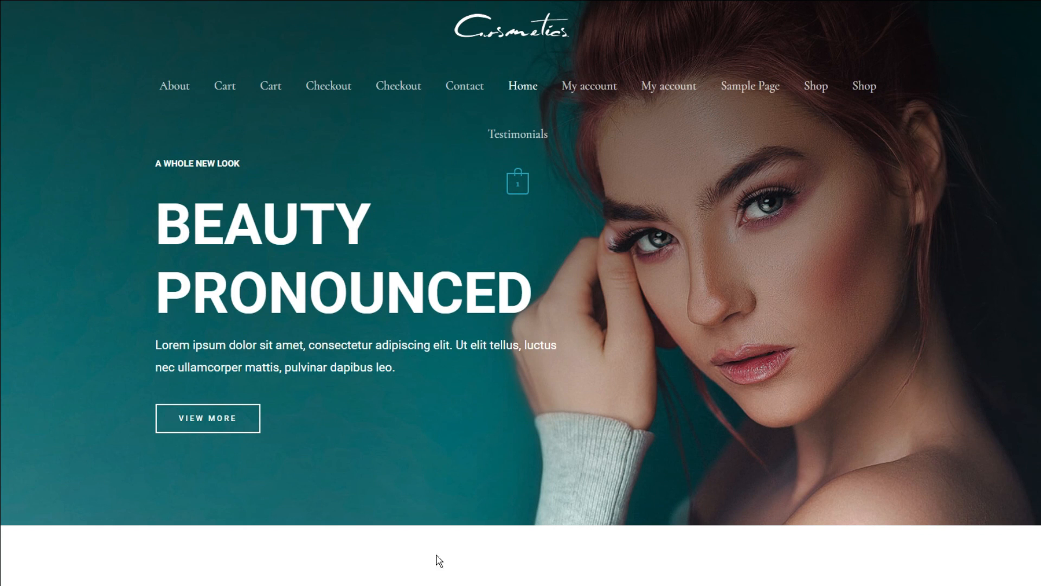
Step: Open the USB Mouse product page from the Shop page of the storefront
left_click(806, 94)
scroll(437, 300, "down", 4)
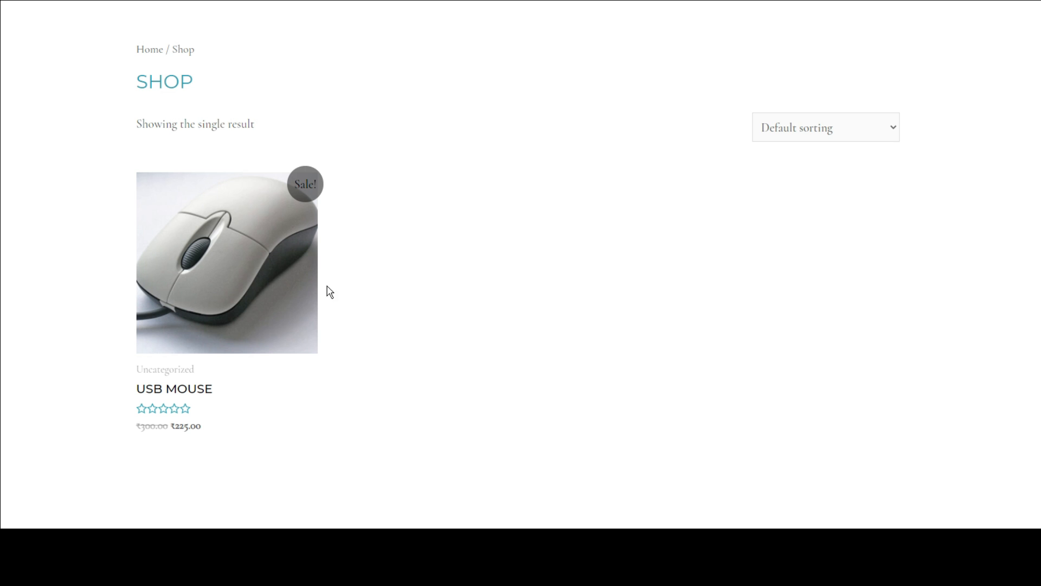
left_click(278, 287)
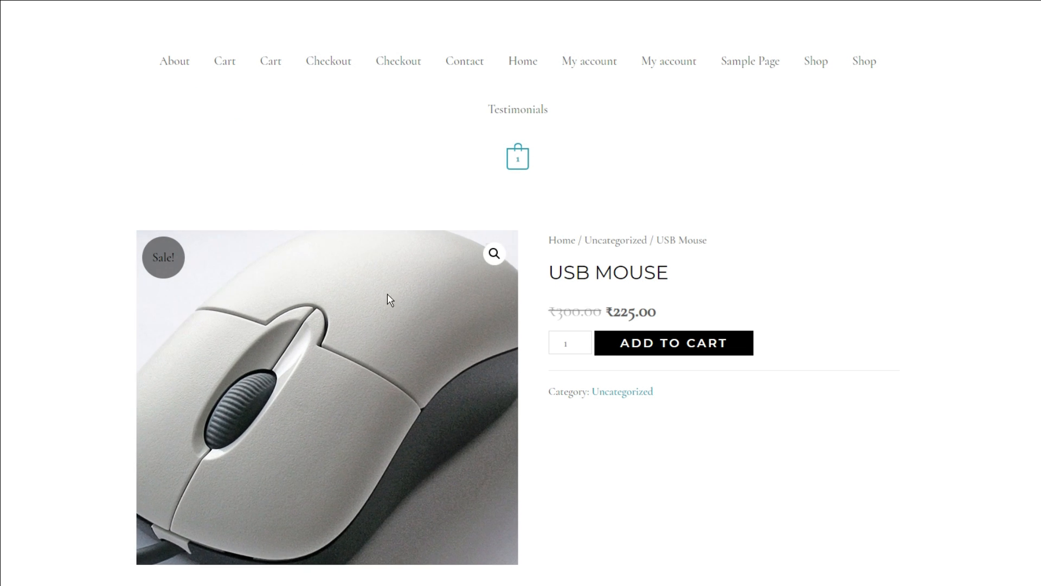
Step: Add the USB Mouse to the cart, open the cart, set the quantity to 1 and update the cart
left_click(659, 345)
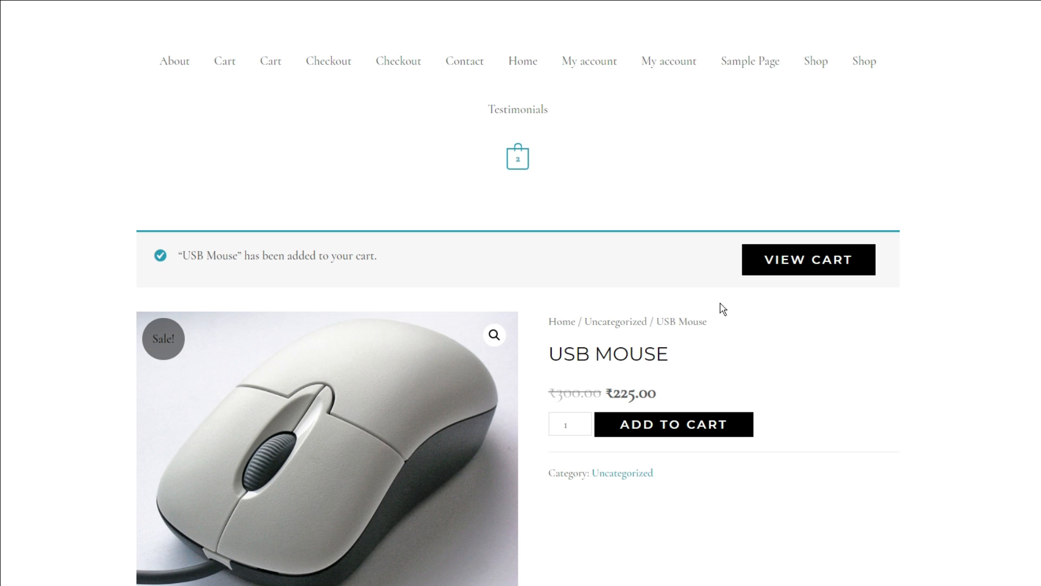
left_click(788, 261)
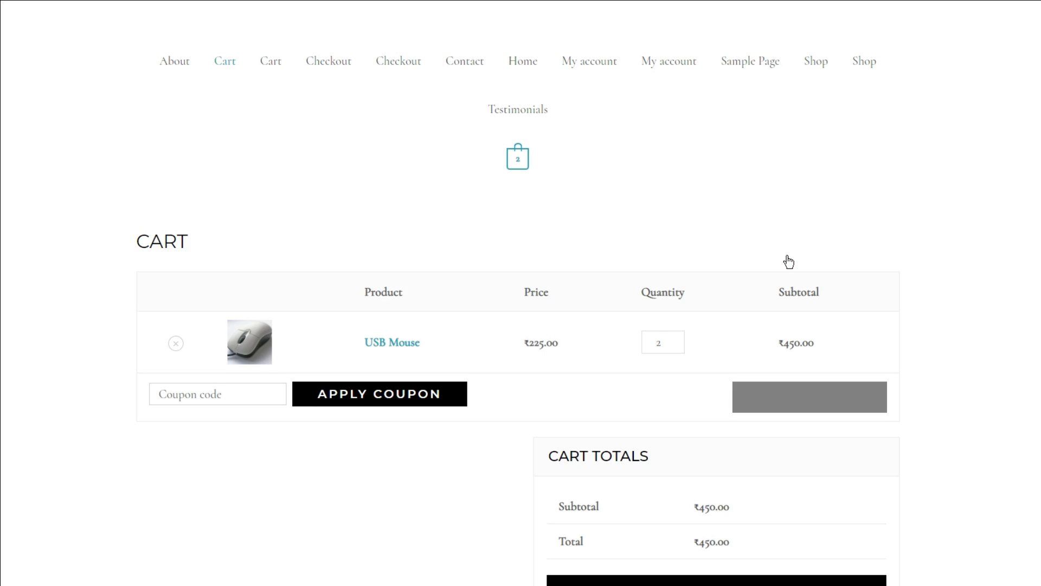
scroll(789, 261, "down", 3)
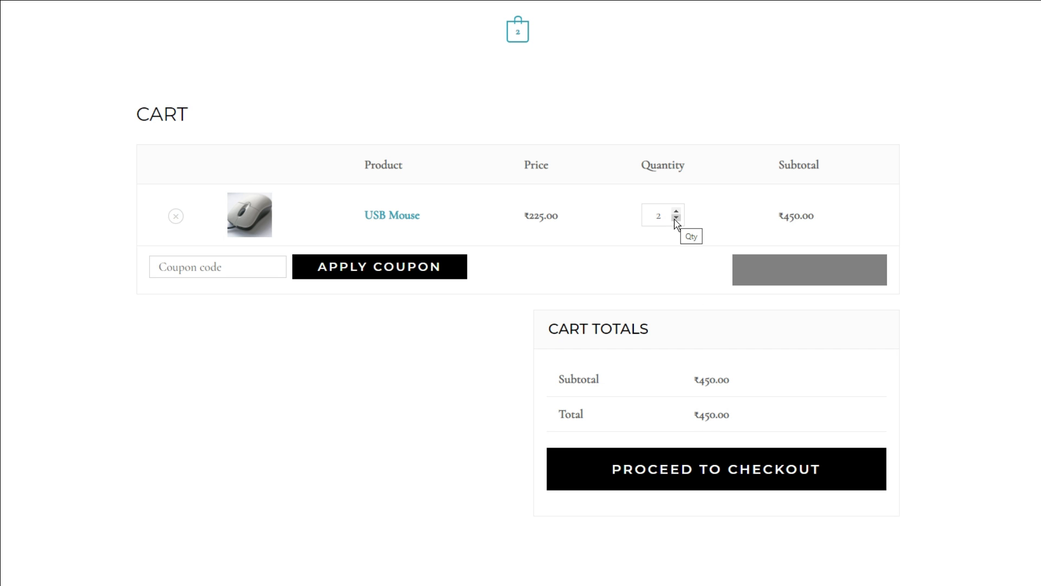
left_click(676, 217)
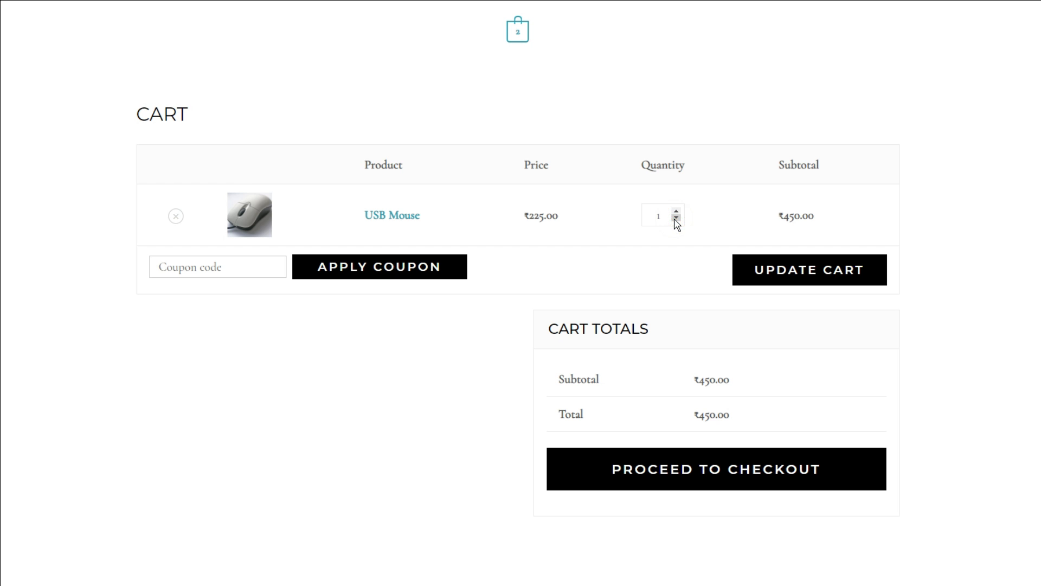
left_click(820, 277)
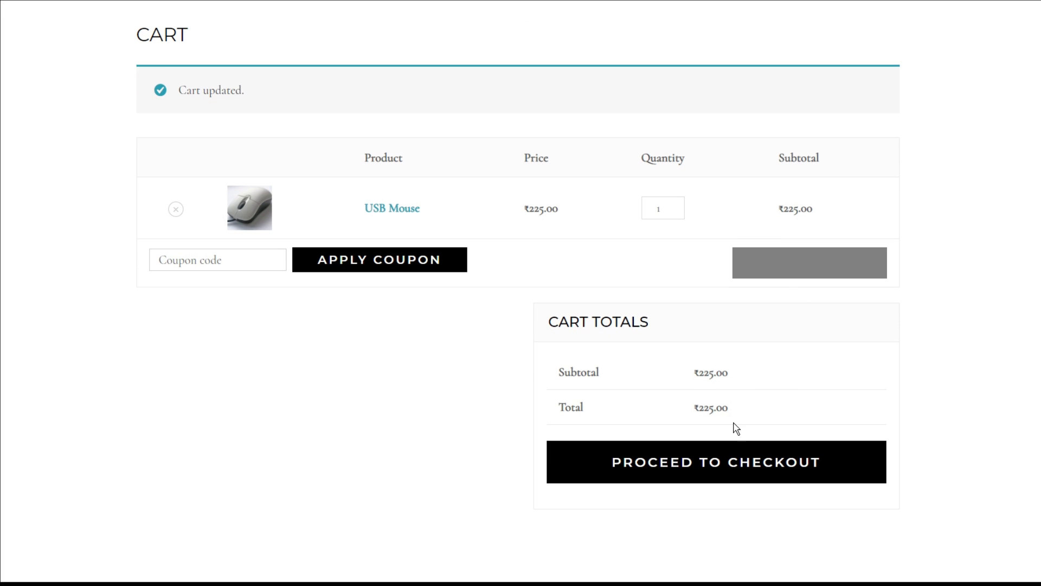
Step: Proceed to checkout with the existing billing details and place the order with Instamojo as the payment method
left_click(723, 468)
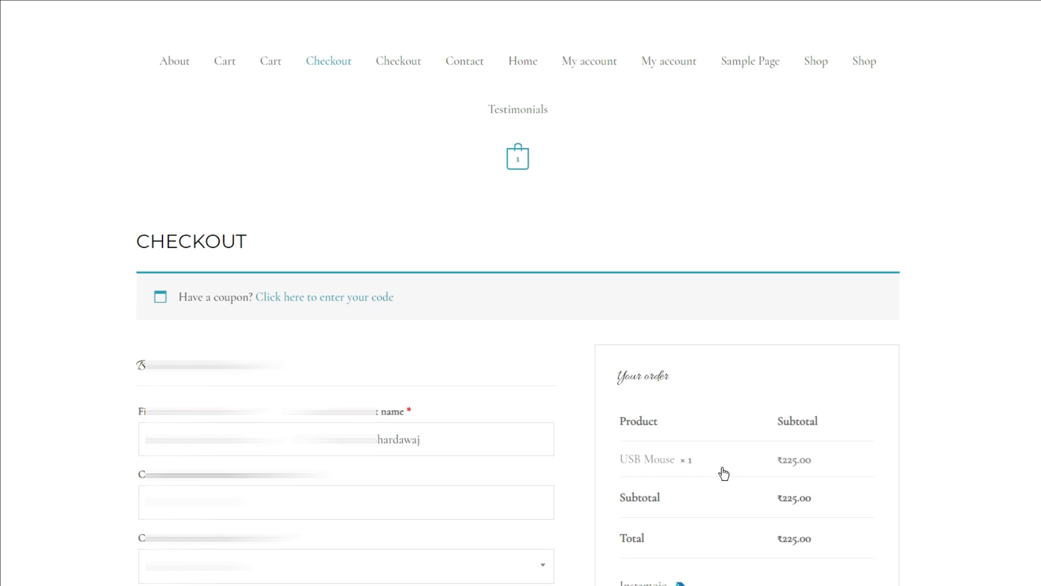
scroll(723, 471, "down", 5)
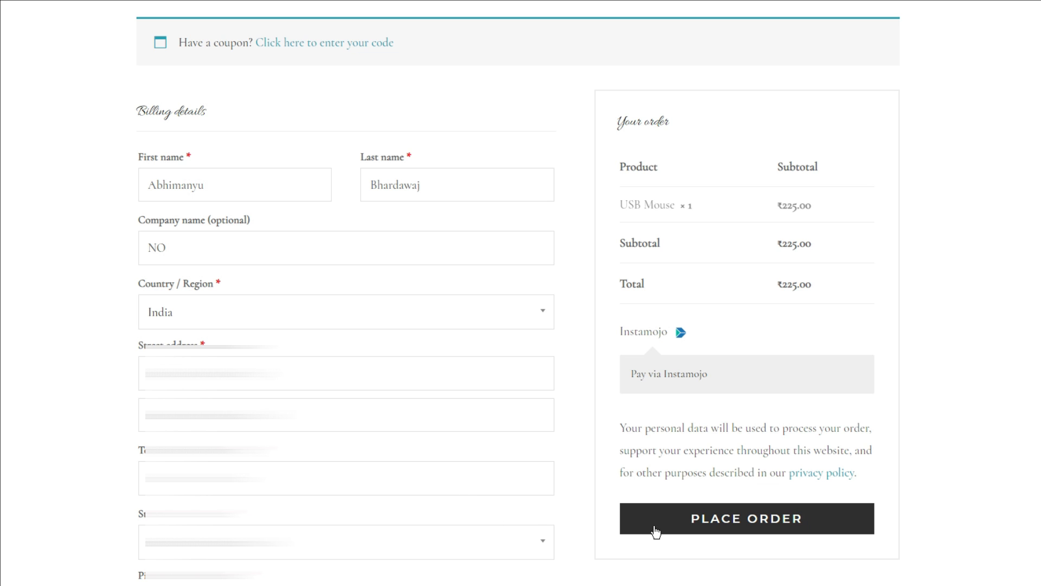
left_click(817, 530)
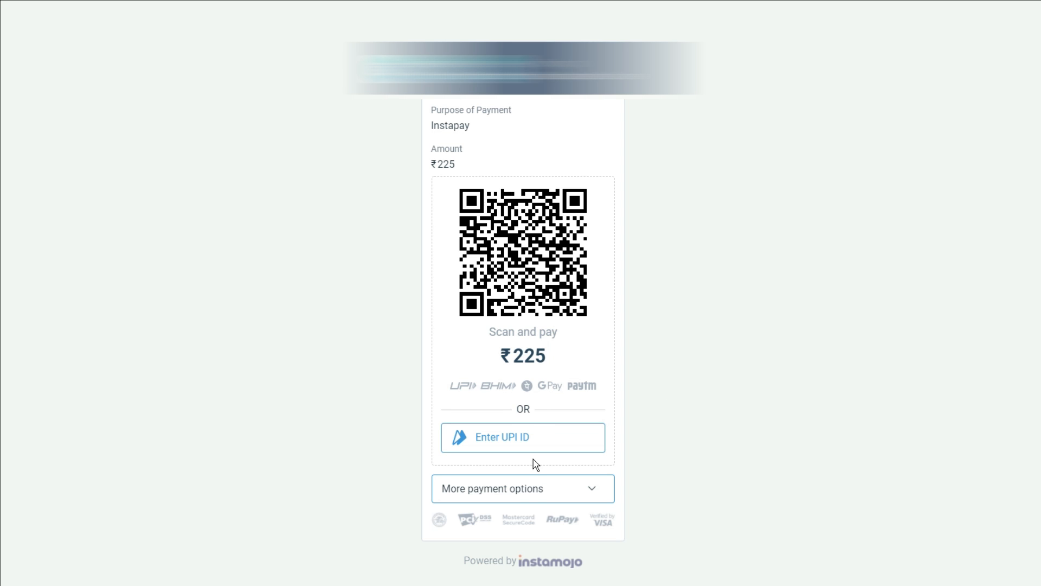
Step: On the Instamojo payment page, choose Net Banking with ICICI and submit the checkout for Rs. 225
left_click(530, 502)
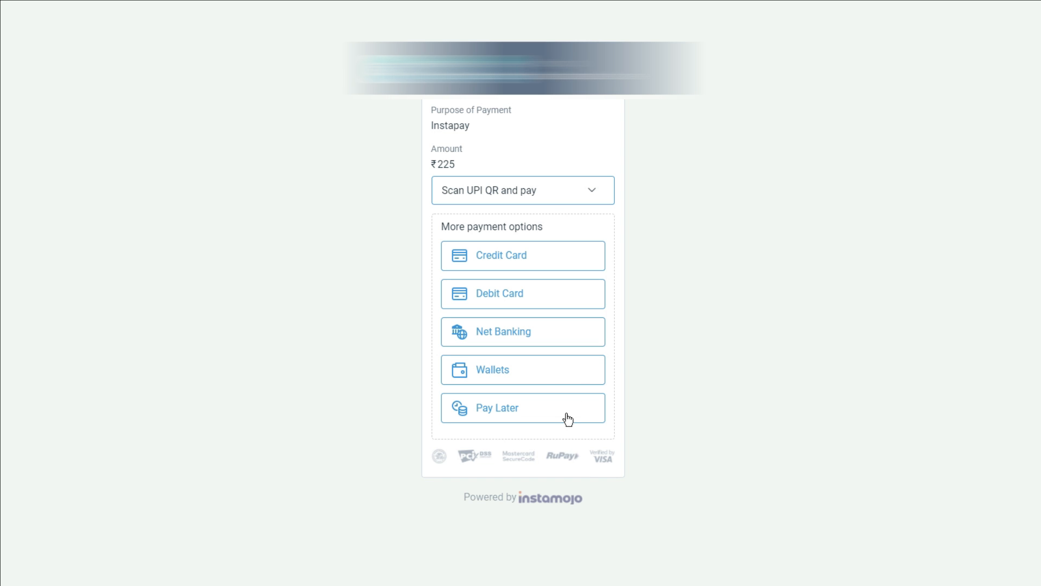
left_click(544, 340)
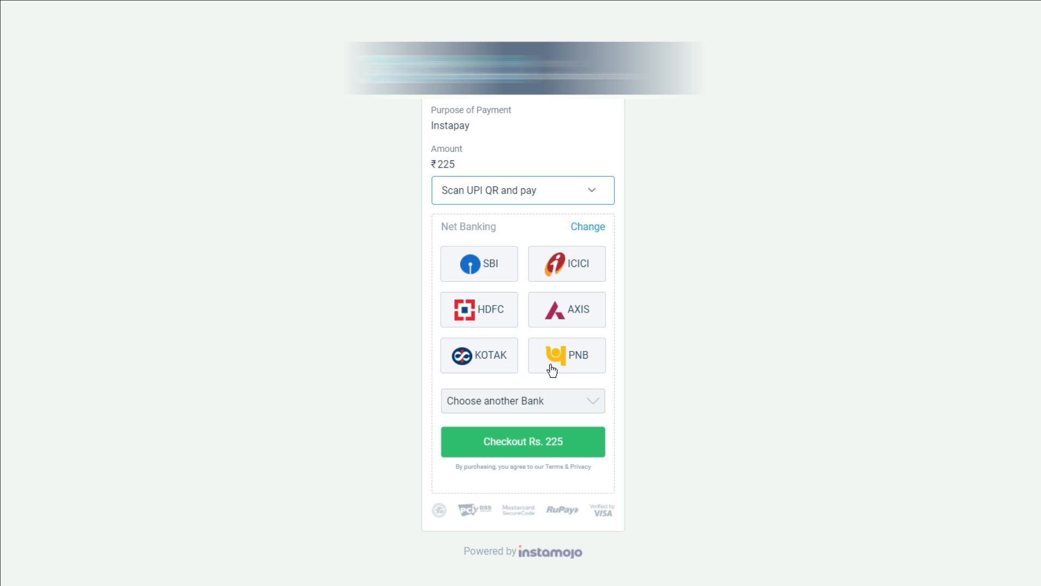
left_click(574, 272)
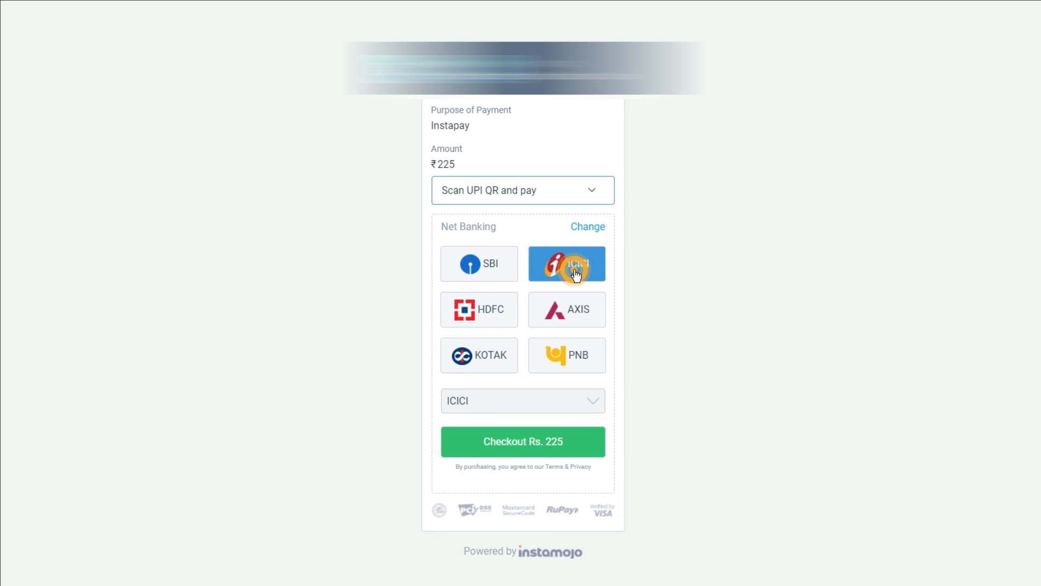
left_click(538, 452)
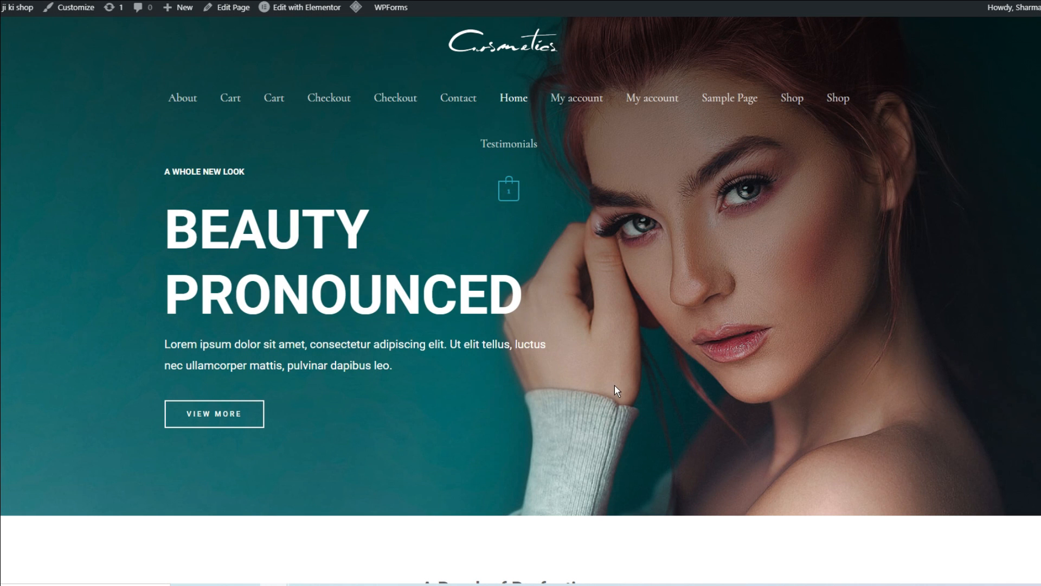
Step: Visit the site from the WordPress dashboard in a new tab, go to its Home page and open that page in Elementor
scroll(616, 389, "down", 12)
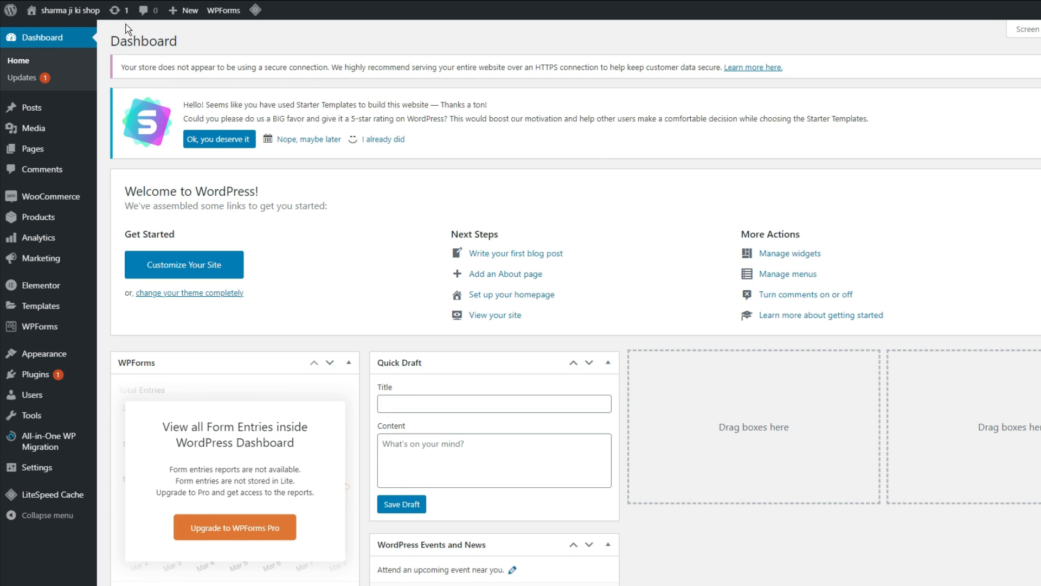
mouse_move(67, 10)
right_click(42, 32)
left_click(64, 42)
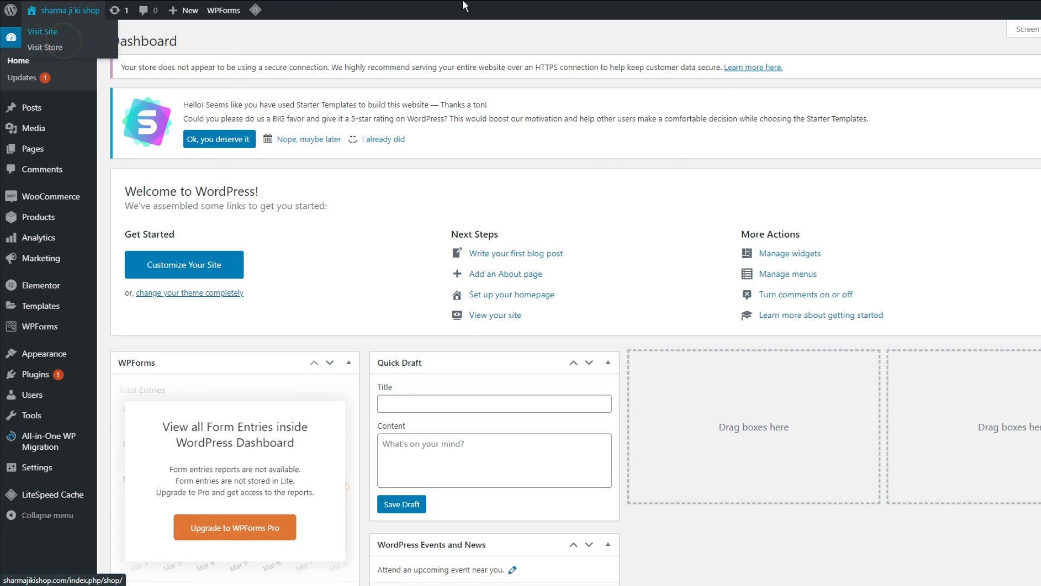
left_click(510, 1)
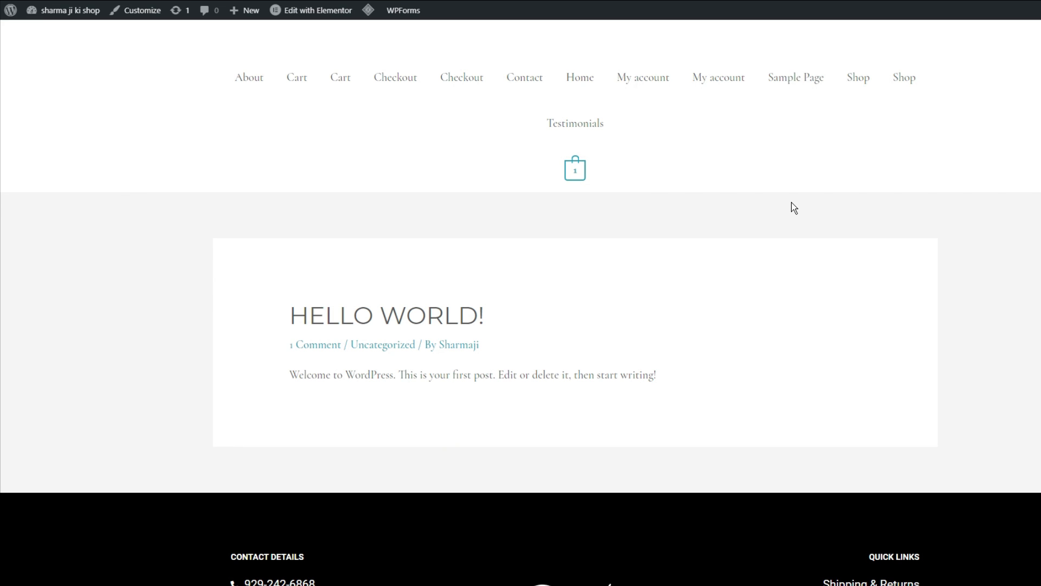
mouse_move(100, 20)
left_click(586, 85)
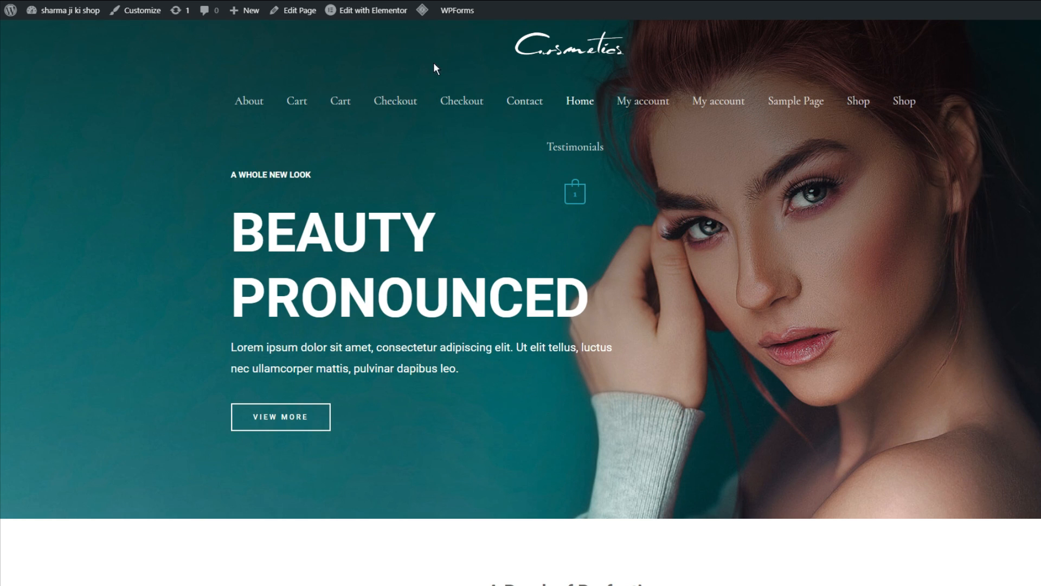
mouse_move(347, 13)
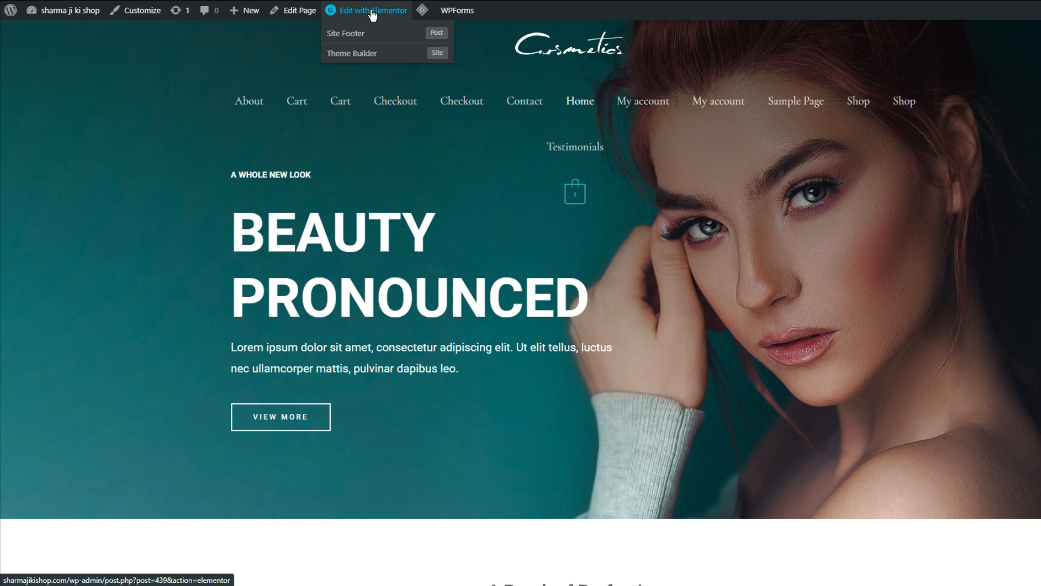
left_click(373, 12)
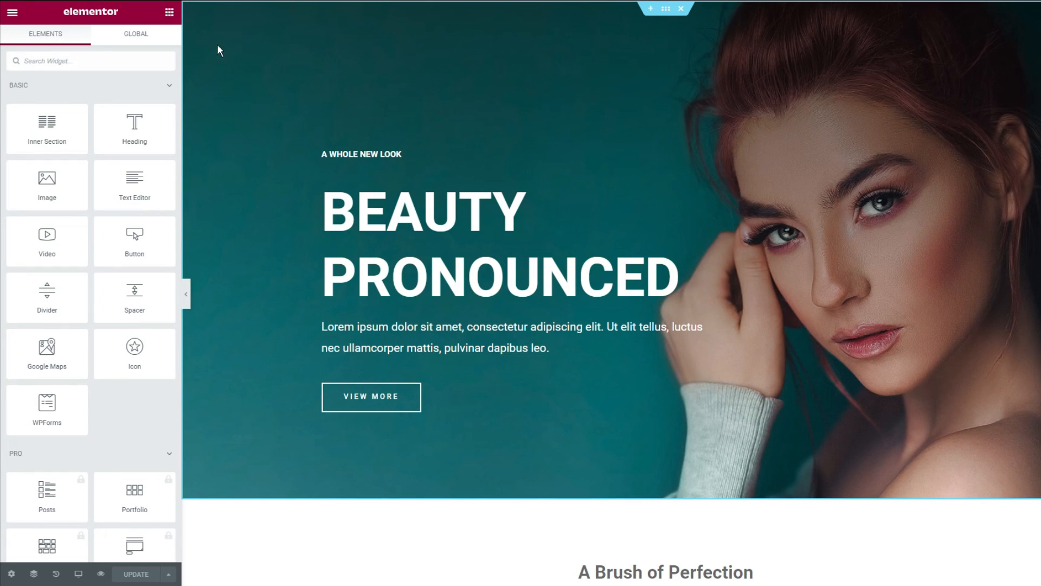
Step: Open the hero section's background style settings and bring up the media chooser for its background image
scroll(726, 303, "down", 10)
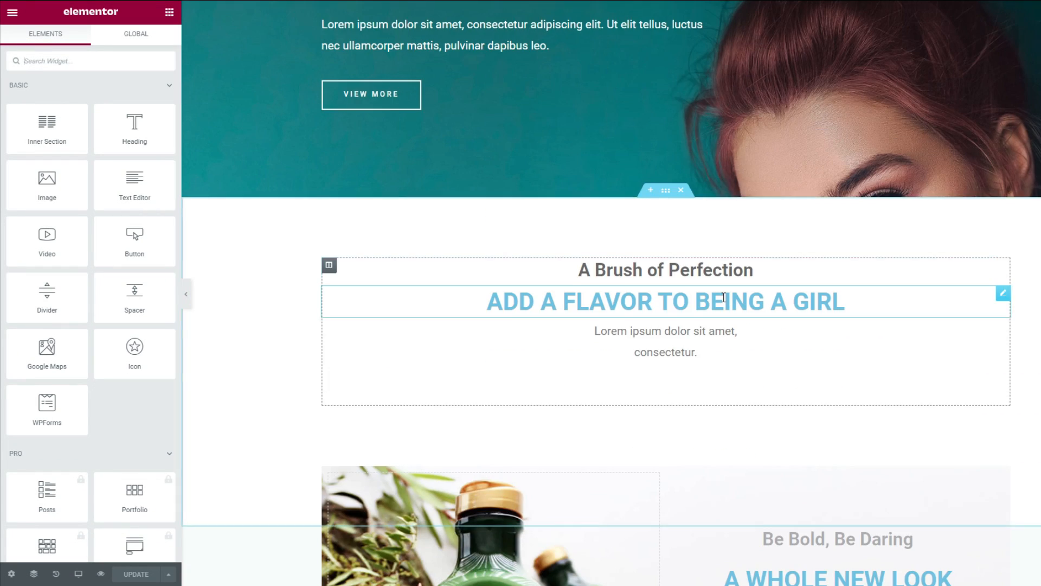
scroll(736, 300, "down", 20)
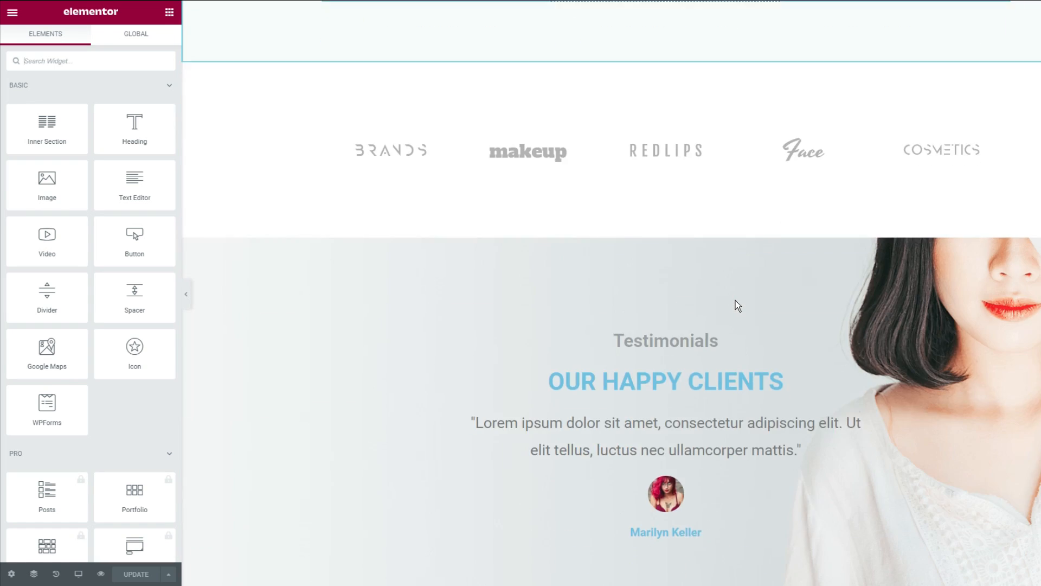
scroll(736, 300, "down", 4)
scroll(735, 300, "up", 15)
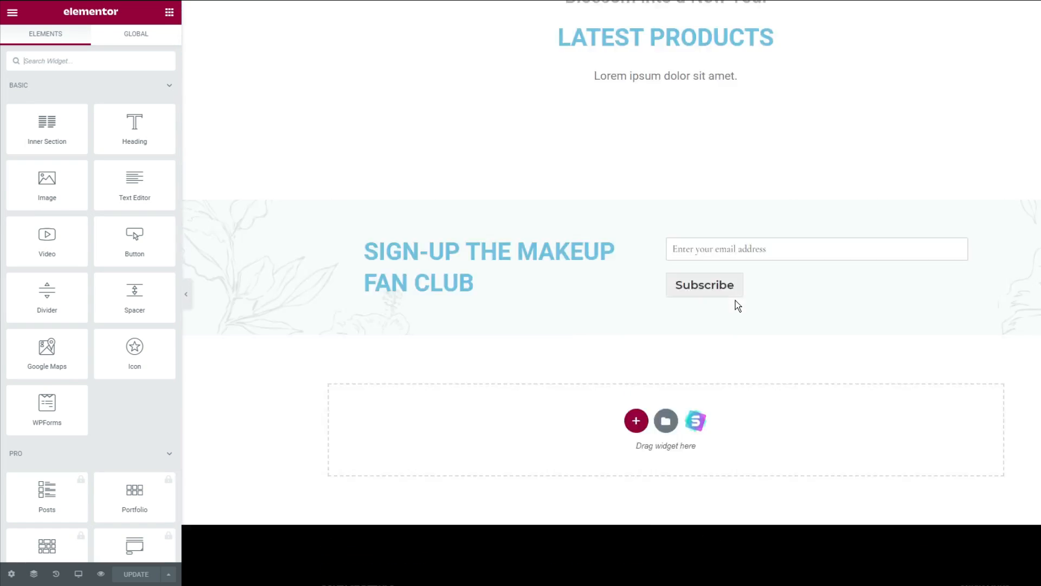
scroll(735, 301, "up", 15)
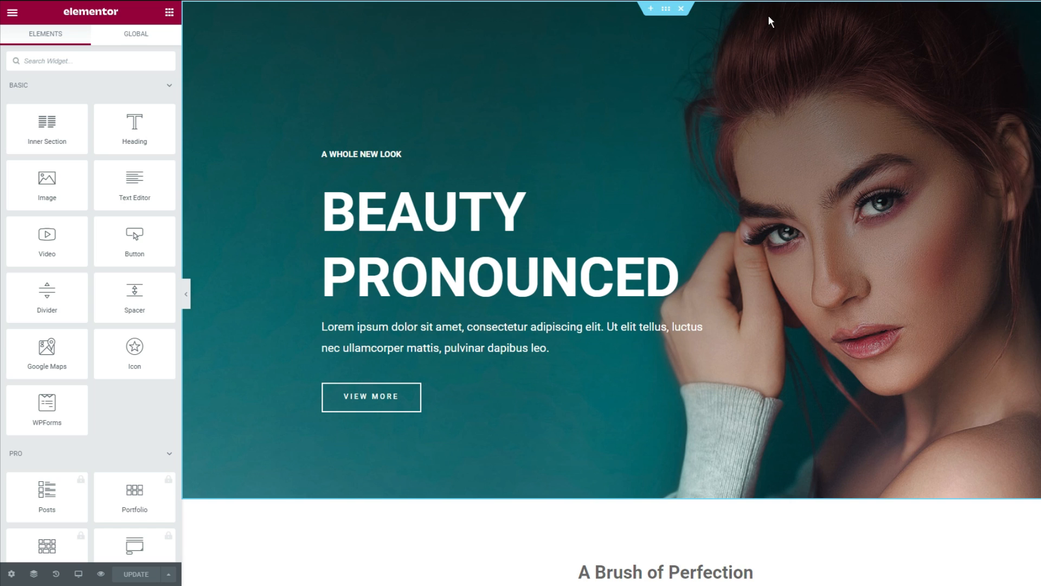
left_click(668, 9)
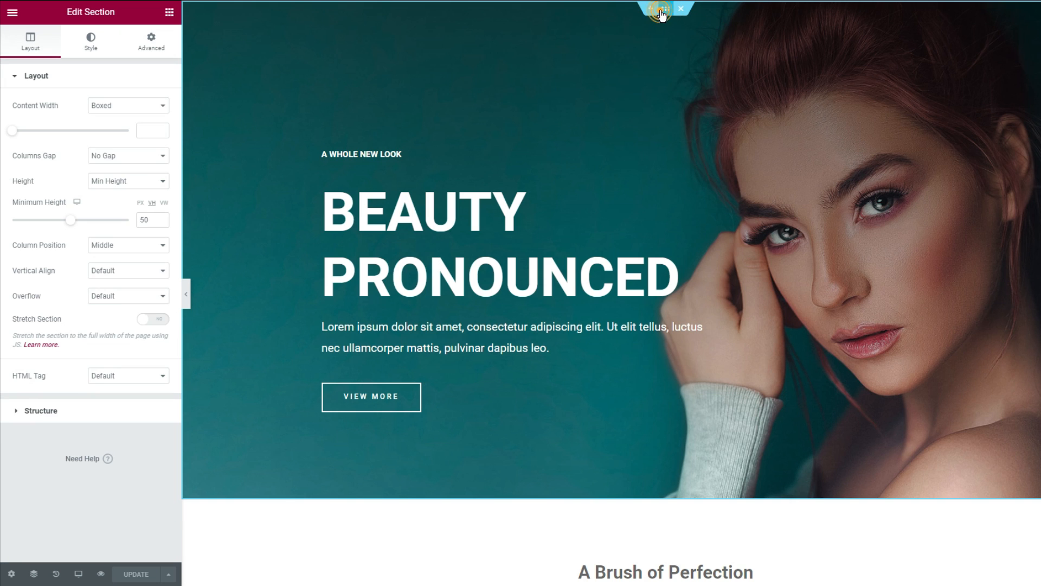
left_click(87, 52)
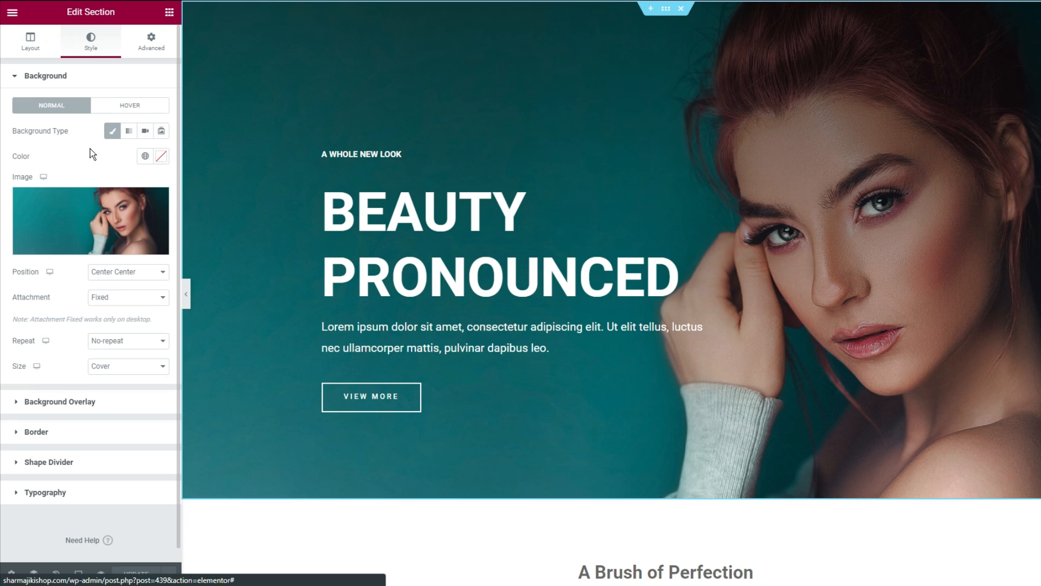
mouse_move(103, 238)
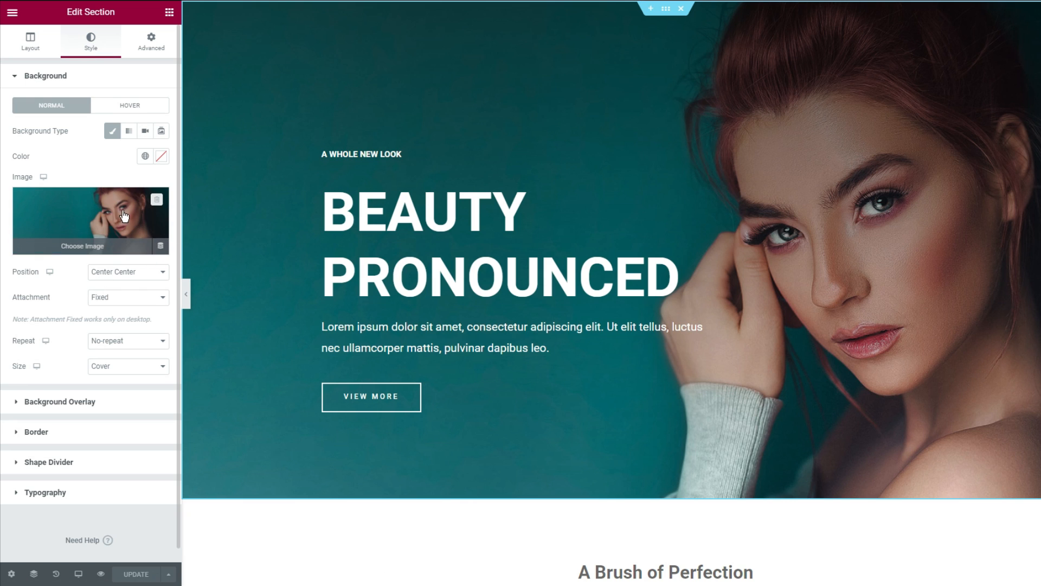
left_click(112, 231)
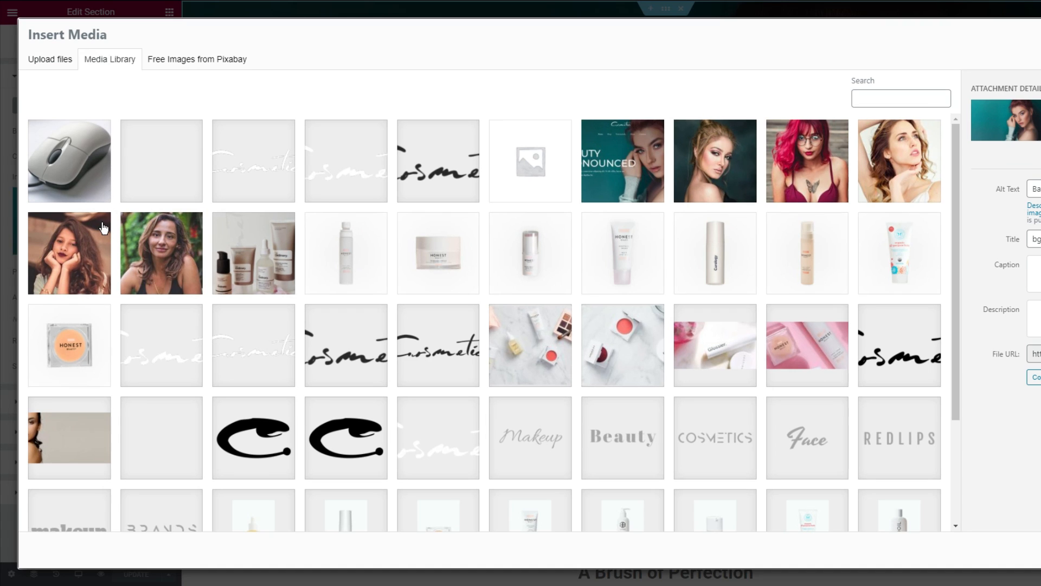
Step: Search the free Pixabay images for "computer" and insert the "Laptop, Break, Coffee" photo as the hero section's background
left_click(108, 59)
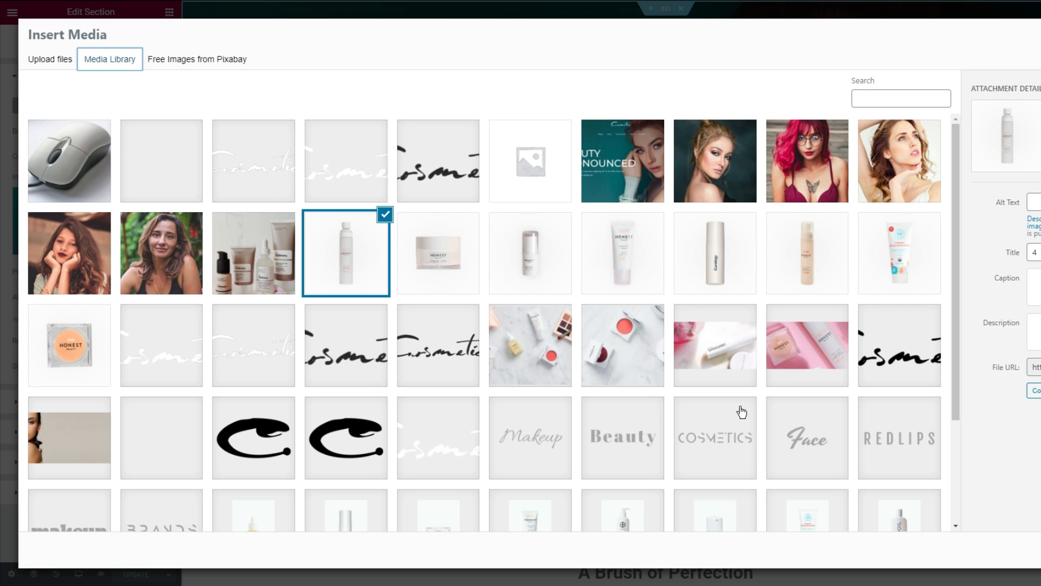
left_click(52, 63)
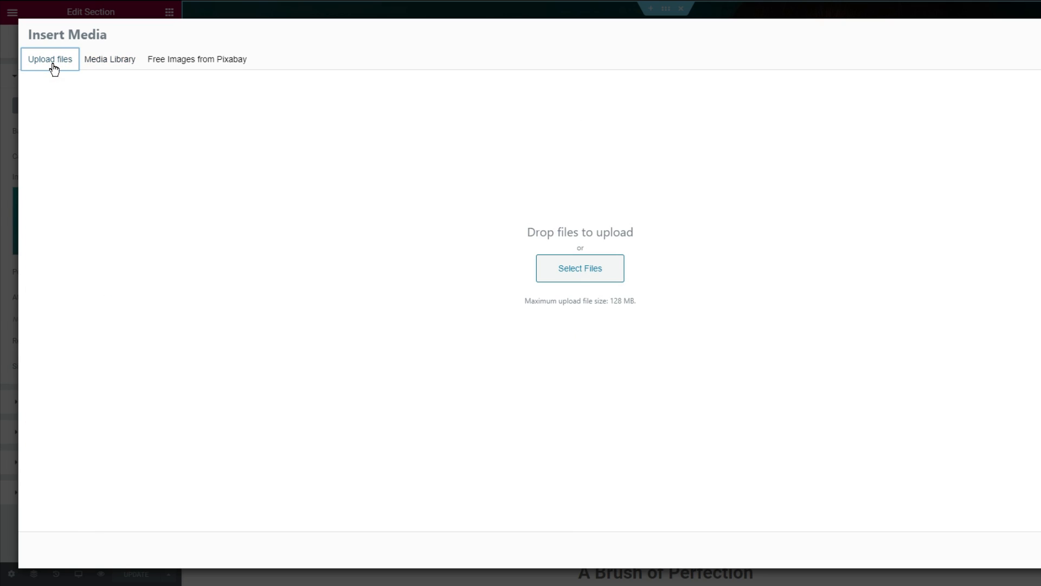
left_click(227, 67)
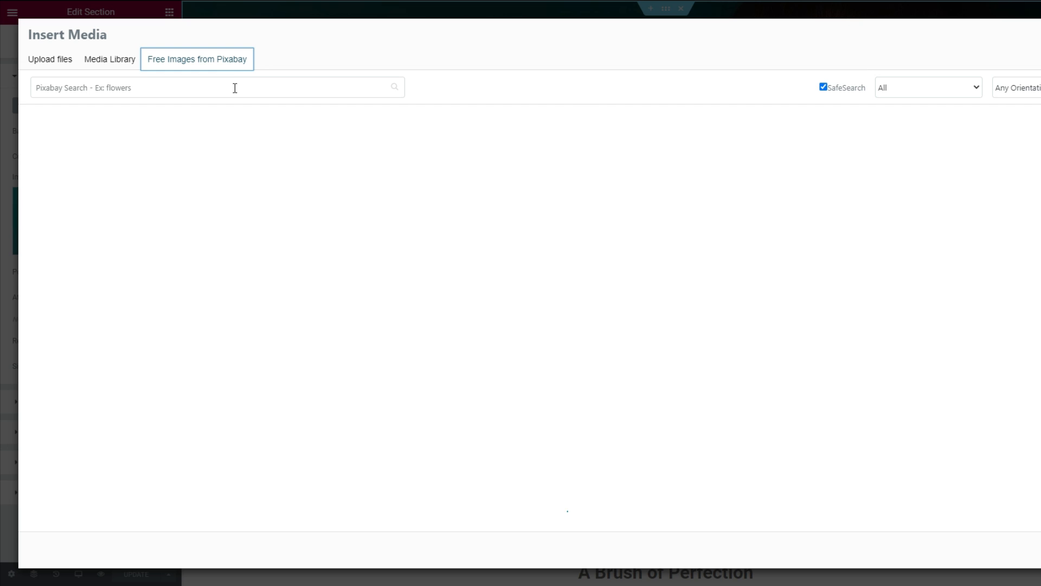
left_click(235, 88)
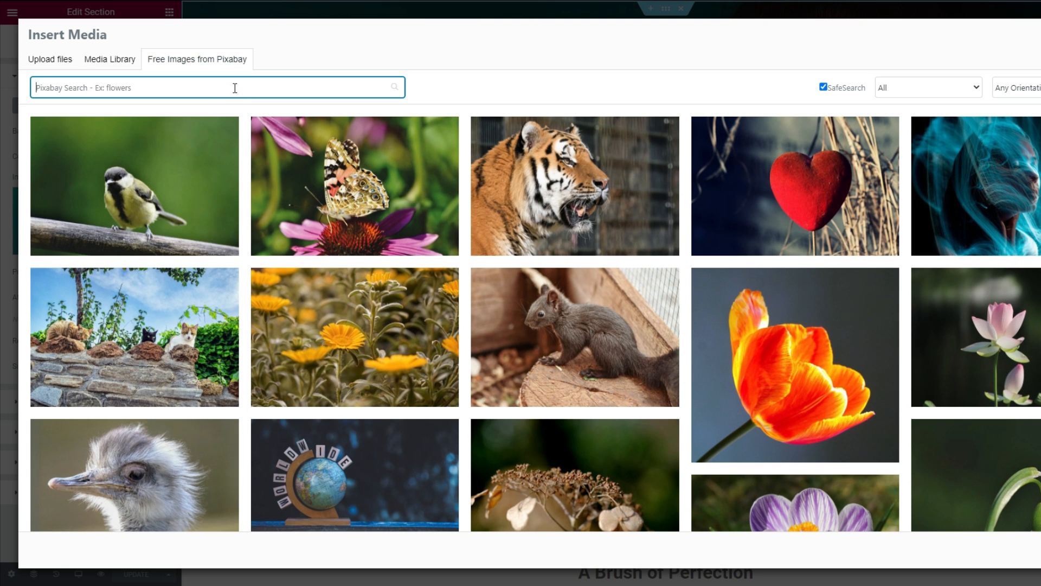
type("computer")
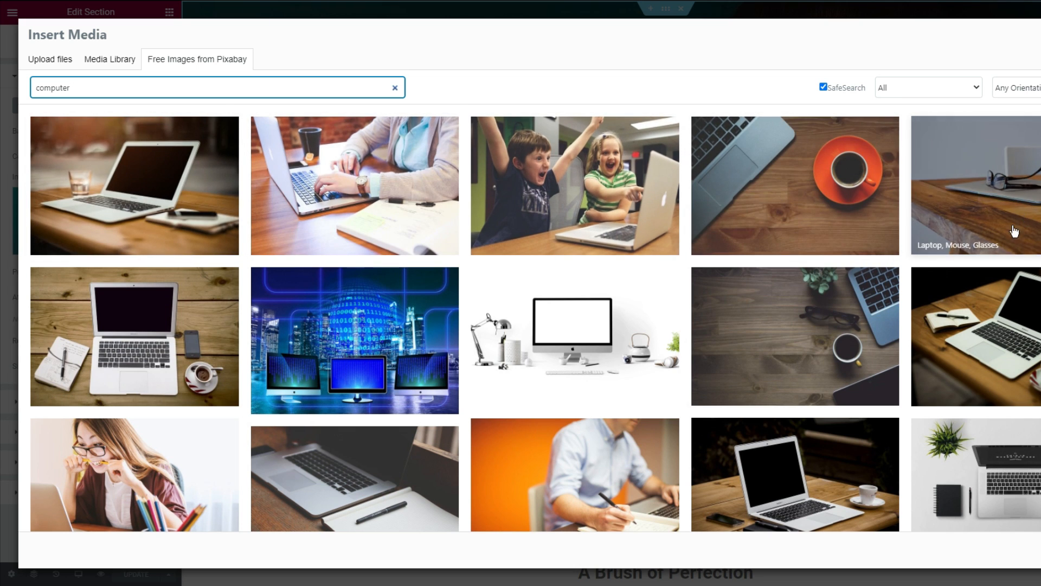
scroll(1013, 228, "down", 3)
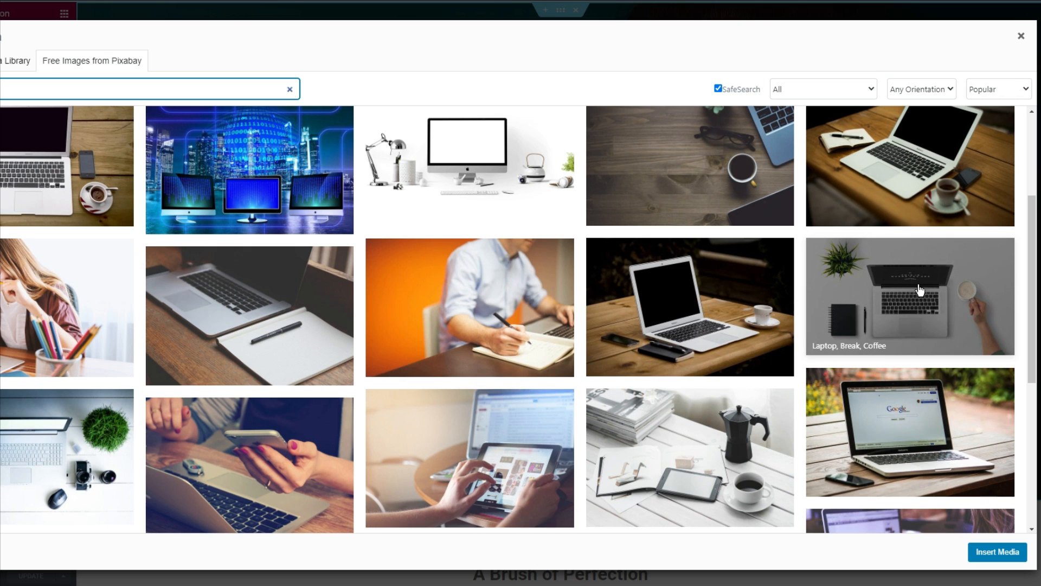
left_click(892, 287)
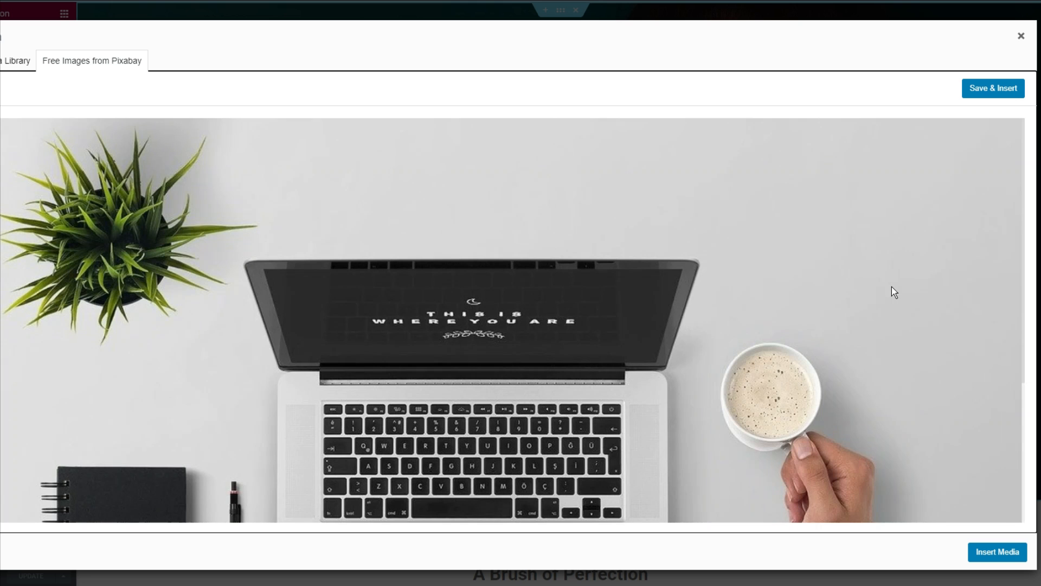
left_click(983, 97)
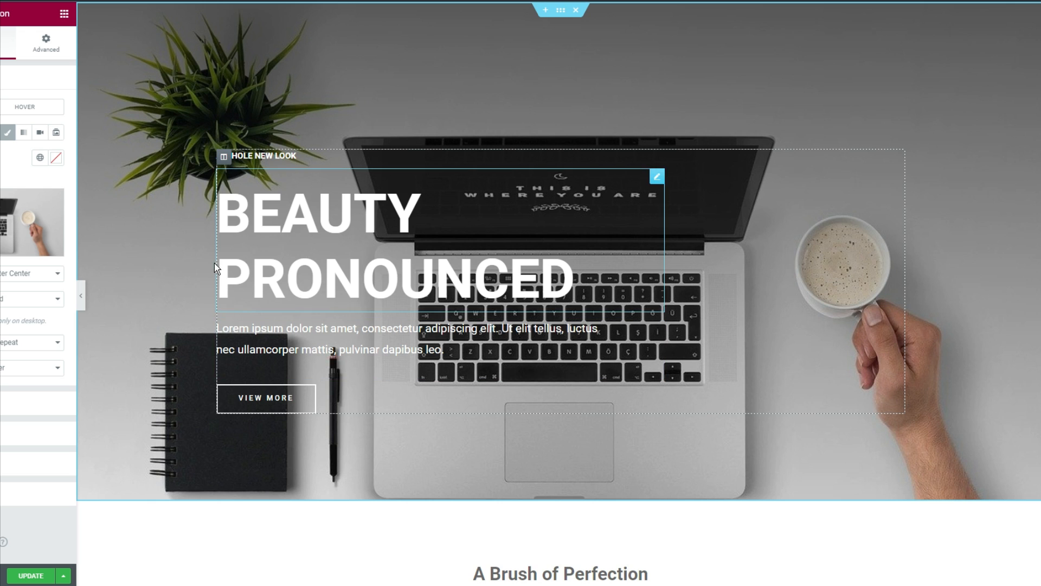
Step: Replace the hero section's main heading text with "Sharma ji ki shop" and publish the page update
left_click(267, 213)
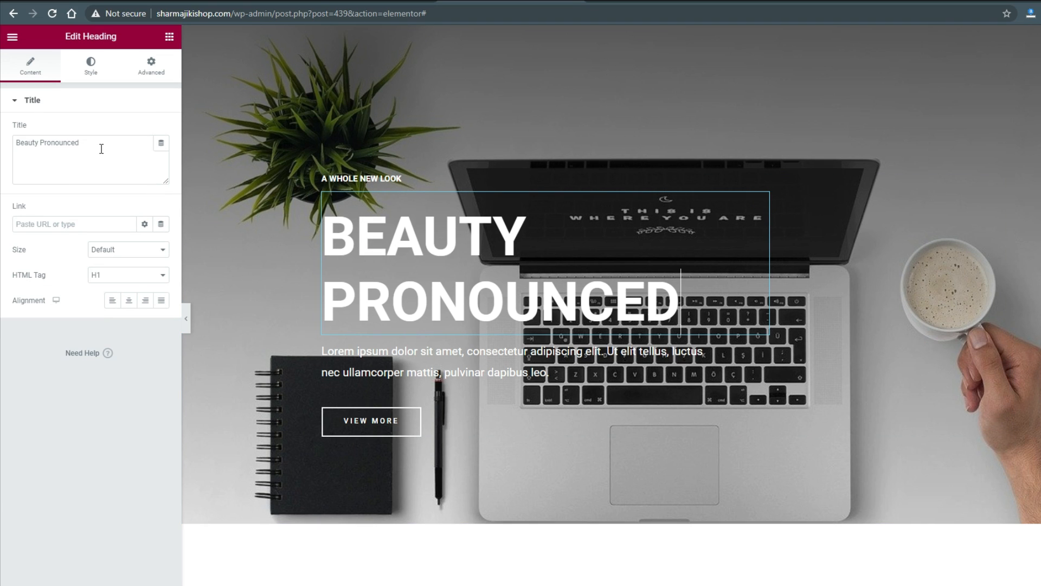
left_click(83, 145)
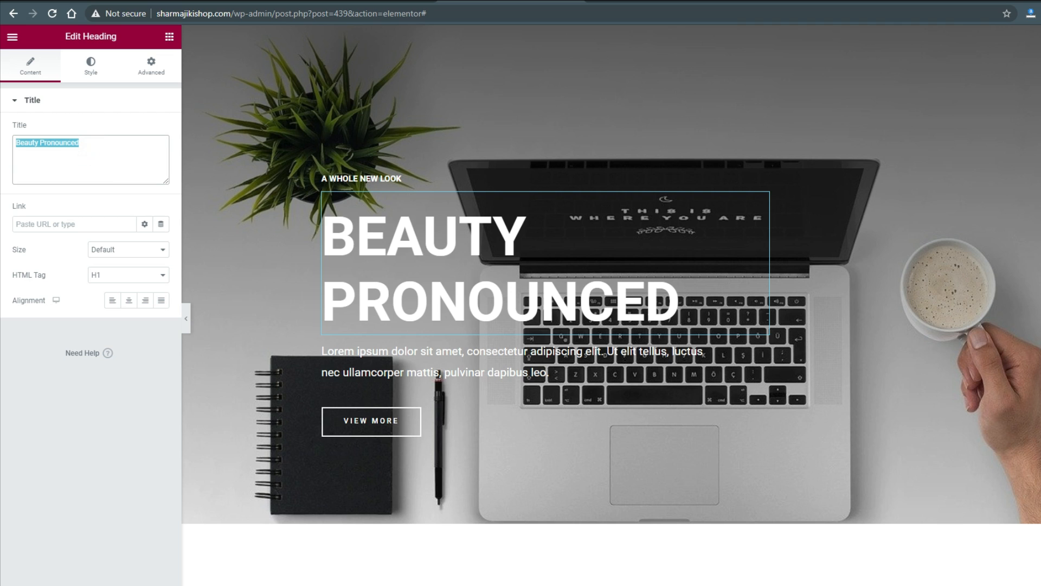
type("Sharm")
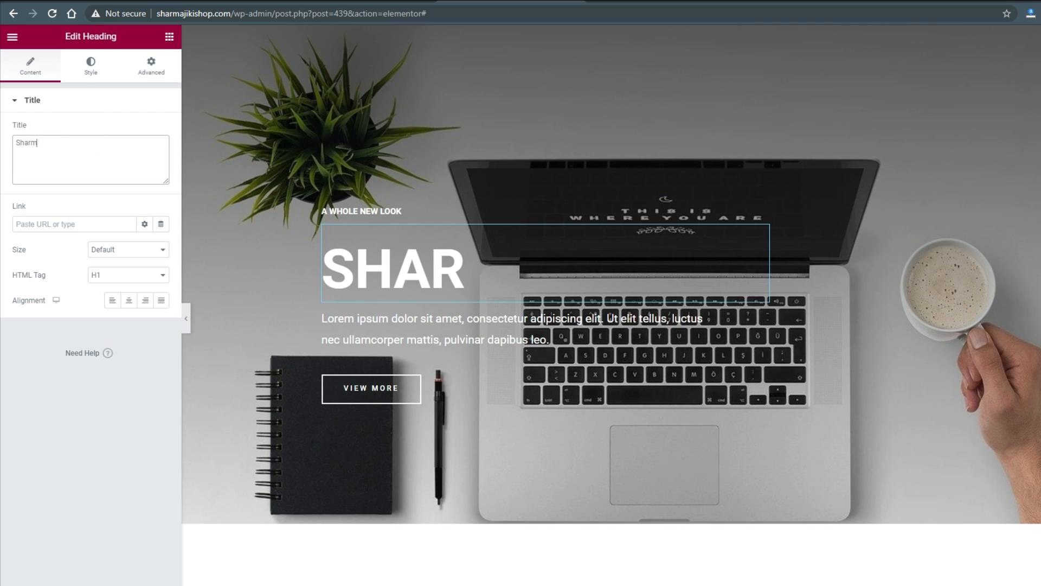
type("a jio")
key("BackSpace")
key("BackSpace")
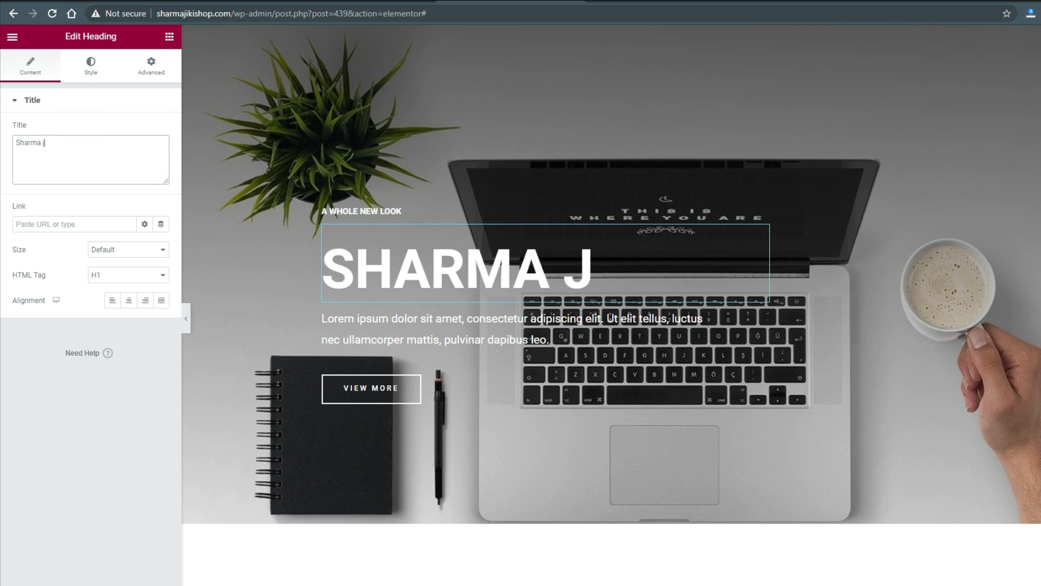
type("i ki shop")
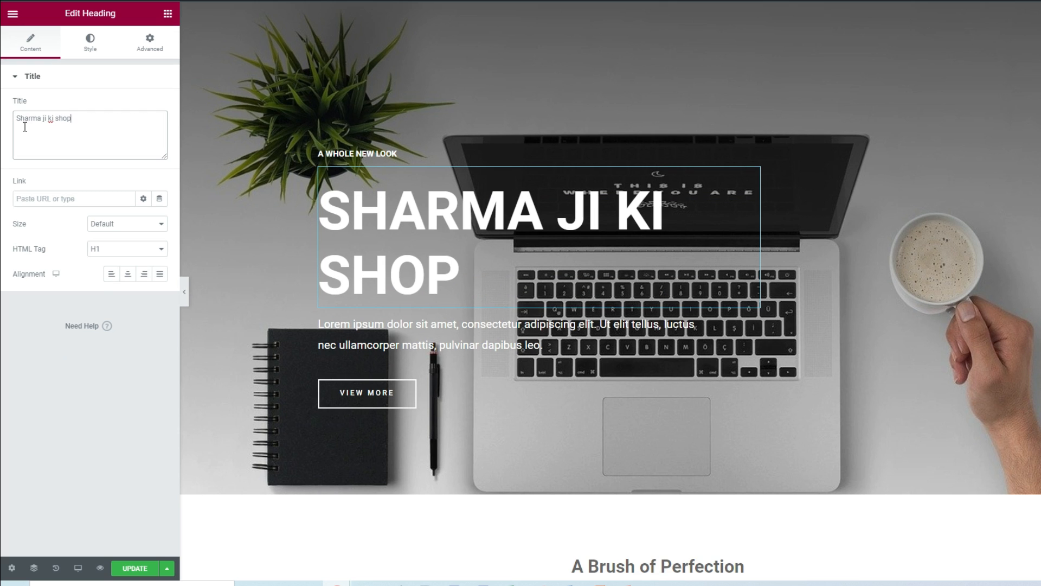
left_click(142, 571)
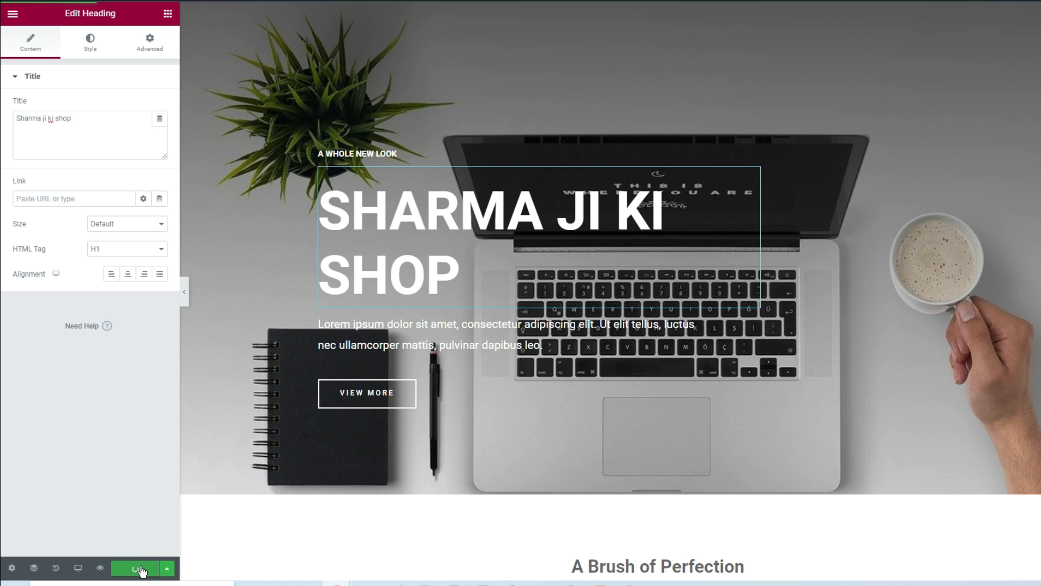
Step: Look over the remaining Home page sections in the editor, reload the live Home page and review its hero and product sections
scroll(412, 429, "down", 4)
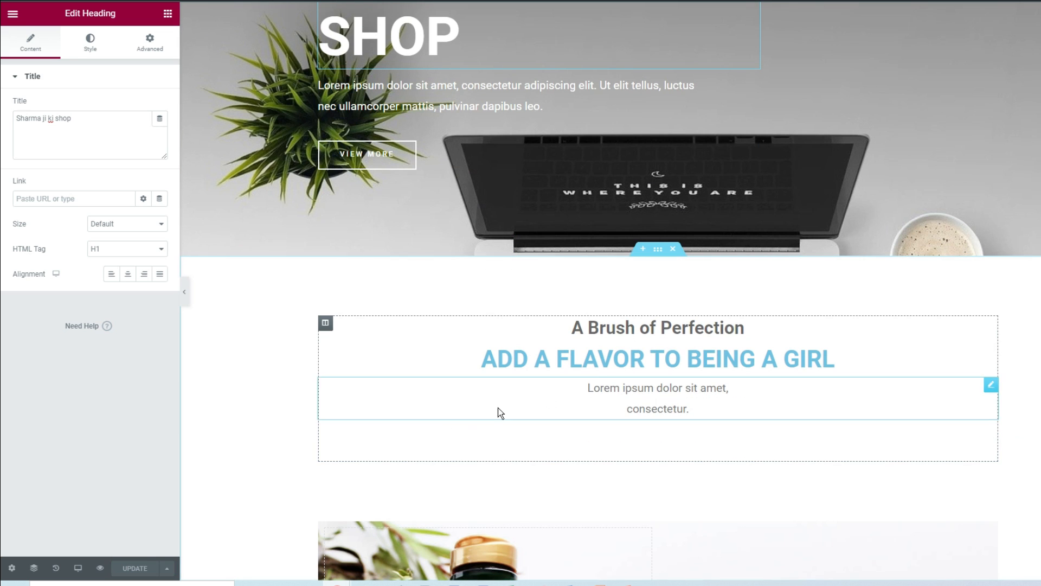
scroll(663, 399, "down", 4)
scroll(664, 394, "down", 4)
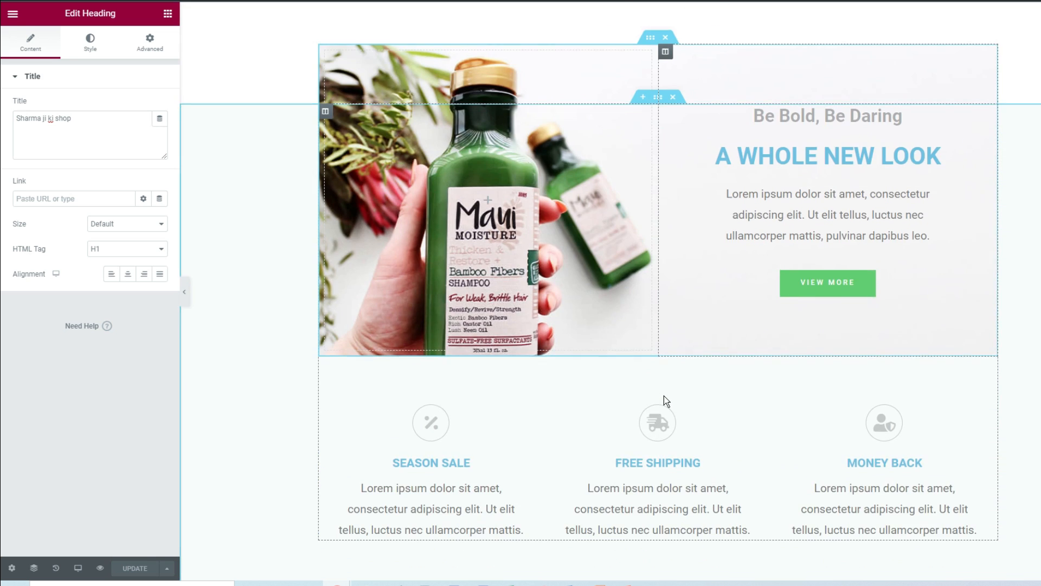
scroll(636, 345, "down", 2)
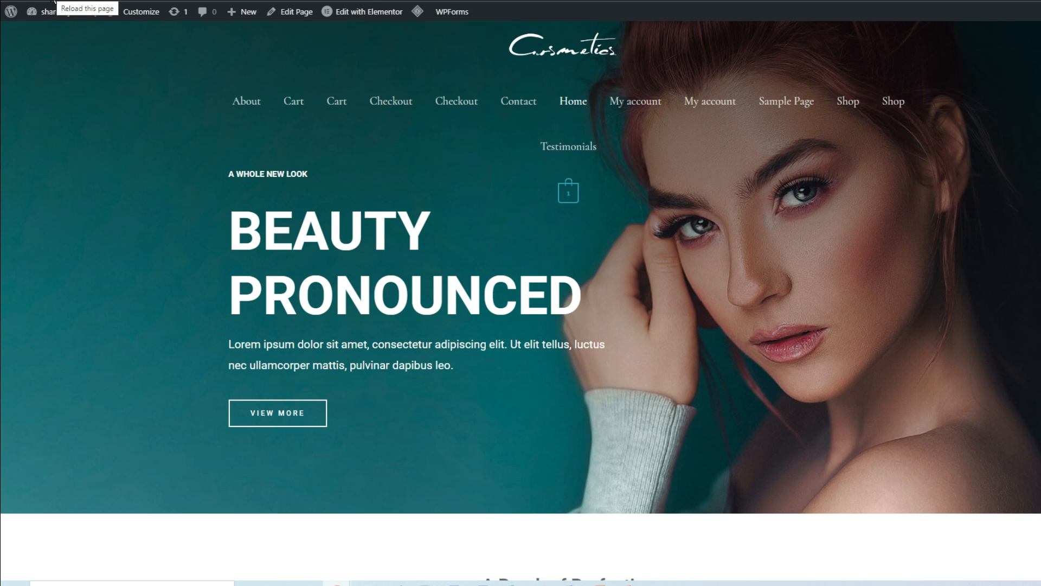
left_click(53, 2)
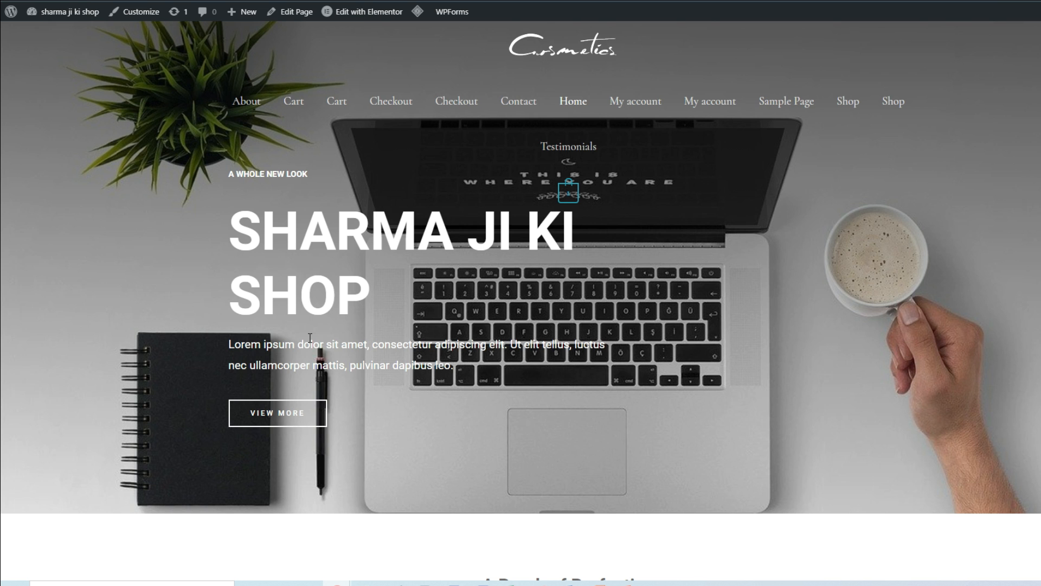
scroll(310, 338, "down", 10)
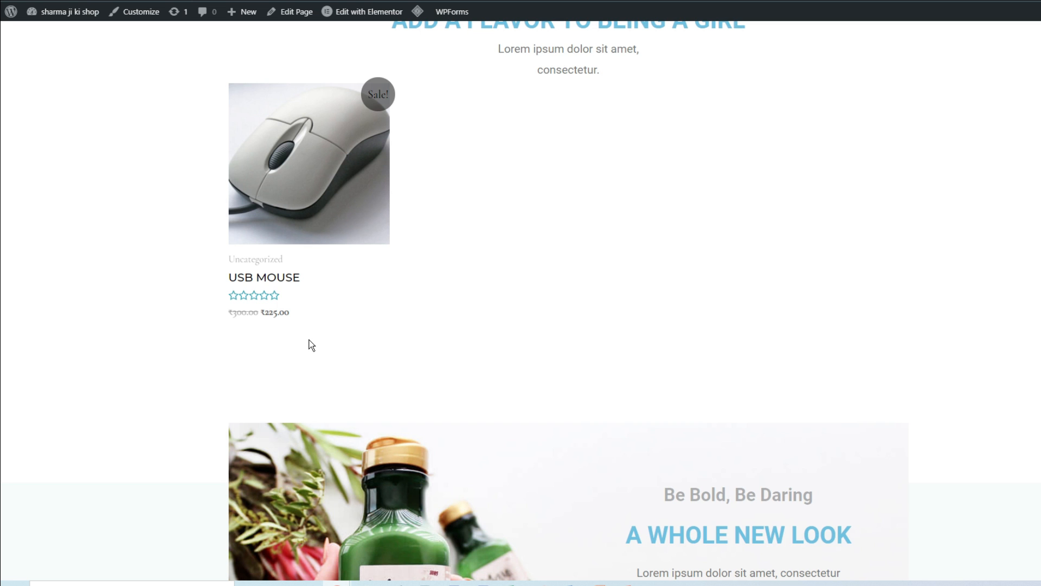
scroll(311, 345, "up", 10)
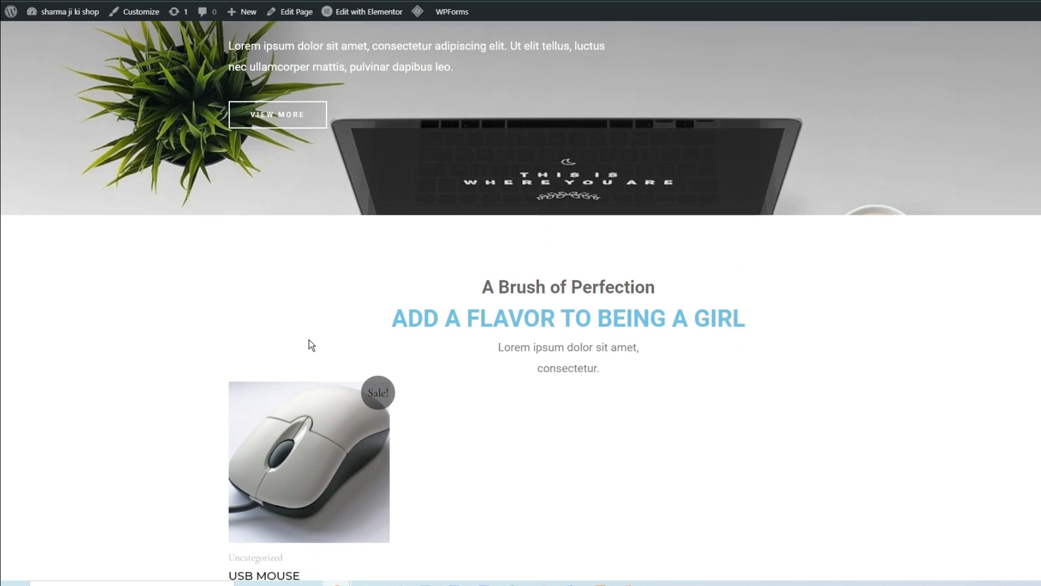